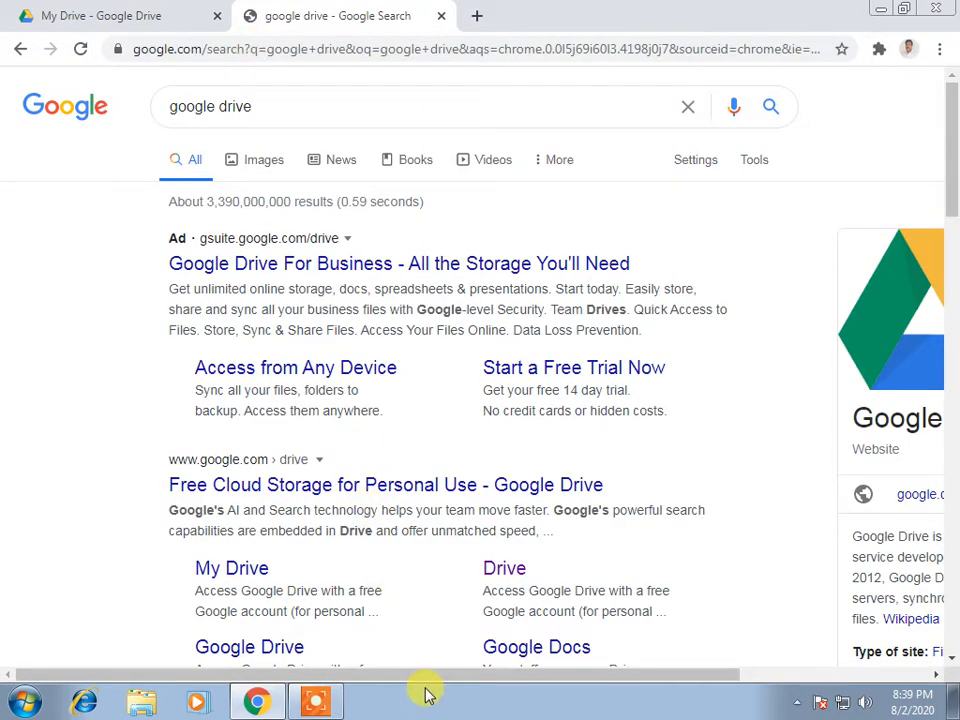
# - Search Google for "zoom" in a new browser tab and open the Zoom video conferencing website
pyautogui.moveTo(431, 681); pyautogui.dragTo(660, 707)
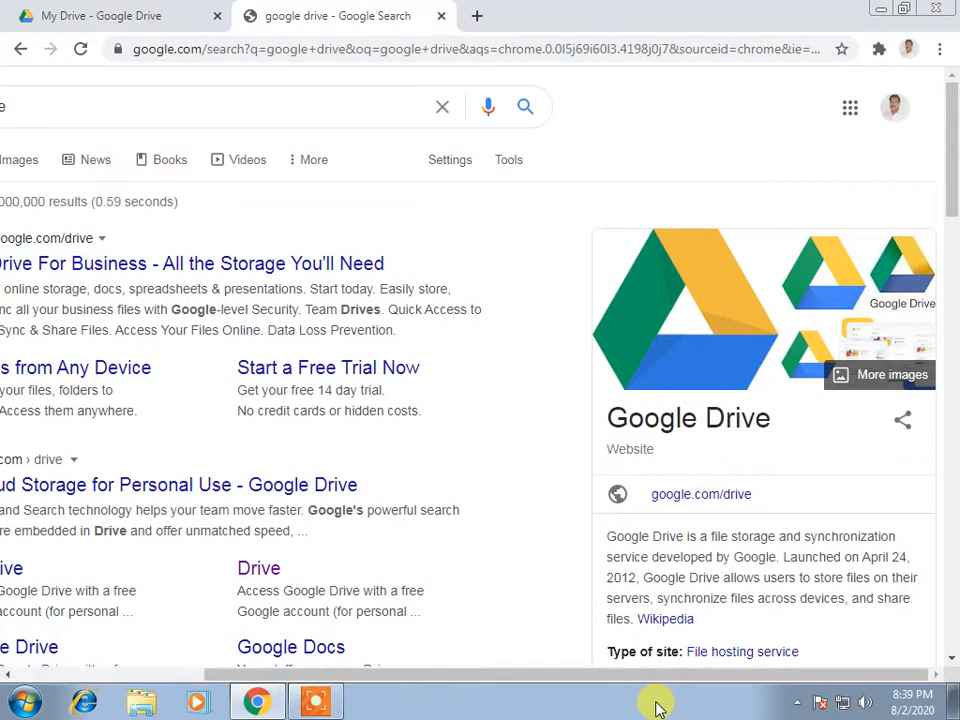
pyautogui.click(476, 16)
pyautogui.click(457, 47)
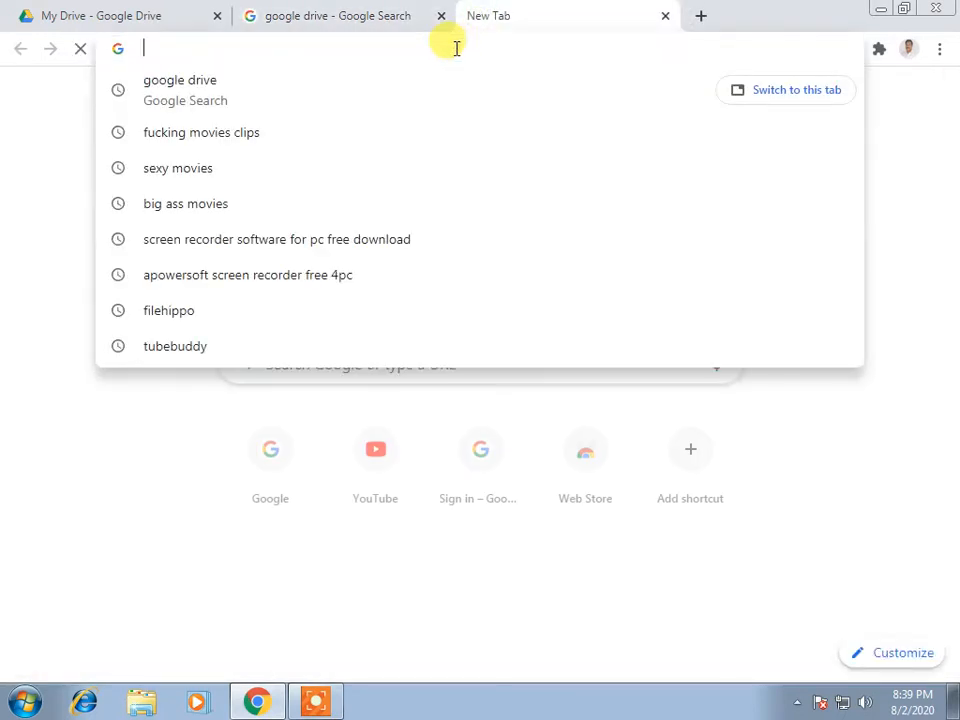
pyautogui.write('zoom')
pyautogui.press('Return')
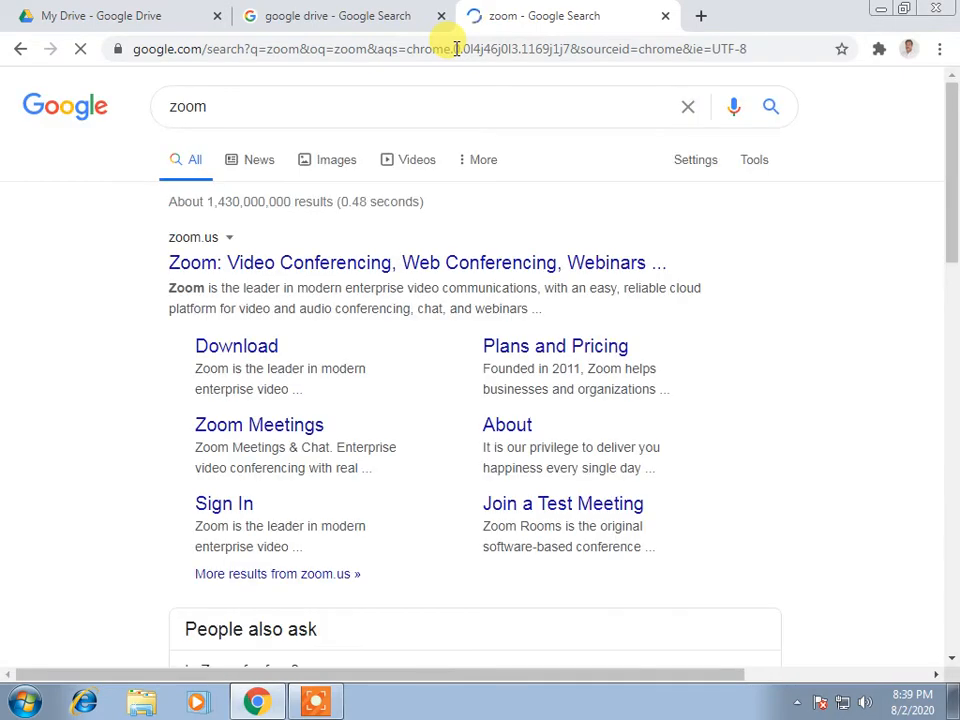
pyautogui.click(358, 265)
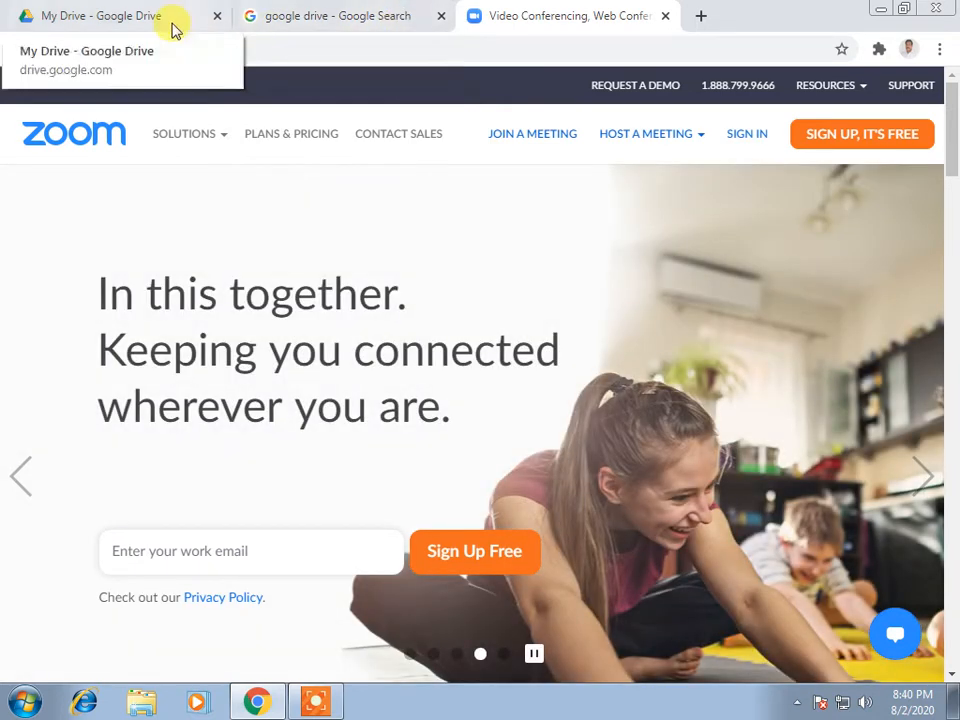
# - Switch back to My Drive in Google Drive and look over the Google apps list and the Drive search filters
pyautogui.click(303, 19)
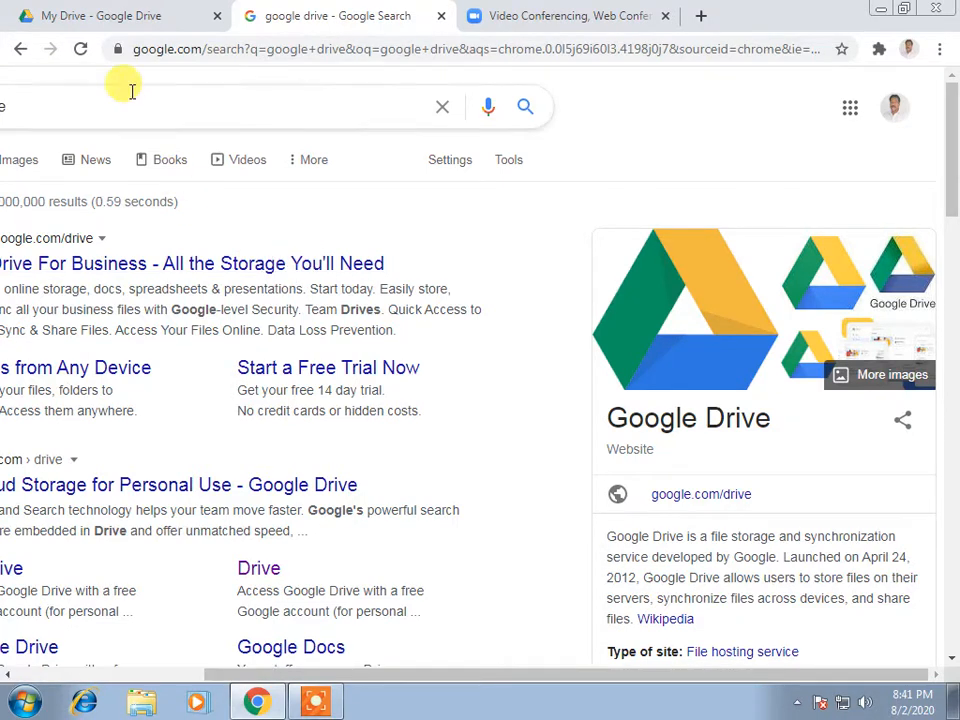
pyautogui.click(99, 18)
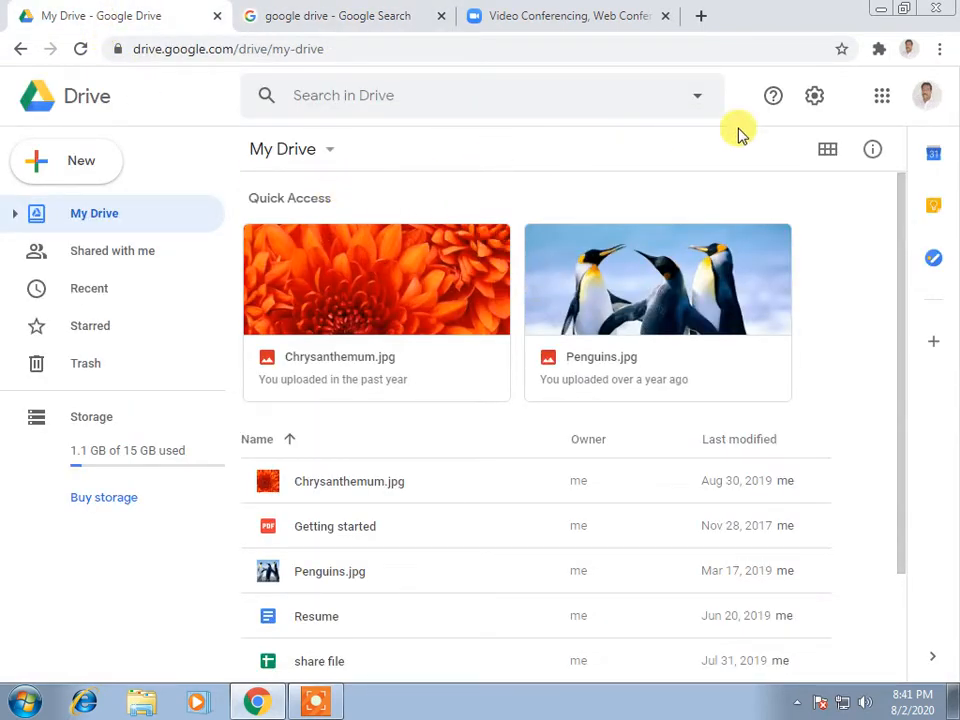
pyautogui.click(882, 100)
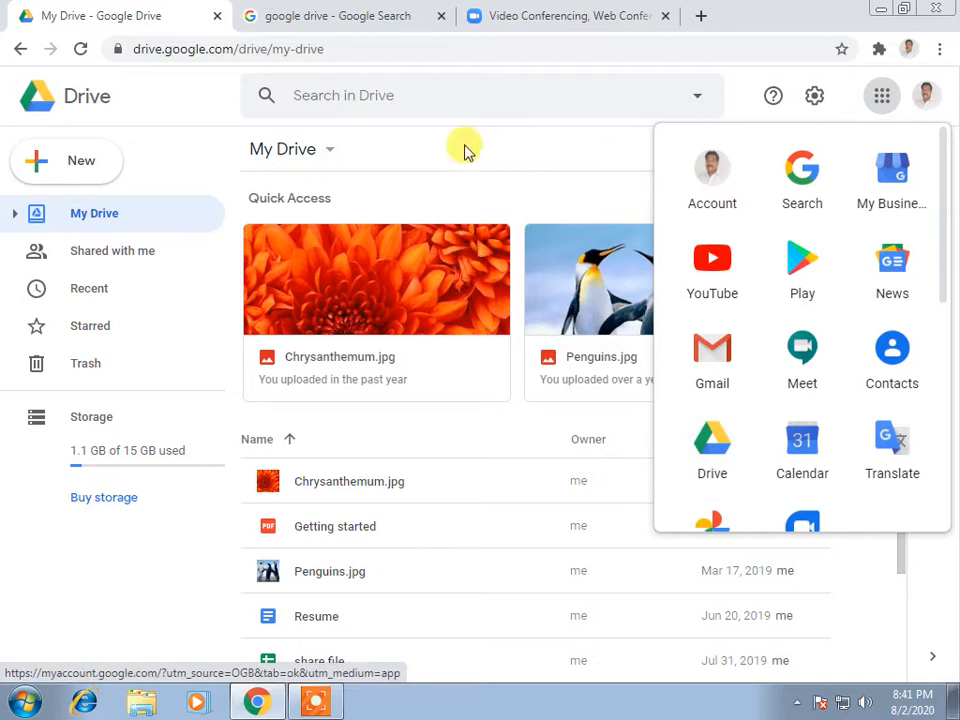
pyautogui.click(479, 96)
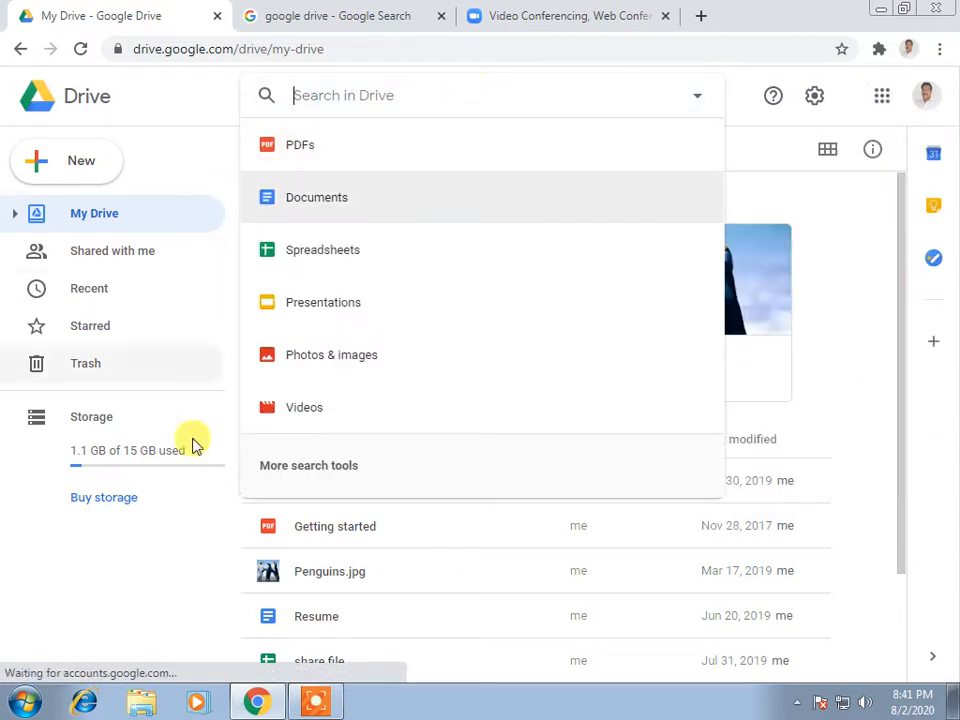
pyautogui.click(96, 612)
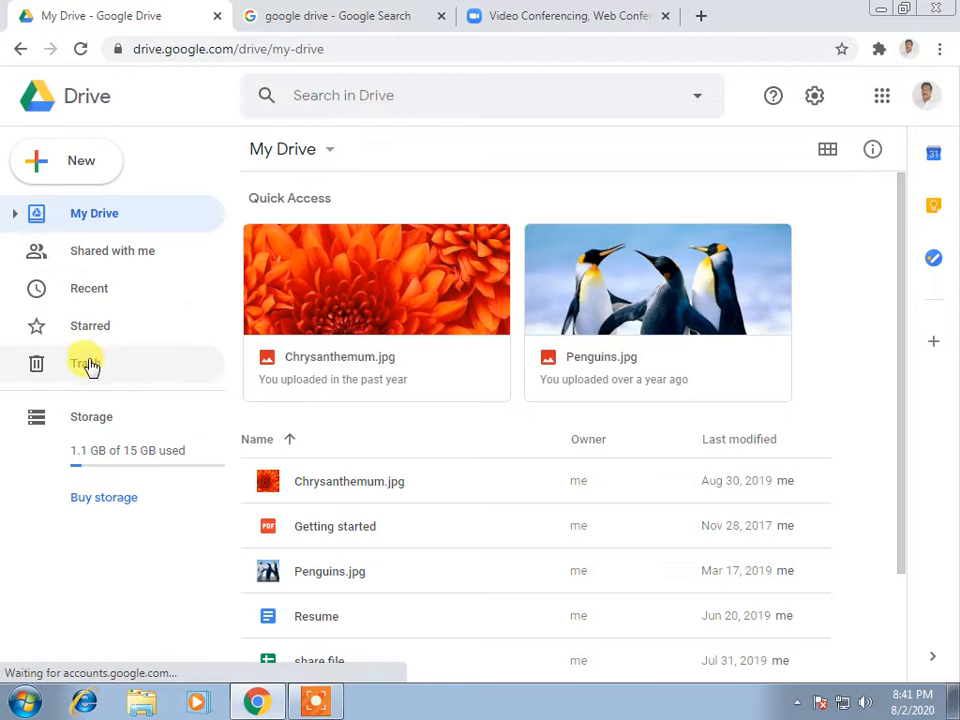
# - Start a new Google Form from a template in My Drive to bring up the Forms template gallery
pyautogui.click(84, 167)
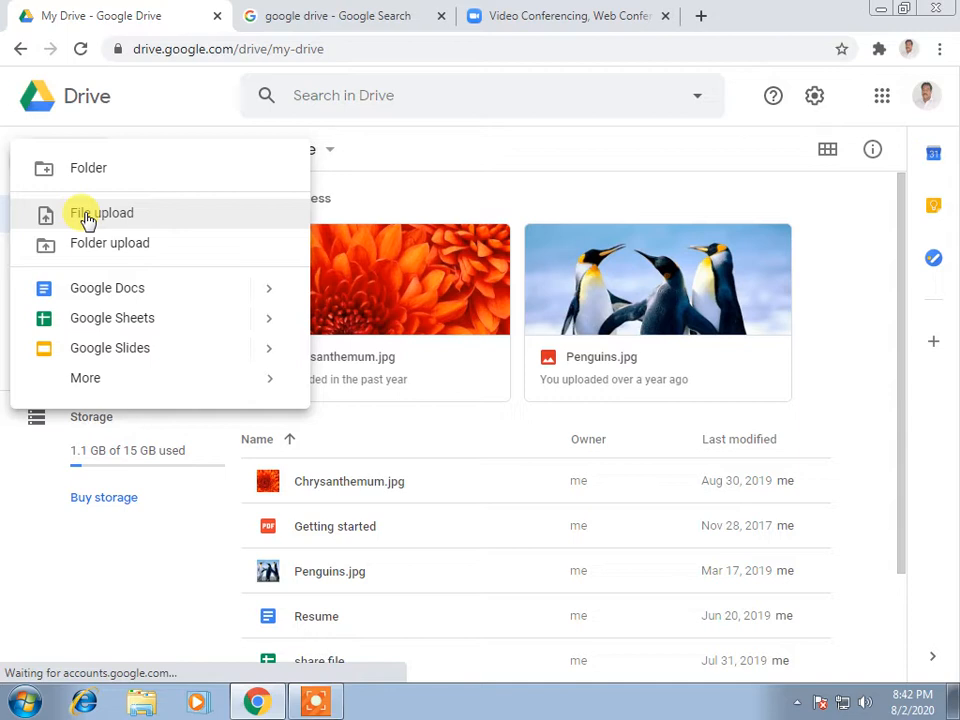
pyautogui.moveTo(92, 380)
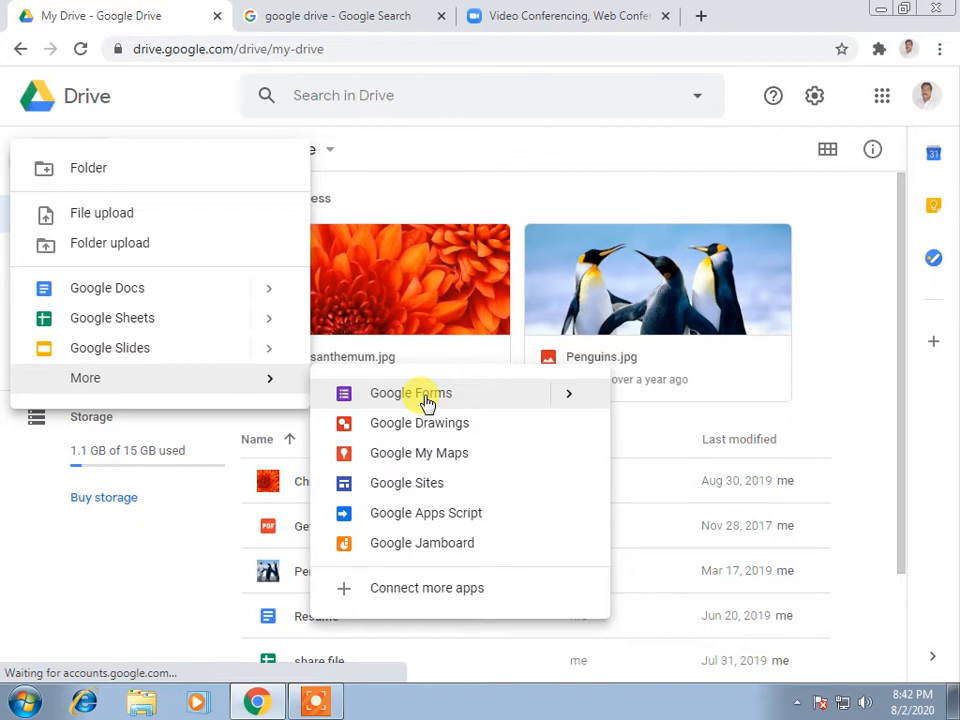
pyautogui.moveTo(570, 399)
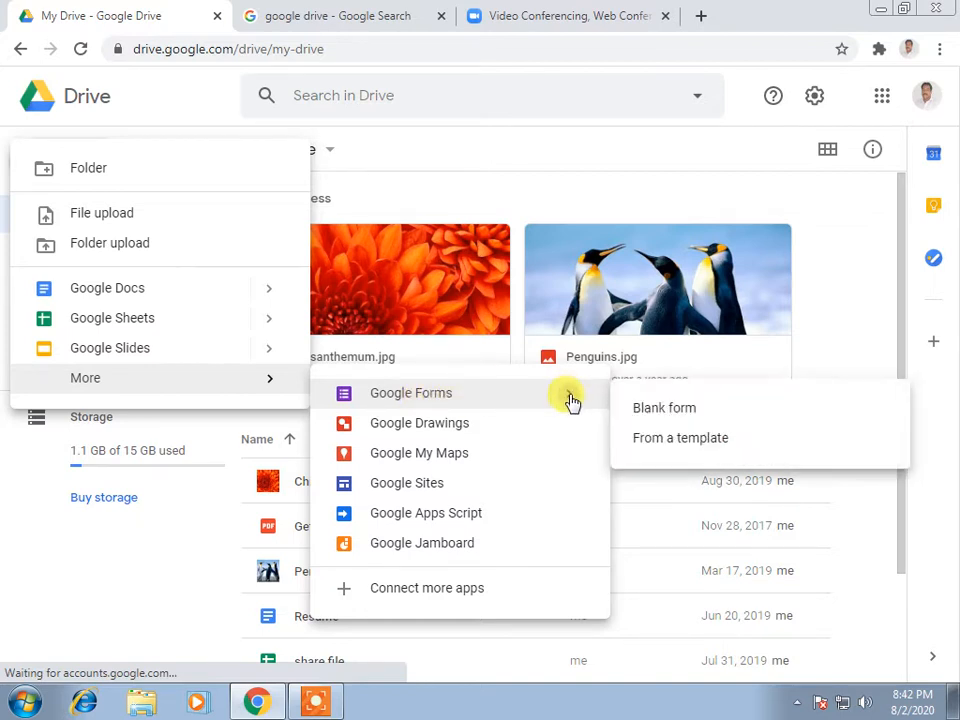
pyautogui.click(670, 441)
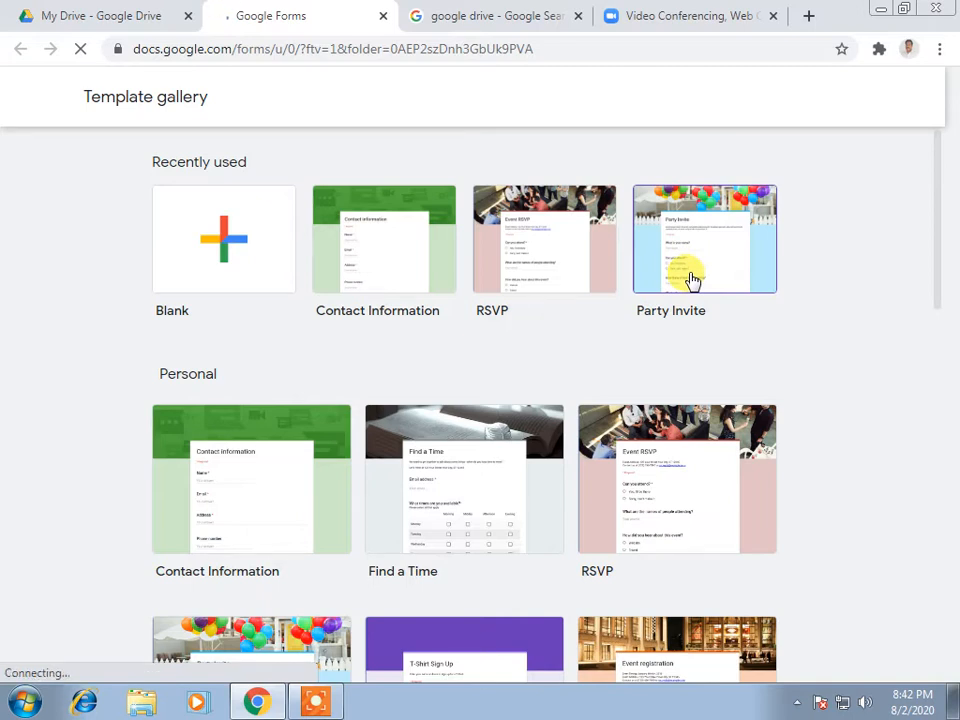
# - Look through the template gallery and create a form from the Blank Quiz template in the Education section
pyautogui.scroll(-1, 669, 339)
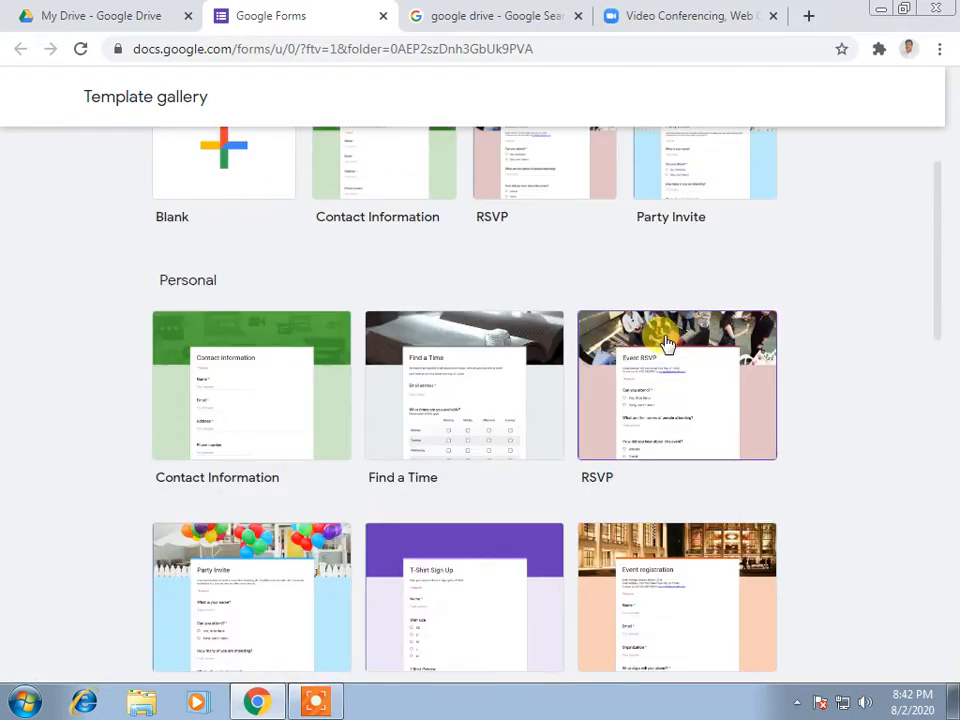
pyautogui.scroll(-1, 465, 474)
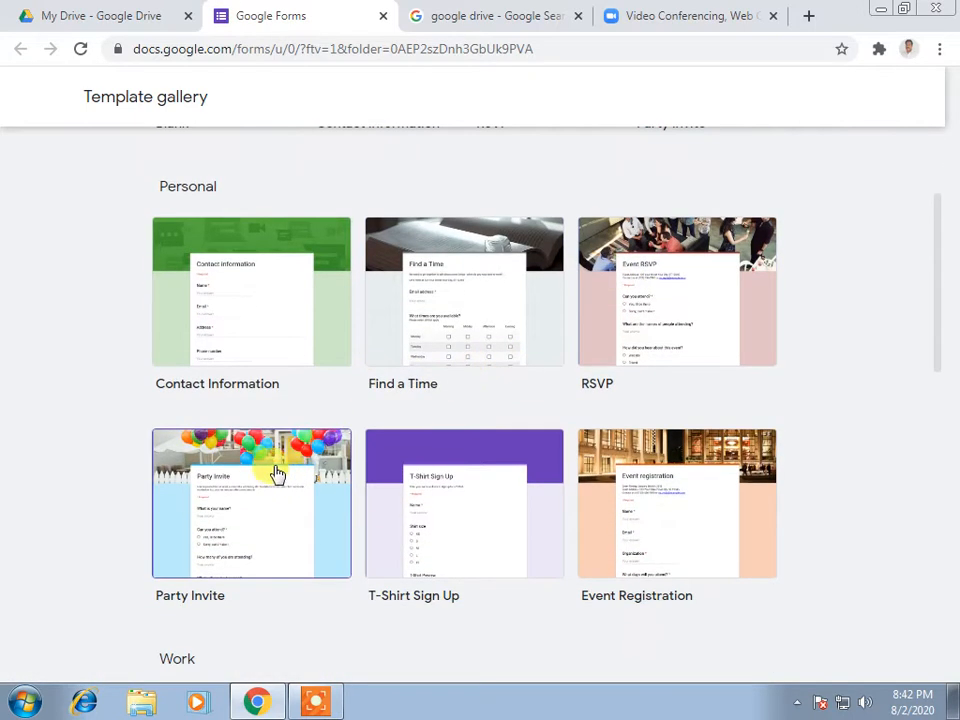
pyautogui.scroll(-1, 236, 372)
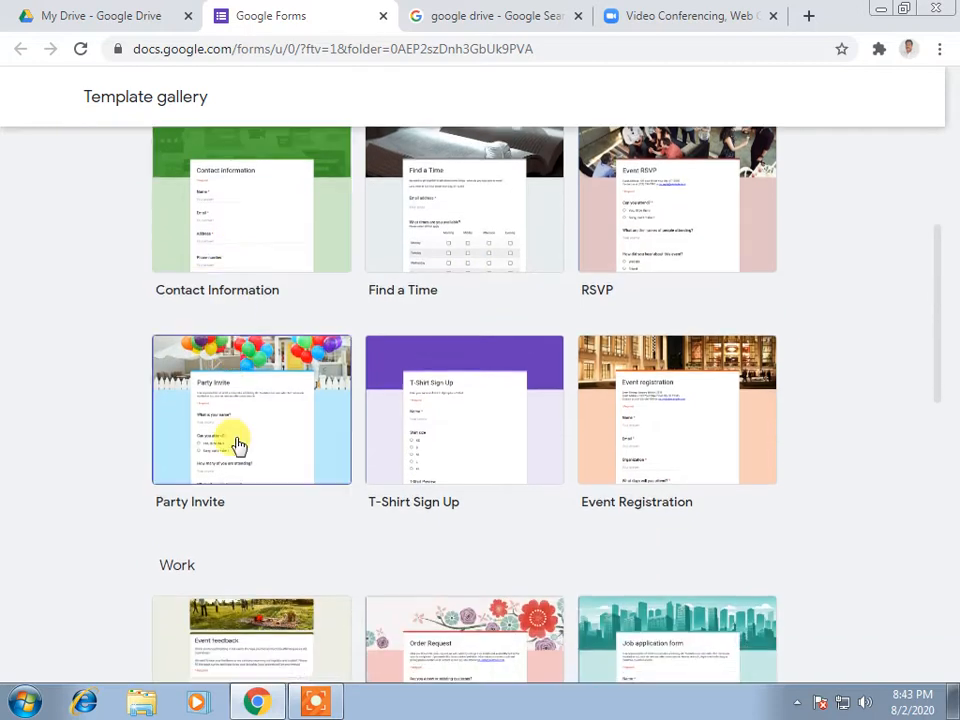
pyautogui.scroll(-2, 250, 462)
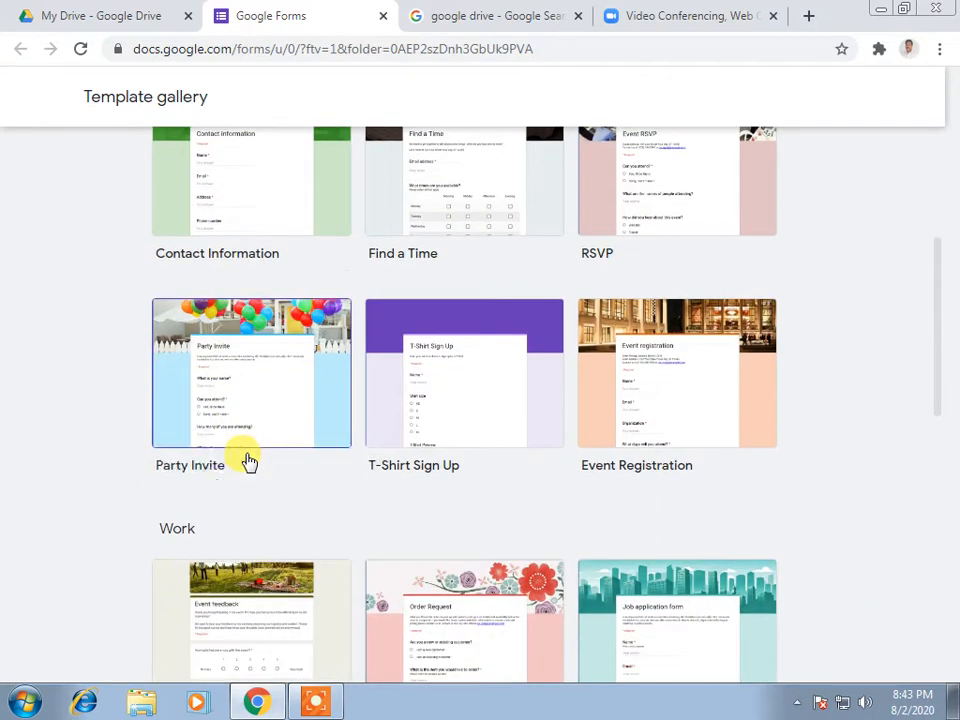
pyautogui.scroll(-3, 255, 514)
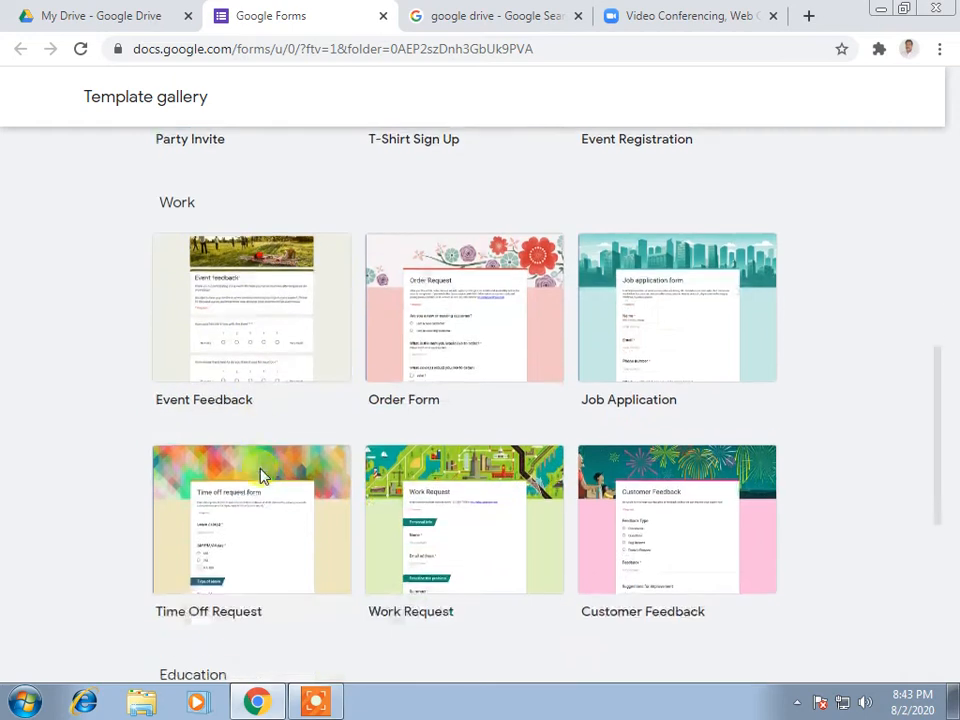
pyautogui.scroll(-2, 232, 575)
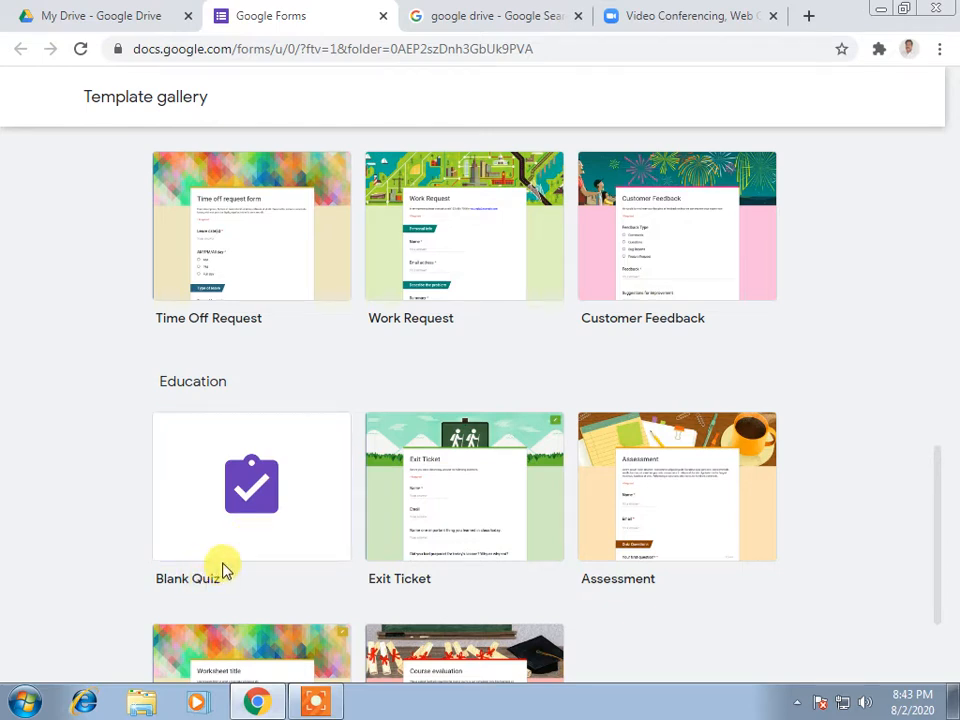
pyautogui.scroll(-1, 250, 500)
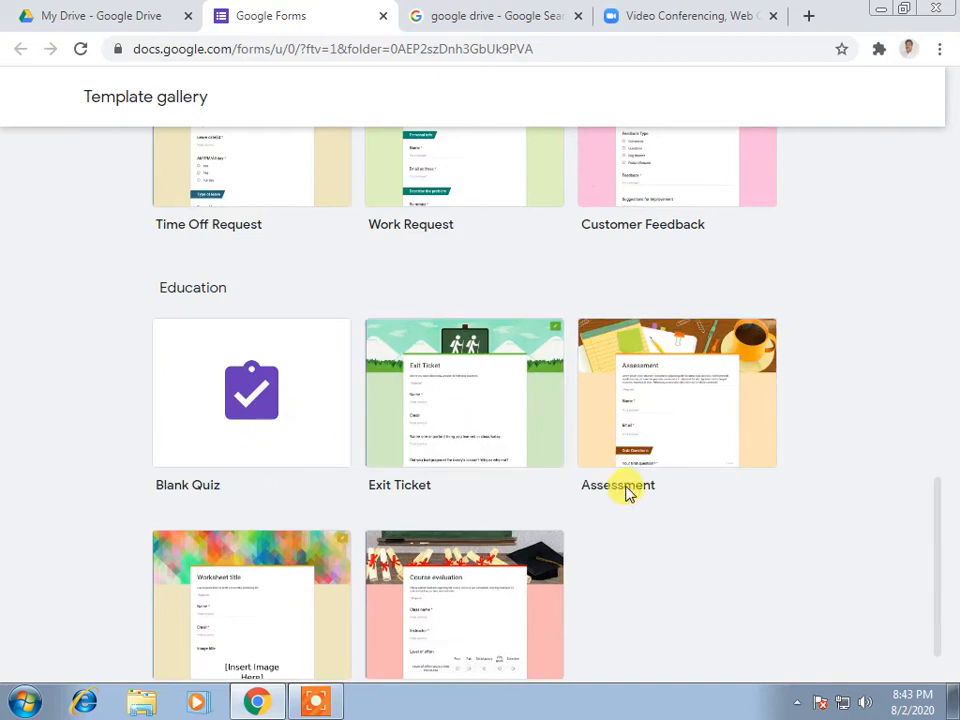
pyautogui.scroll(-1, 460, 480)
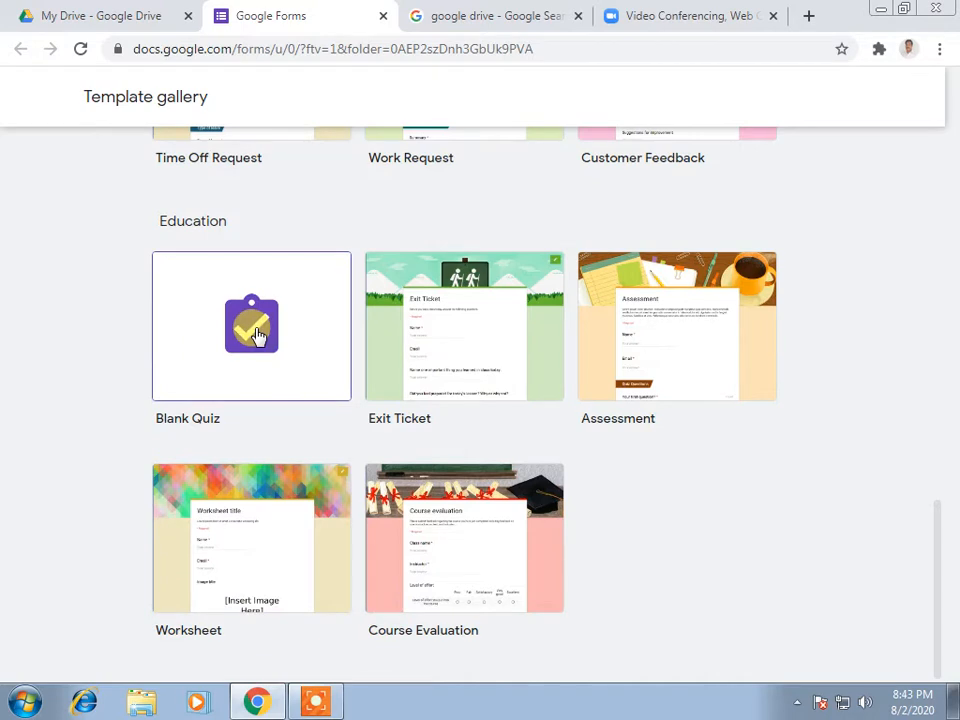
pyautogui.click(257, 335)
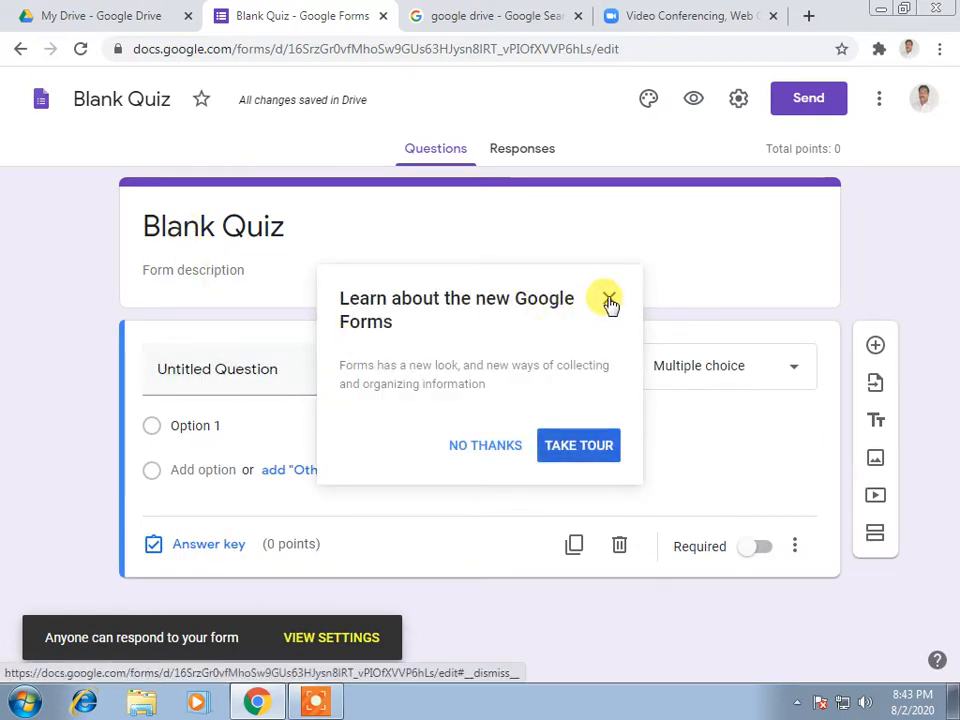
# - Decline the Google Forms tour, check the quiz's responses page and return to the questions
pyautogui.click(472, 448)
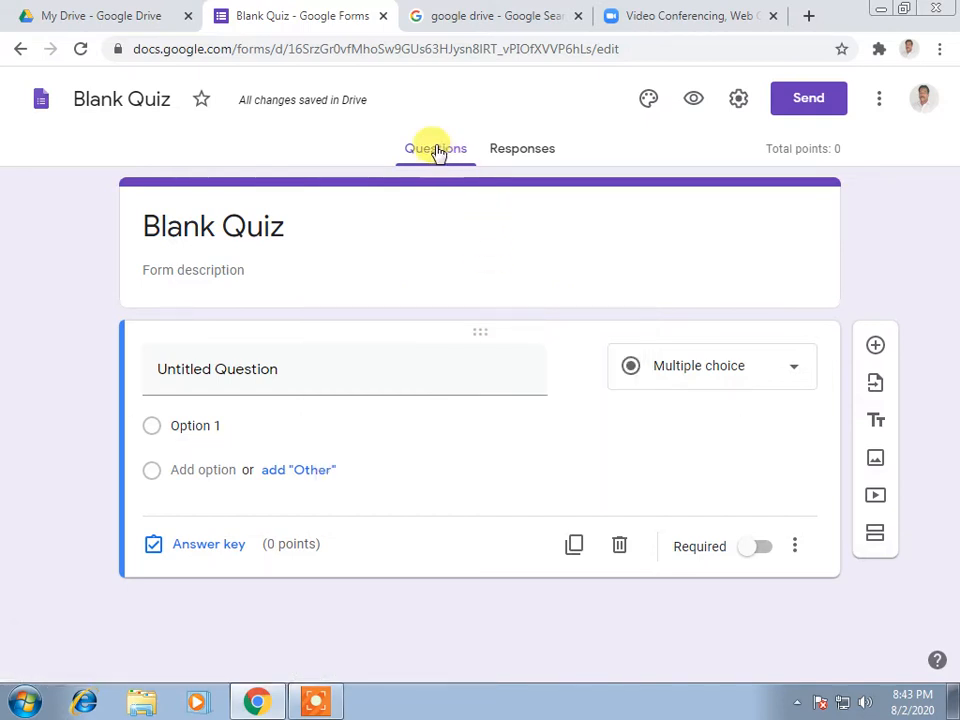
pyautogui.click(522, 152)
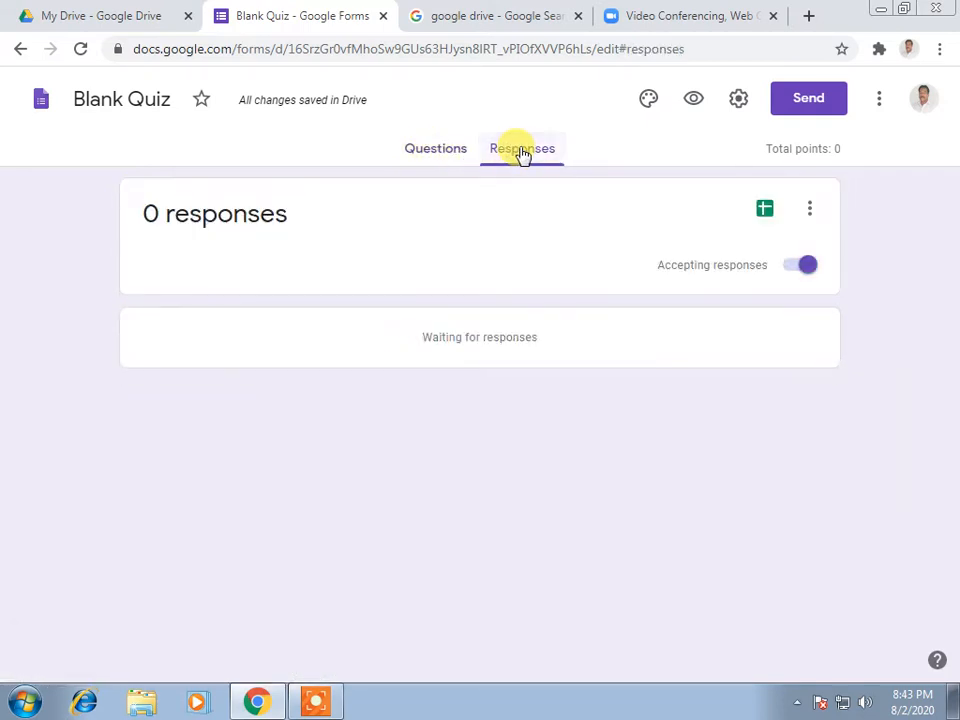
pyautogui.click(430, 154)
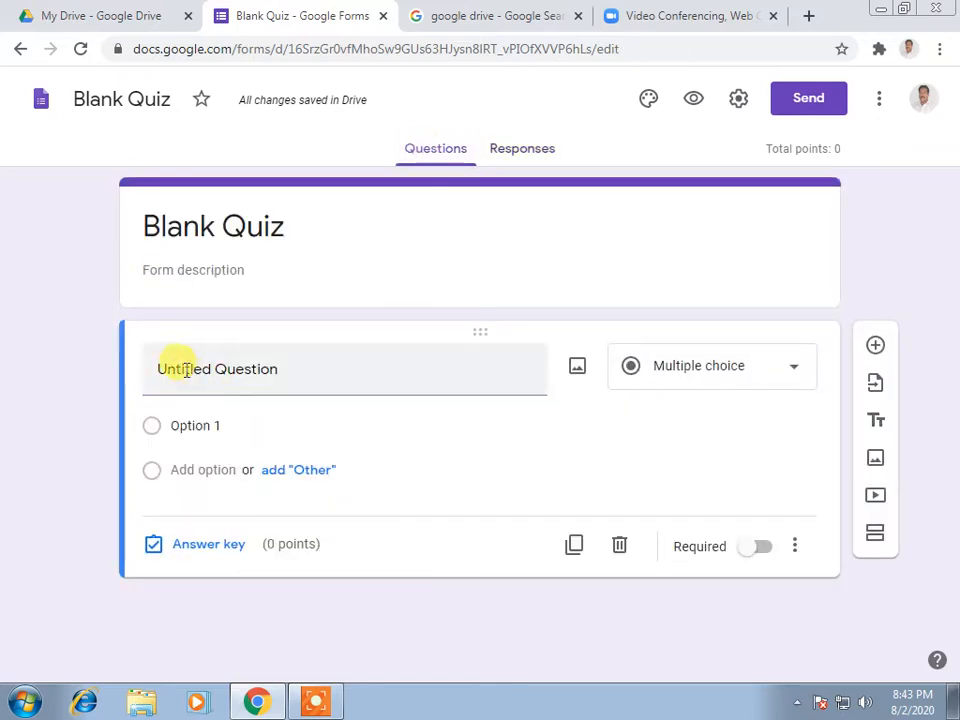
# - Title the quiz "TECH EDUCATION" and enter "ITB 4 MONTH" as its form description
pyautogui.click(208, 236)
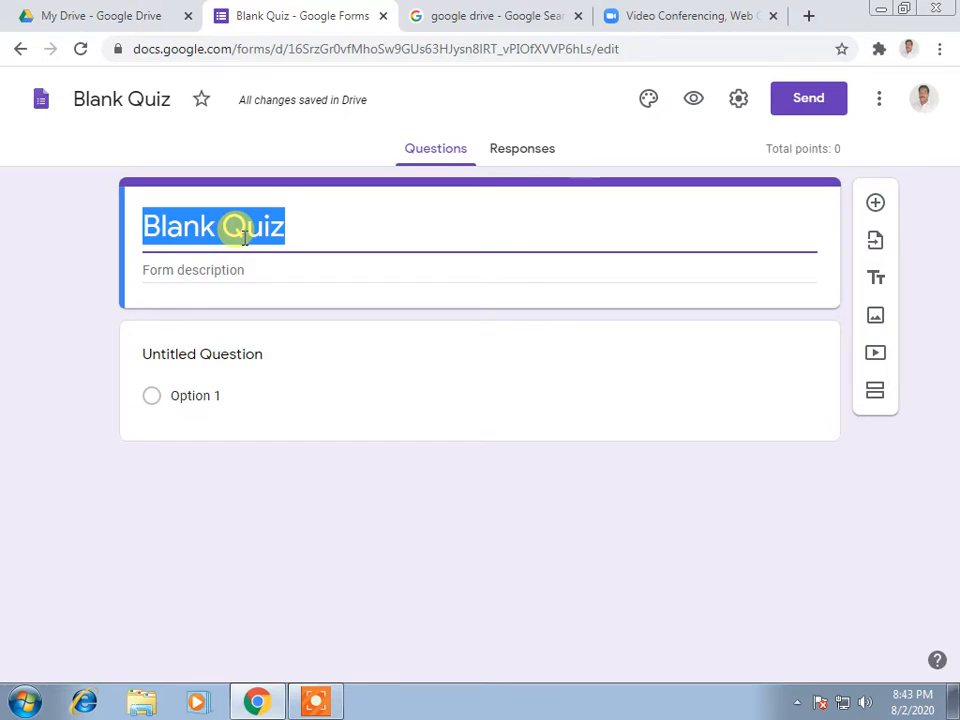
pyautogui.write('TEC')
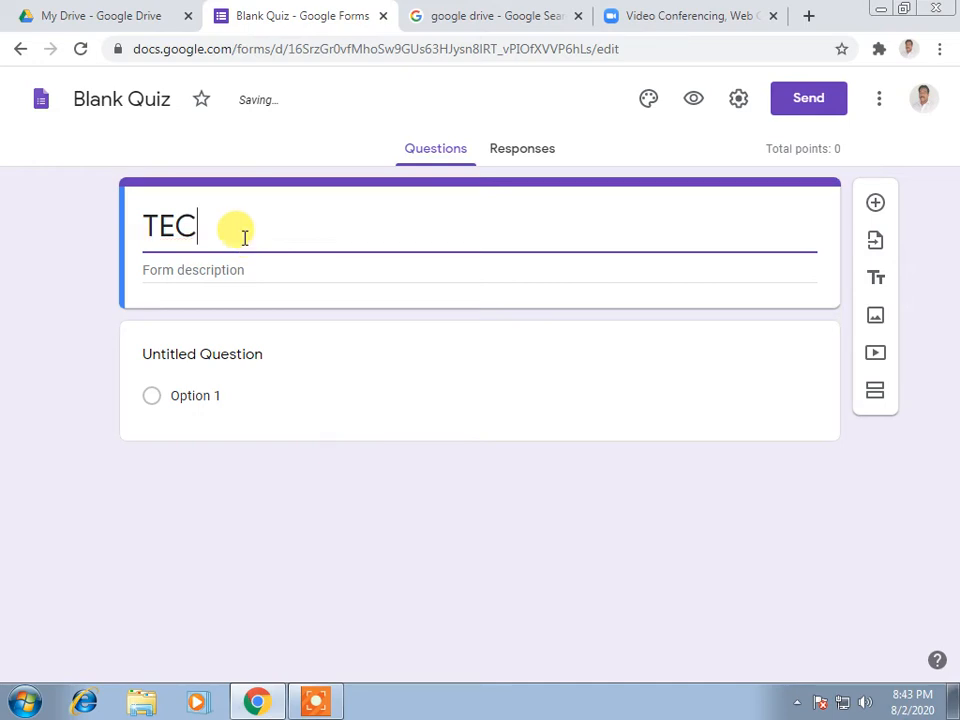
pyautogui.write('H EDUCA')
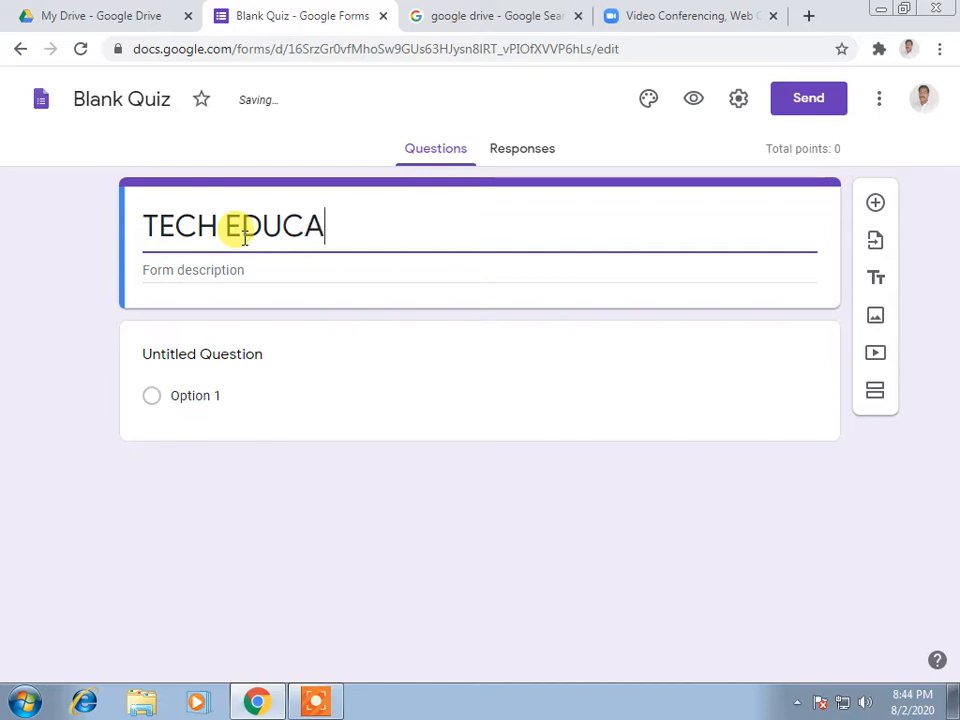
pyautogui.write('TION')
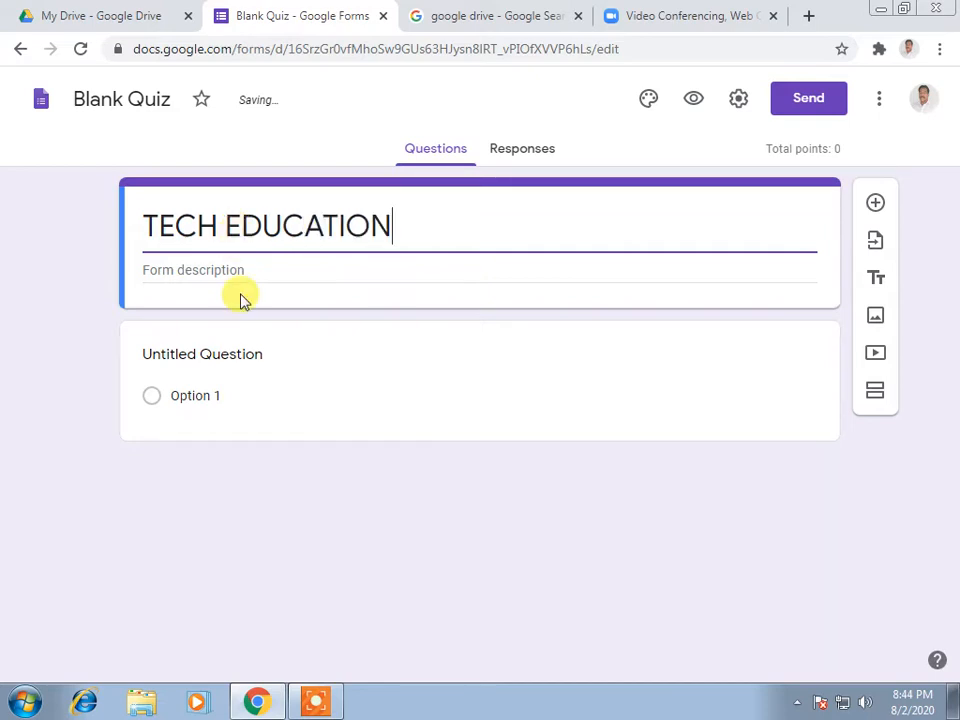
pyautogui.click(242, 274)
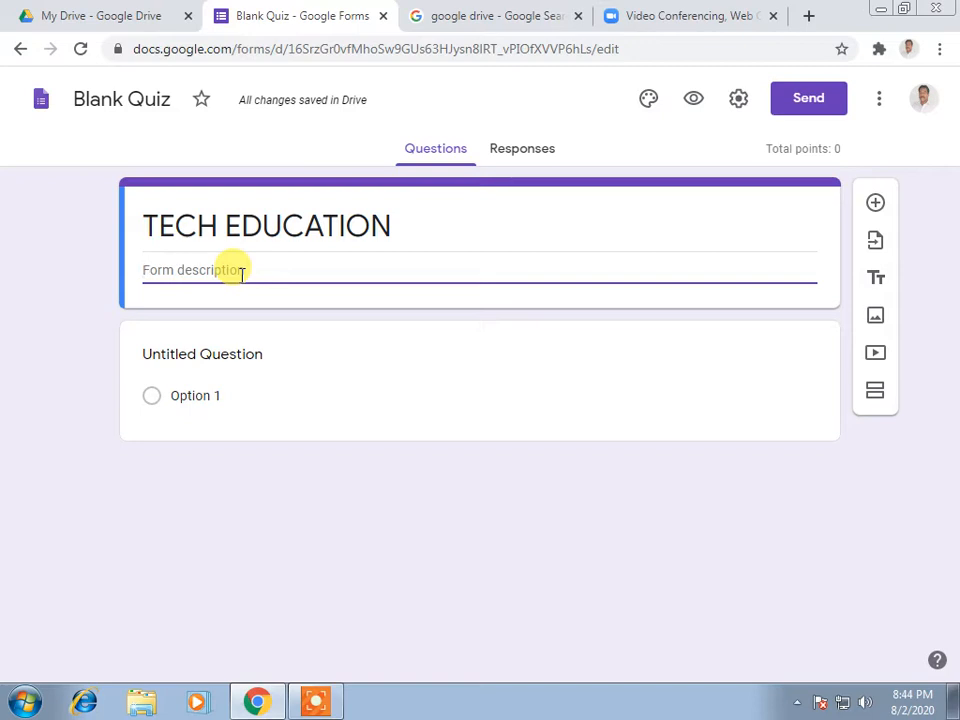
pyautogui.write('IT')
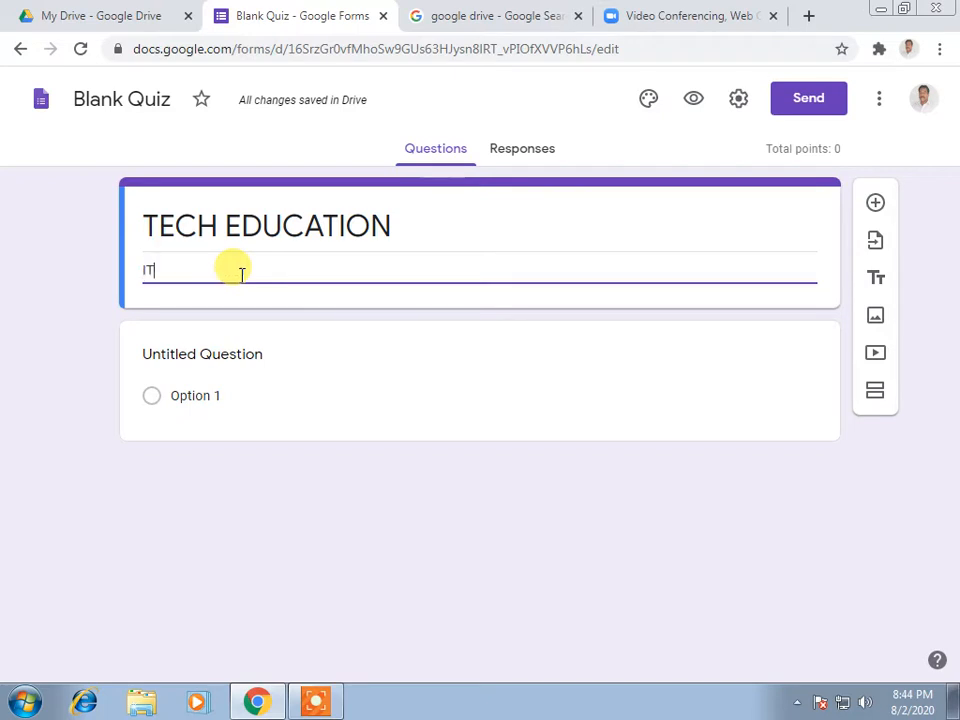
pyautogui.write('B 4 MONTH')
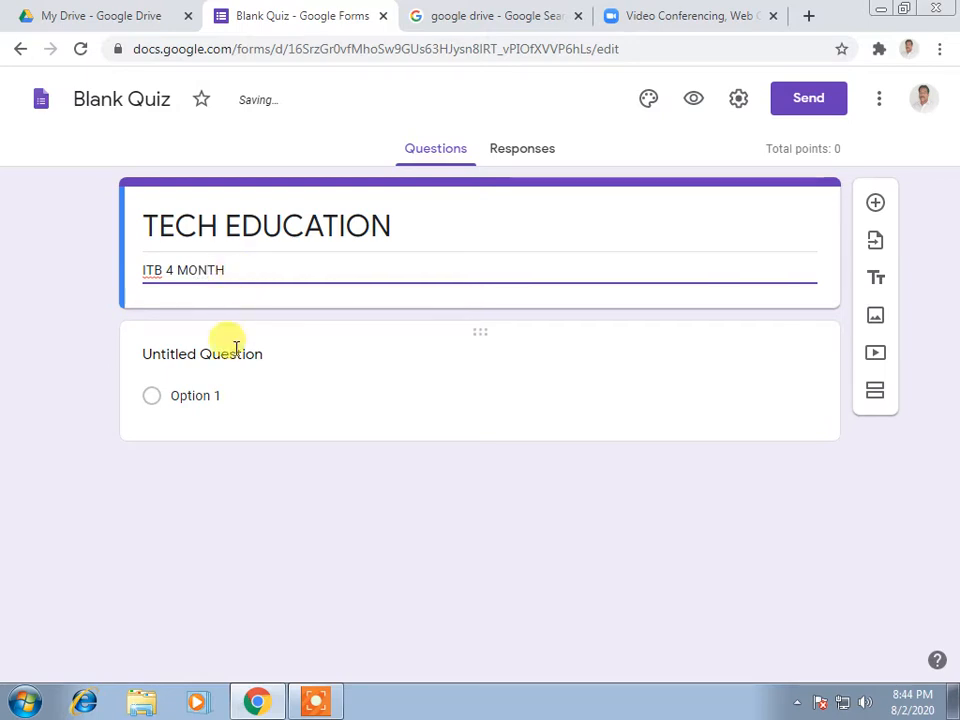
# - Enter "MS WORD FILE TYPE IS?" as the first question's text and look through the available question types
pyautogui.click(257, 392)
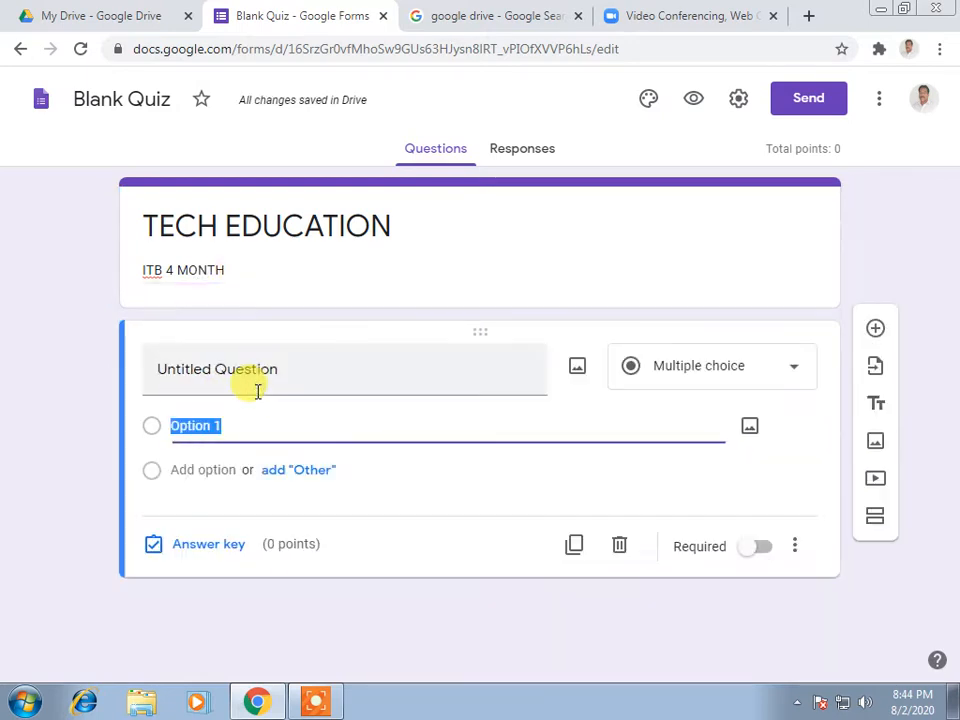
pyautogui.click(286, 374)
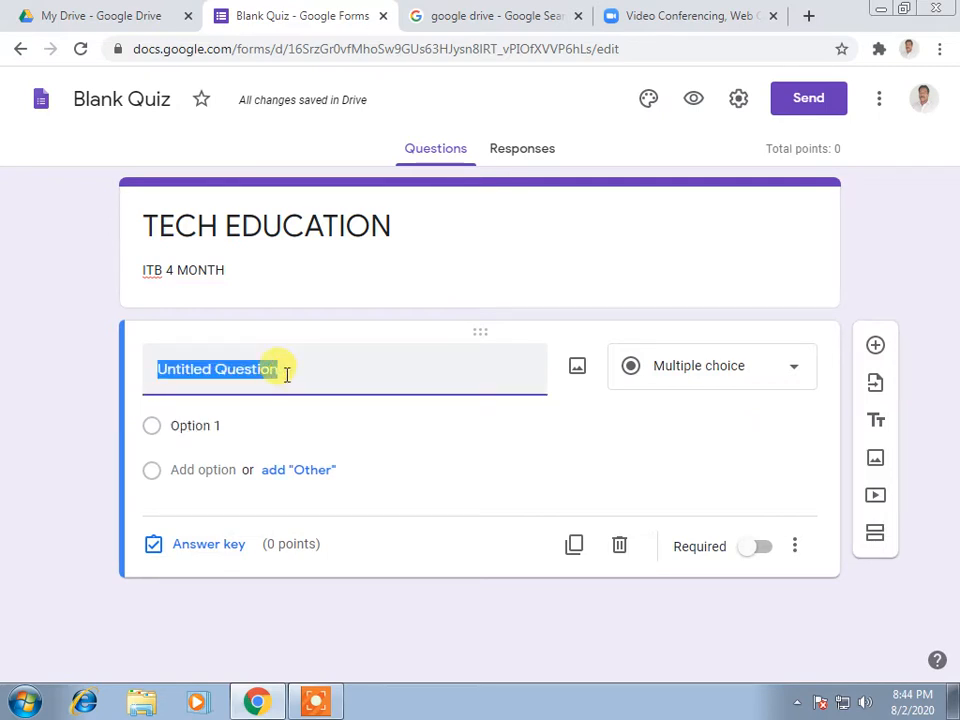
pyautogui.write('MS ')
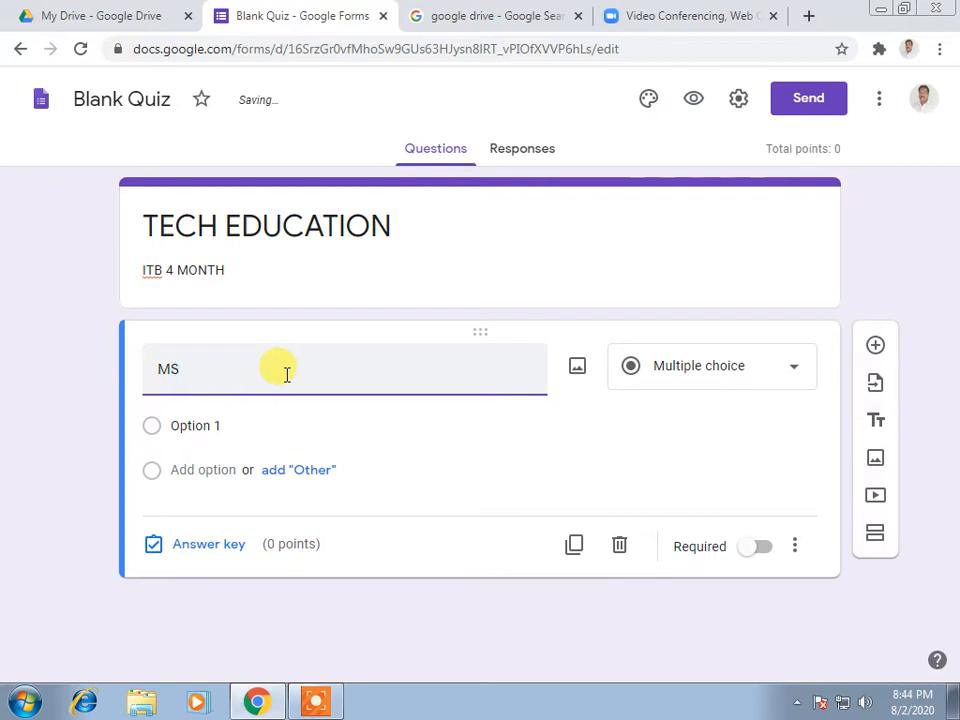
pyautogui.write('WORD FILE TY')
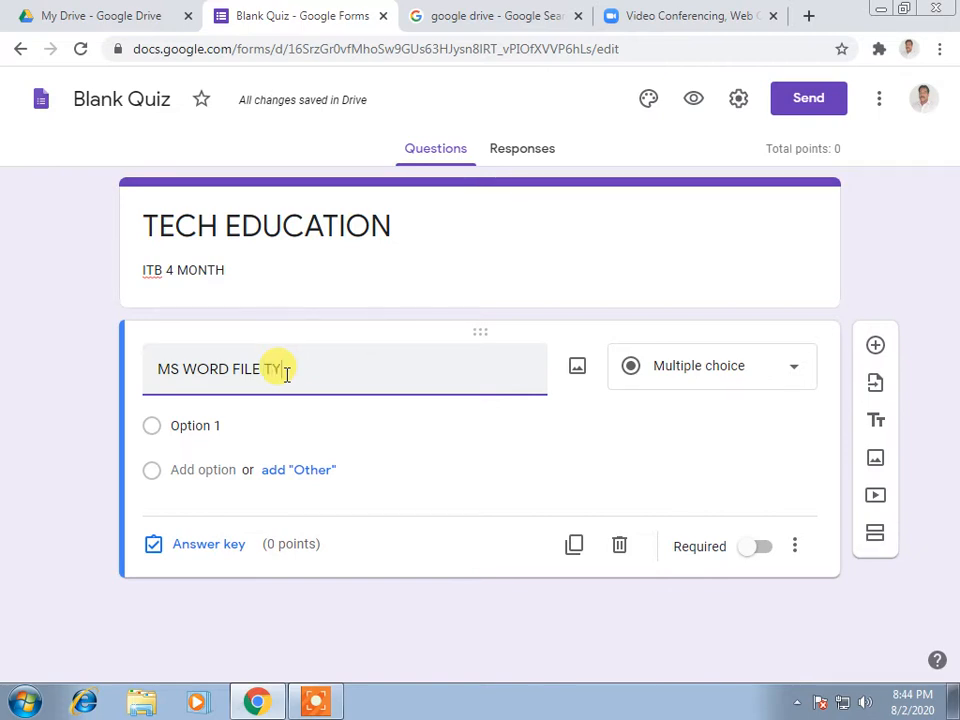
pyautogui.write('PE IS?')
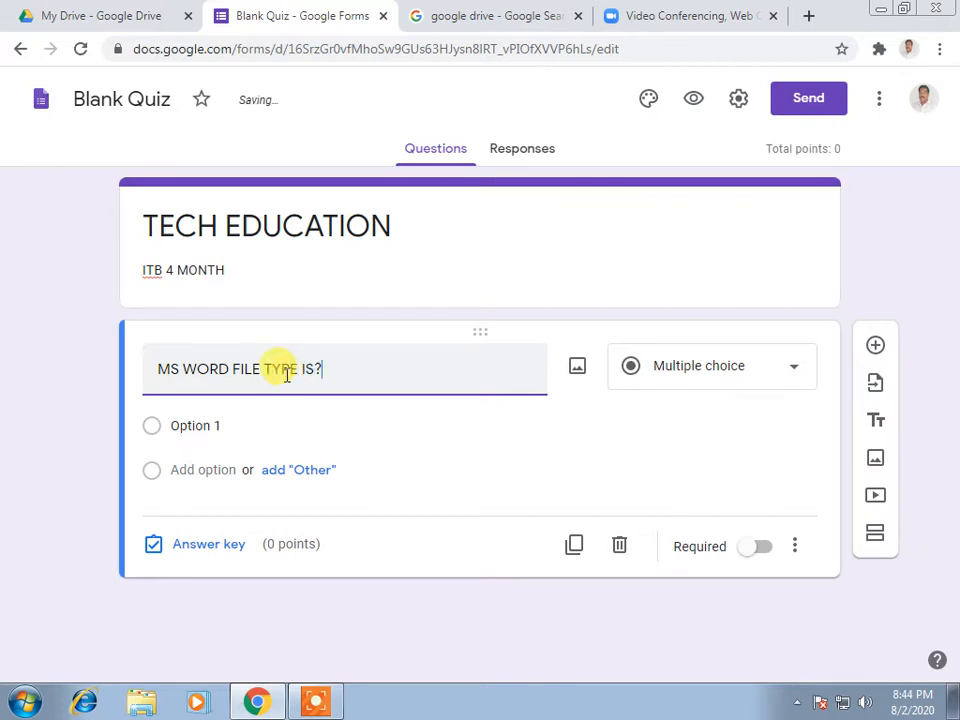
pyautogui.click(795, 370)
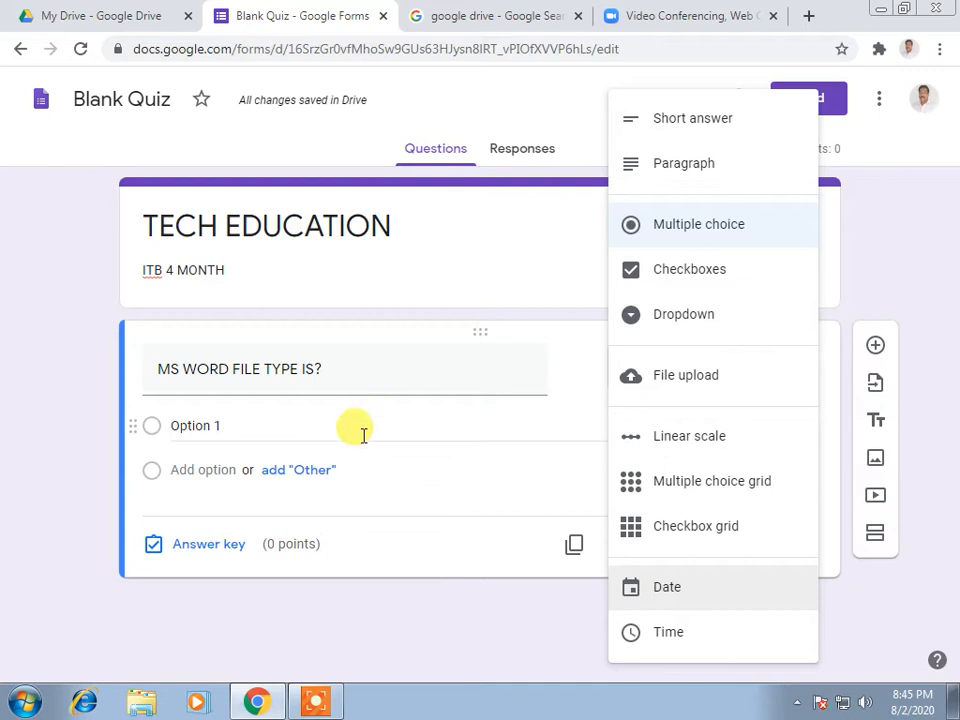
pyautogui.click(373, 512)
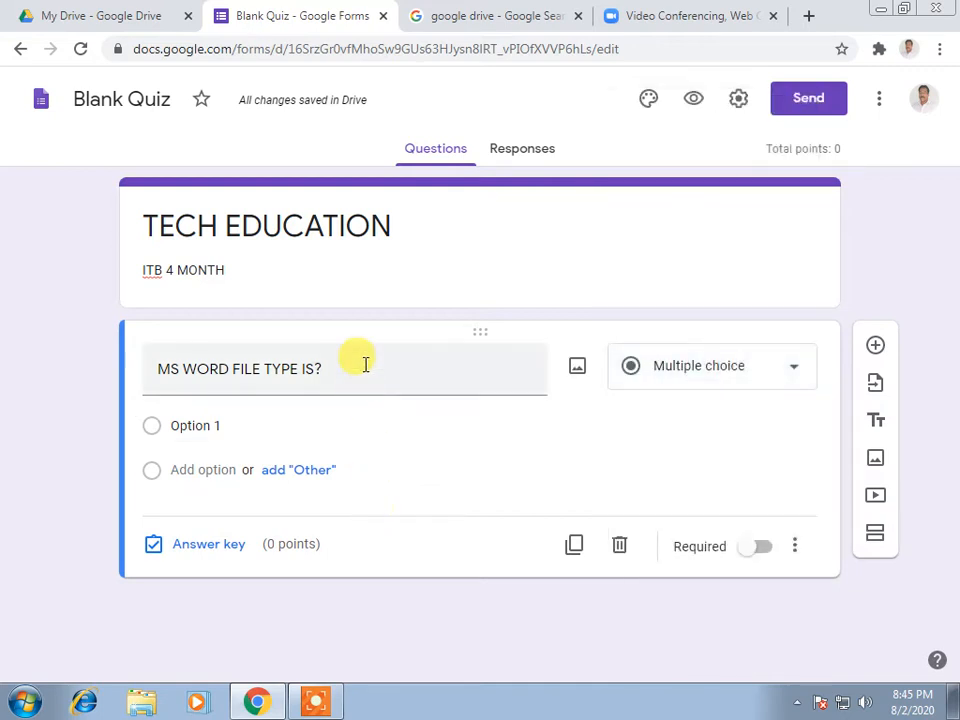
# - Replace the first question's text with "STUDENT NAME" as a short-answer question
pyautogui.moveTo(362, 366); pyautogui.dragTo(161, 366)
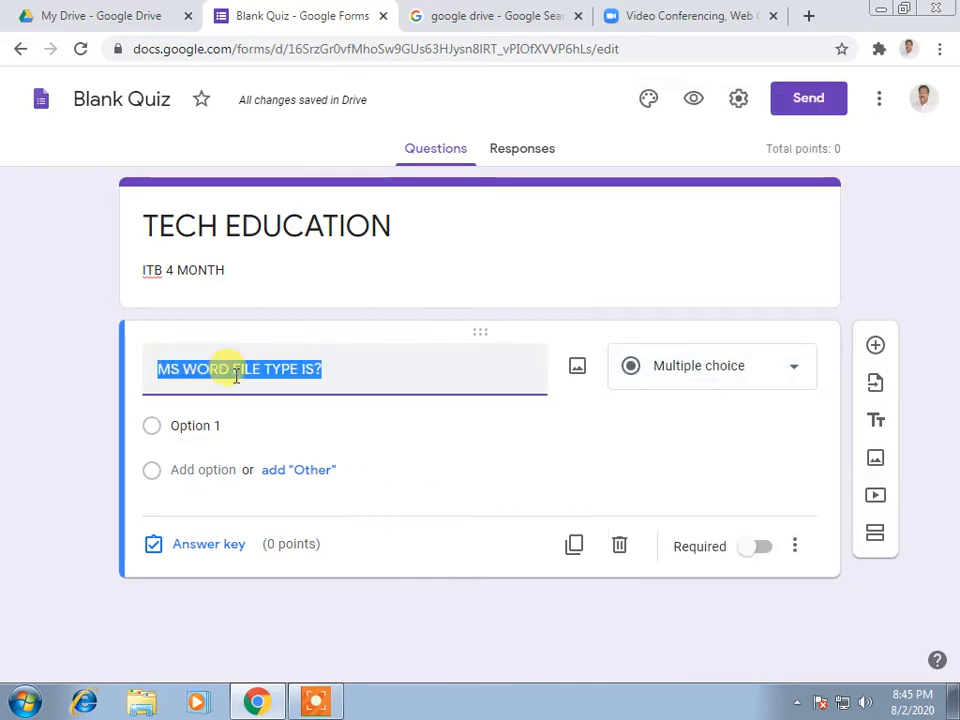
pyautogui.write('STUDENT NAME')
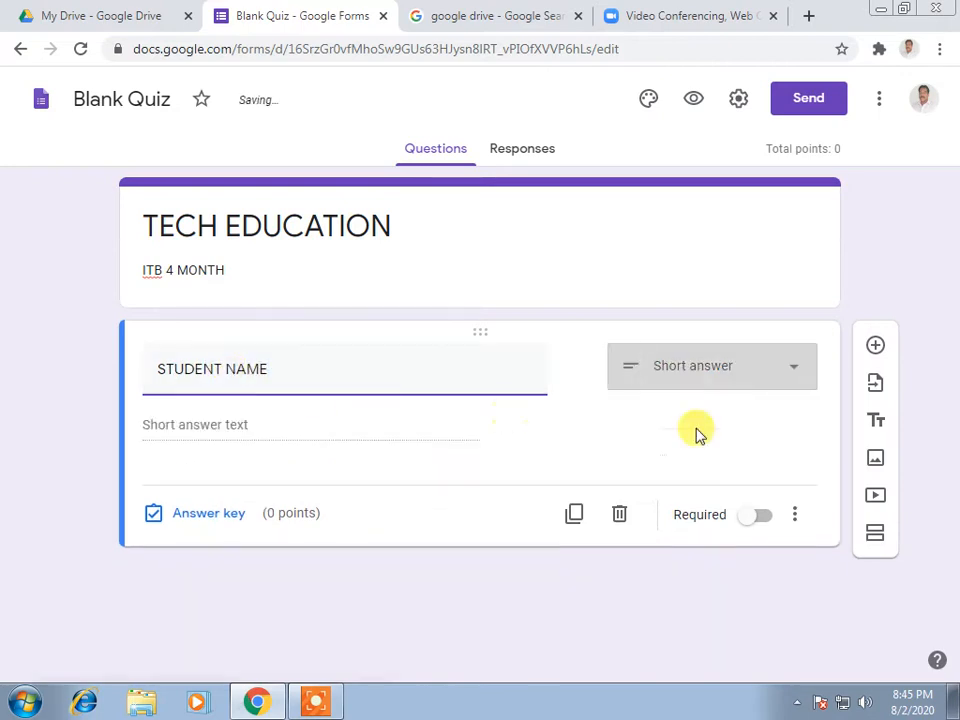
pyautogui.click(275, 427)
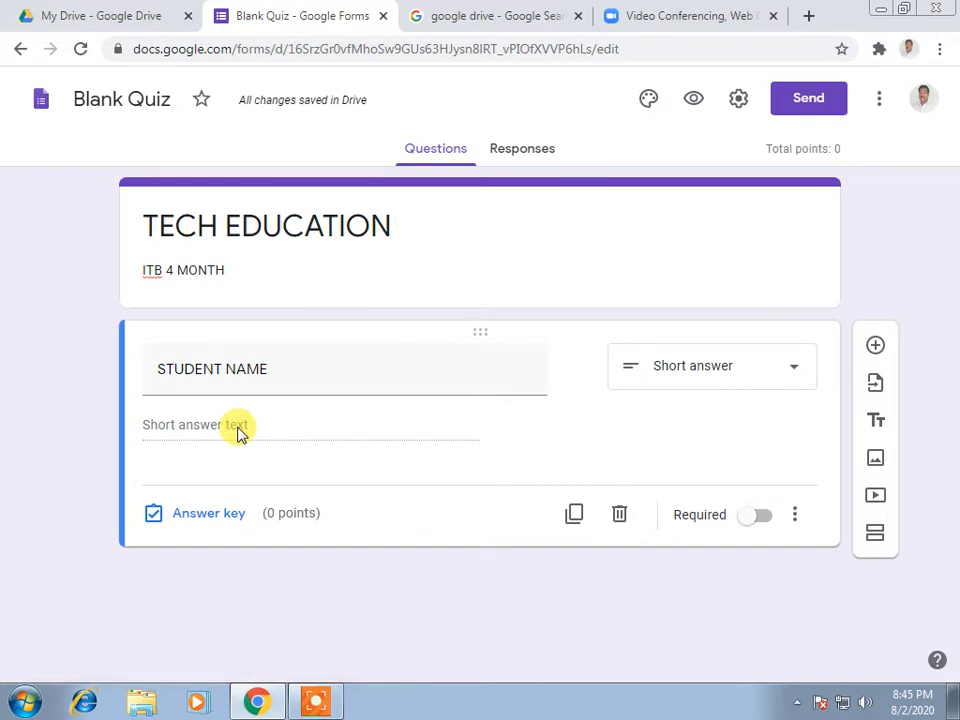
# - Add a second question titled "ROLL NO" below the student name question
pyautogui.click(876, 348)
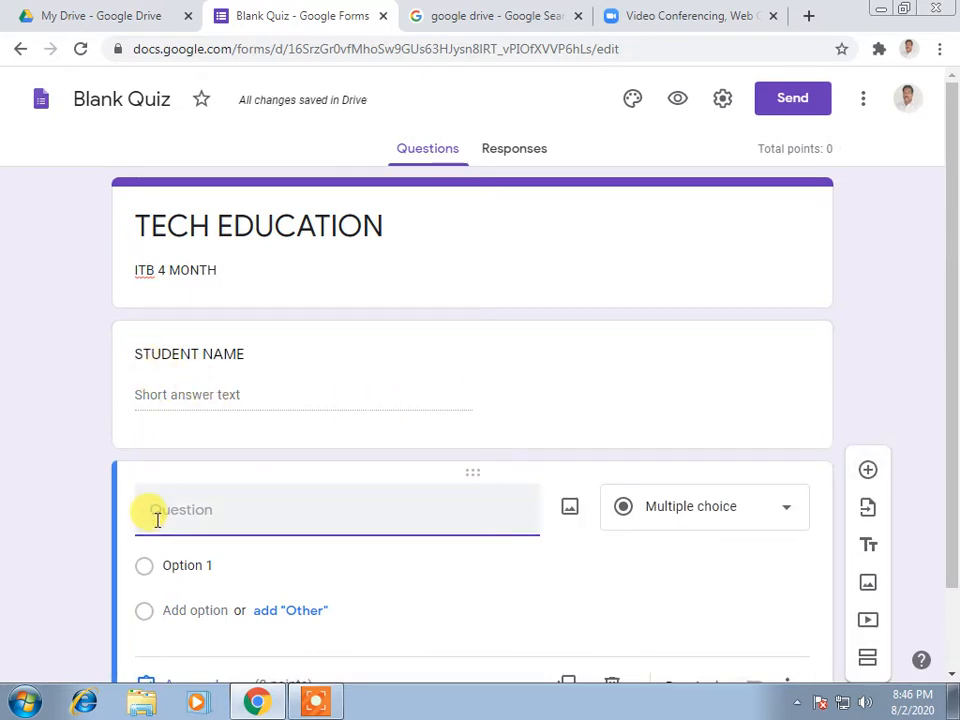
pyautogui.write('RO')
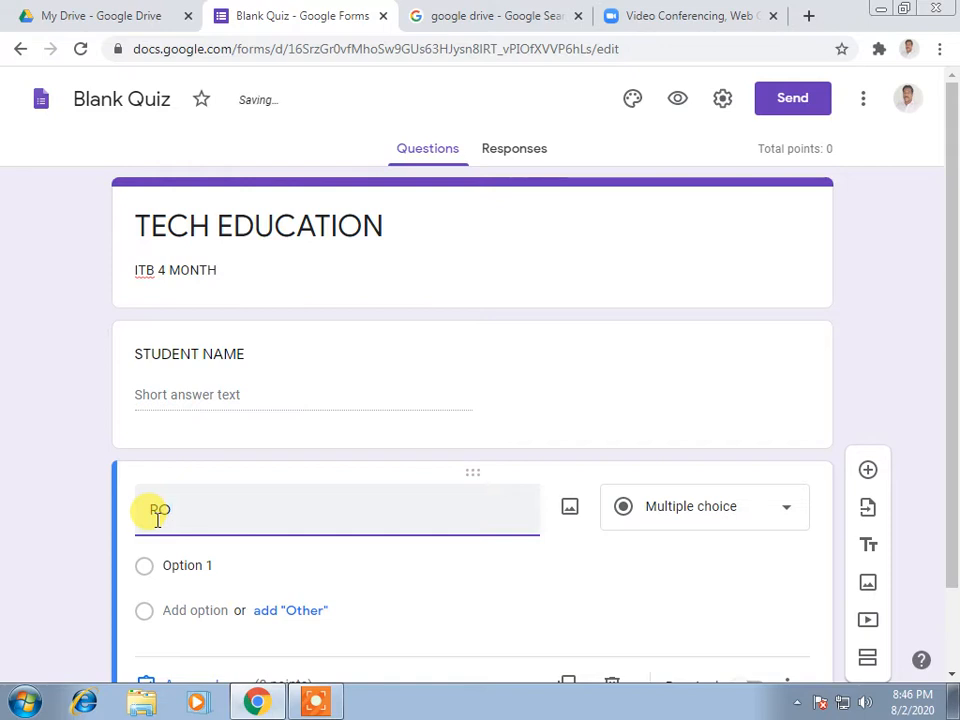
pyautogui.write('LL NO')
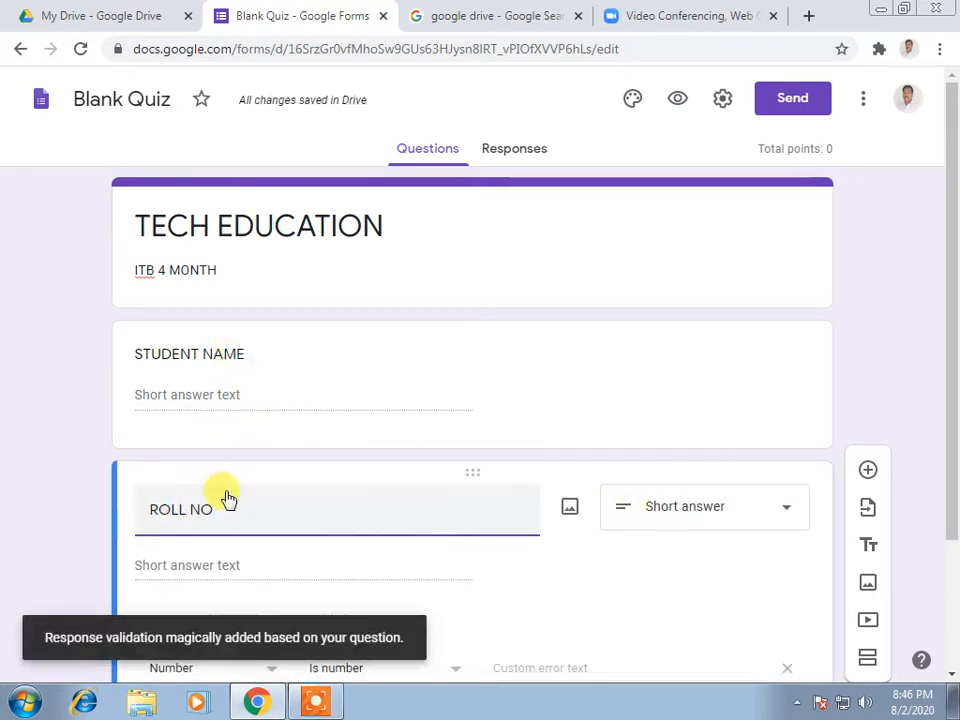
# - Add a third question reading "MS WORD FILE TYPE IS?" and set its type to Checkboxes
pyautogui.scroll(-1, 392, 561)
pyautogui.click(868, 394)
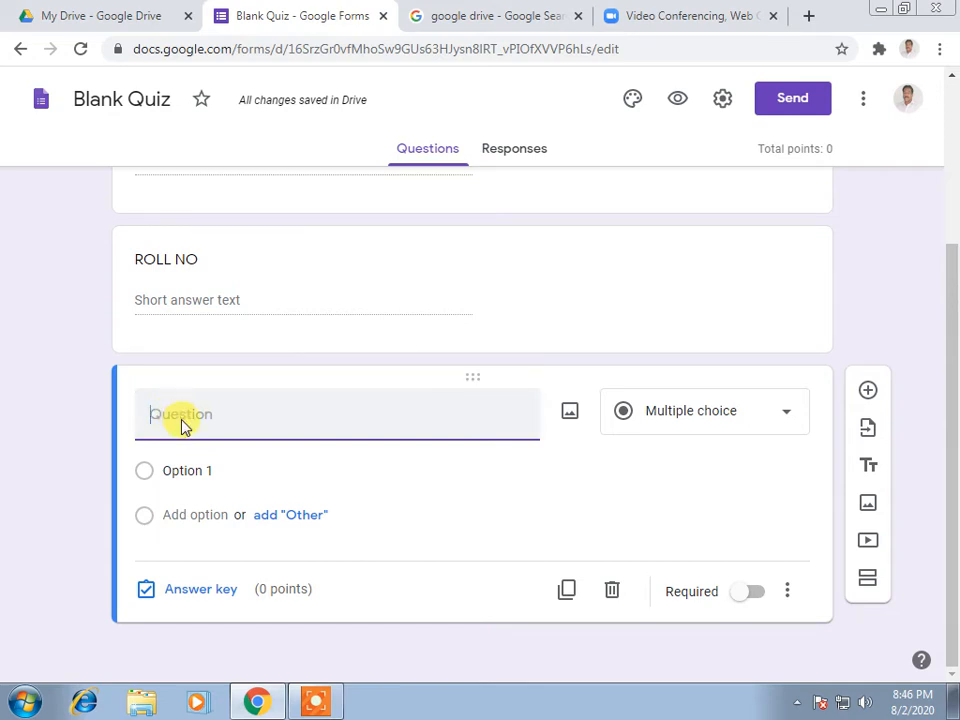
pyautogui.write('MS ')
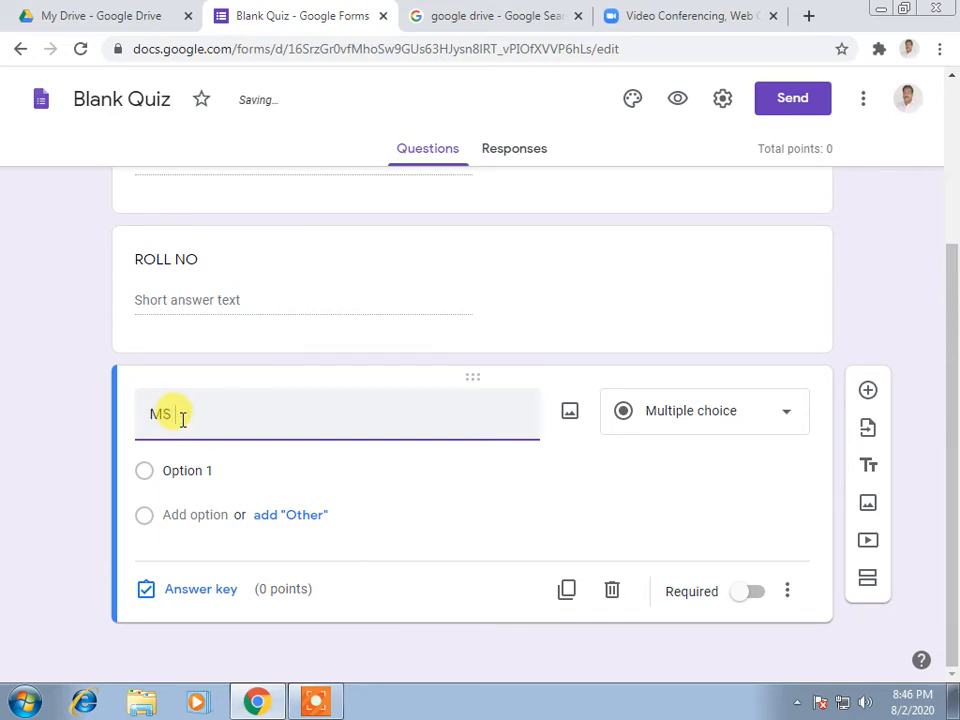
pyautogui.write('WORD FILE TYPE IS?')
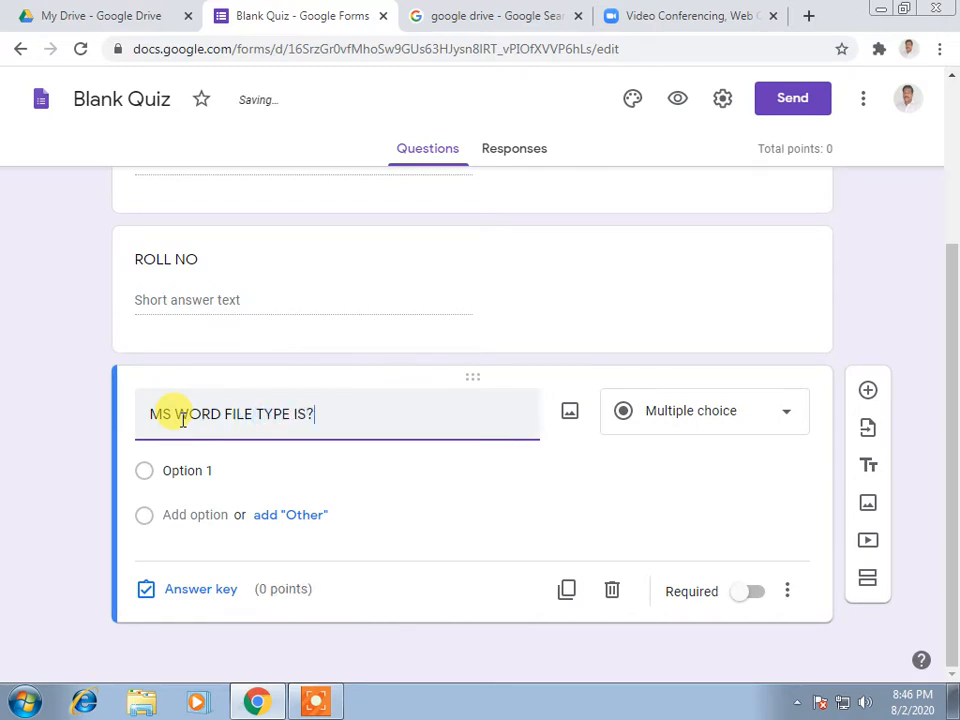
pyautogui.click(790, 418)
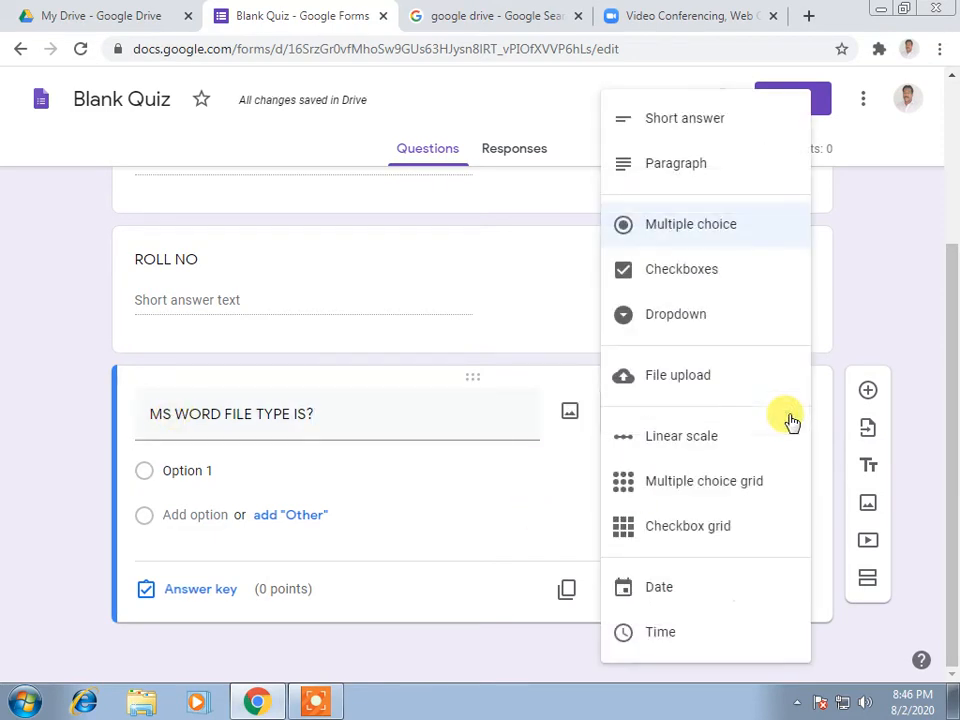
pyautogui.click(688, 279)
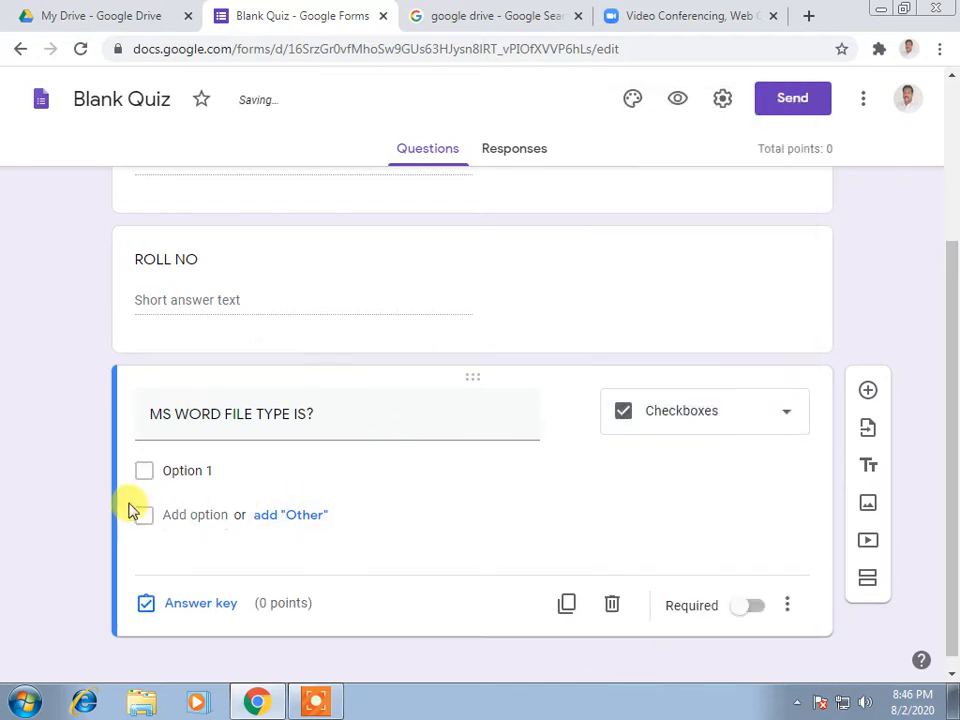
# - Name the checkbox question's first option "DOC" and reword the question as "MS WORD 2013 FILE TYPE IS?"
pyautogui.click(145, 477)
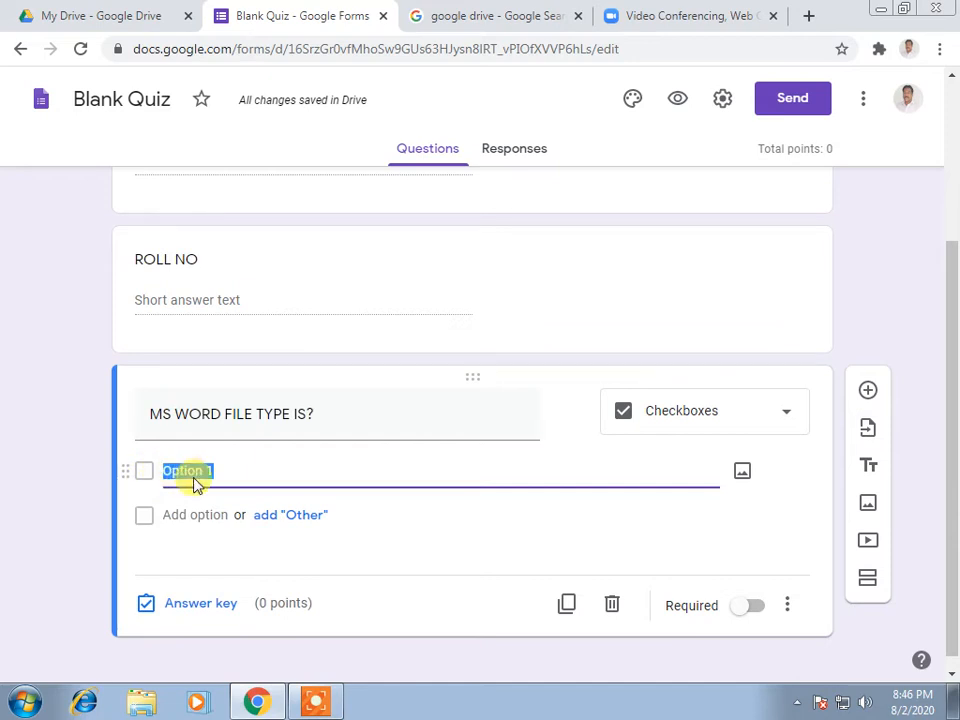
pyautogui.write('DOC')
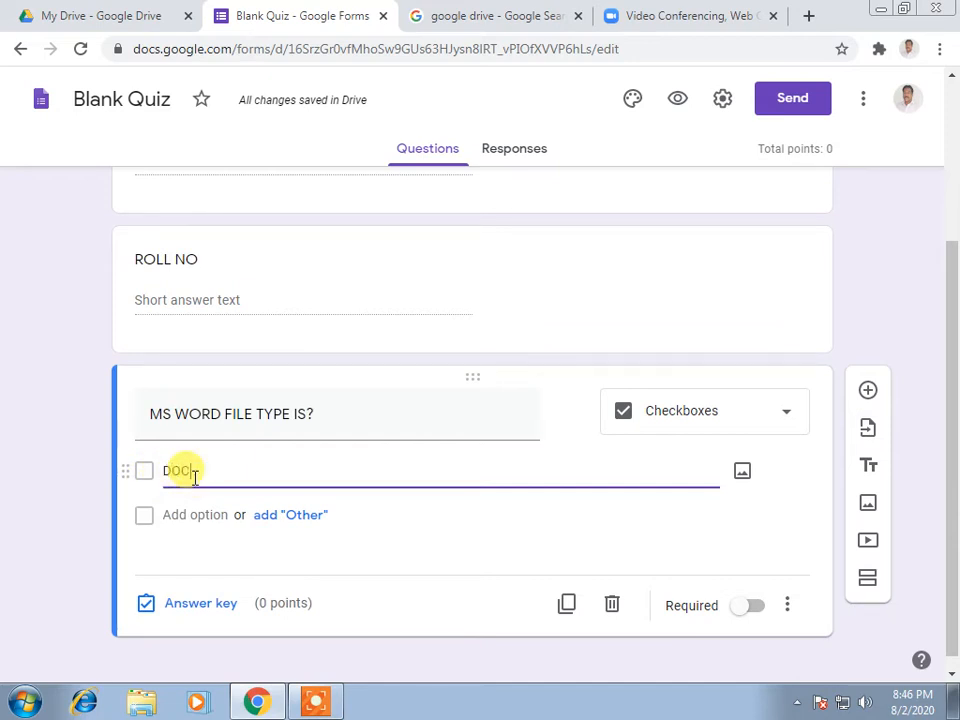
pyautogui.click(221, 427)
pyautogui.tripleClick(221, 425)
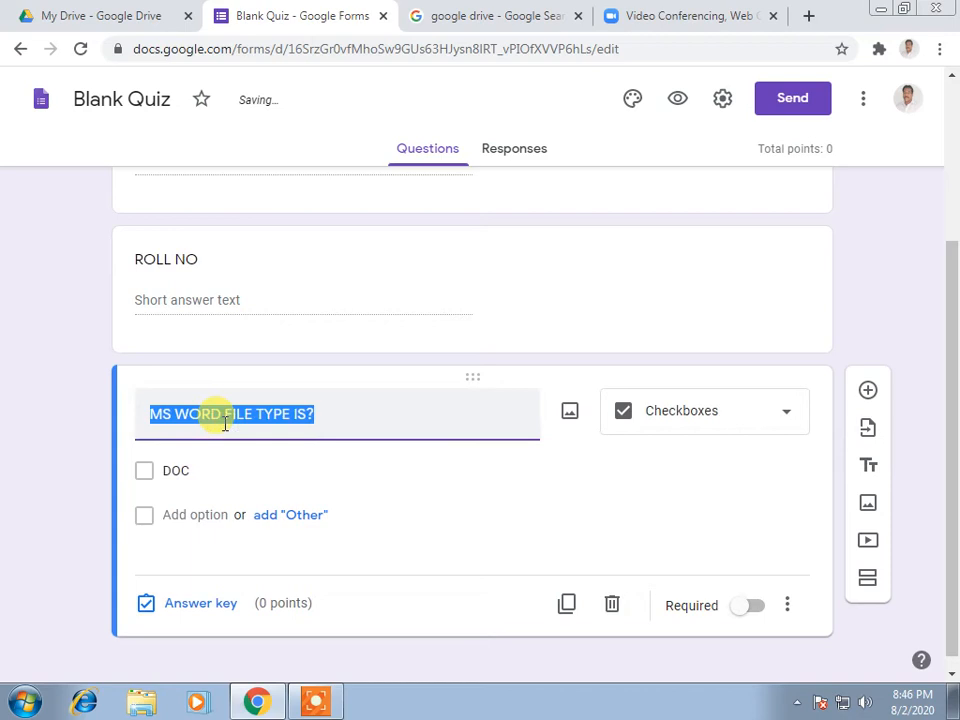
pyautogui.click(224, 425)
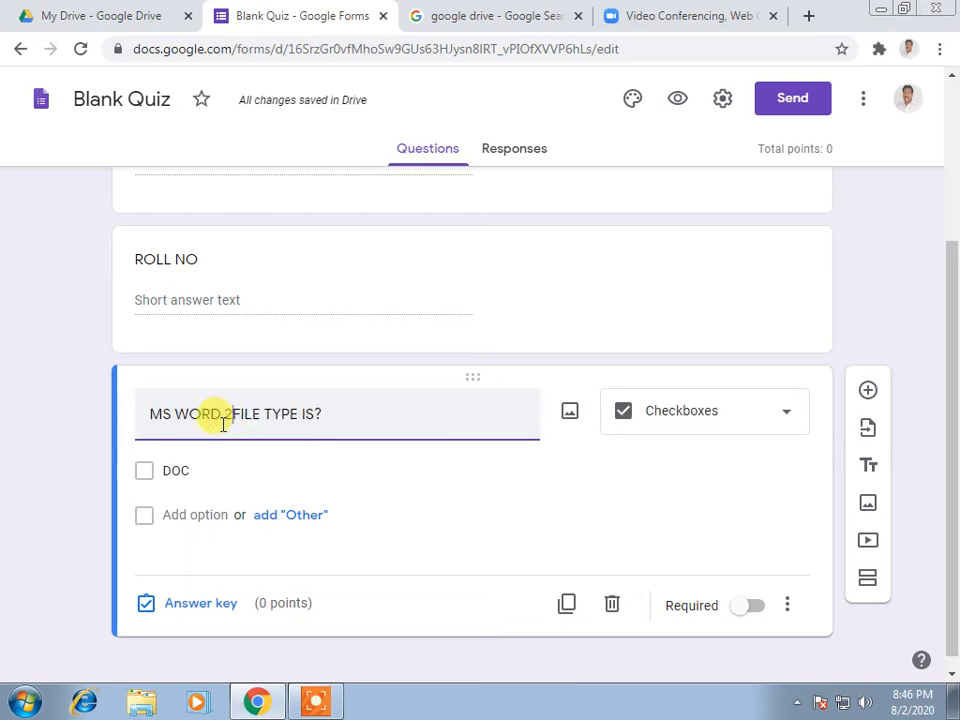
pyautogui.write('2013')
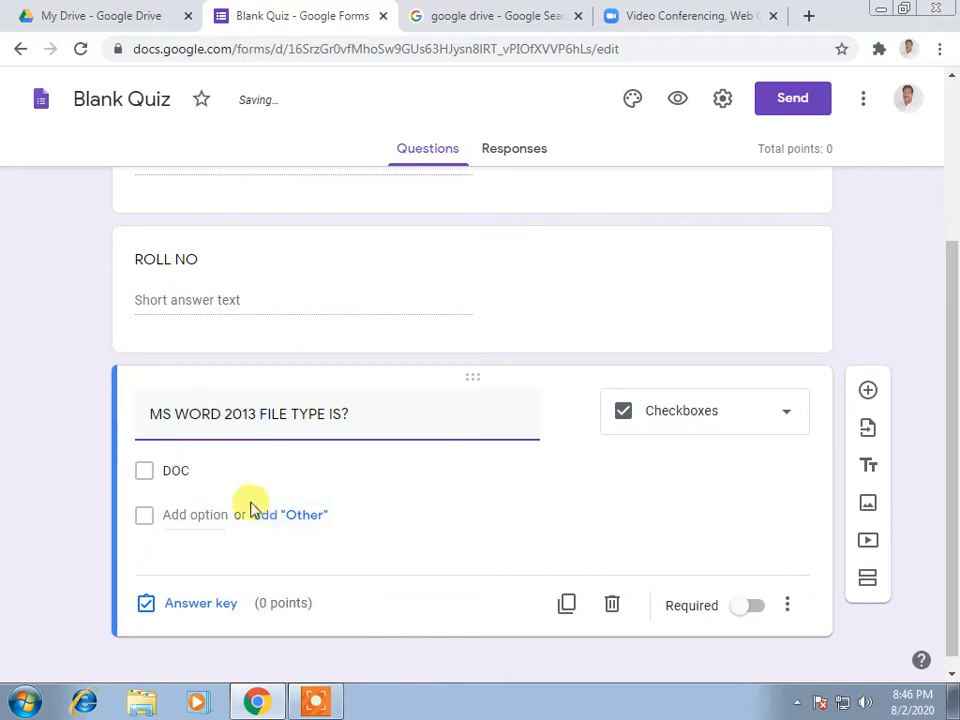
# - Add an "Other" choice to the MS Word 2013 question
pyautogui.click(286, 518)
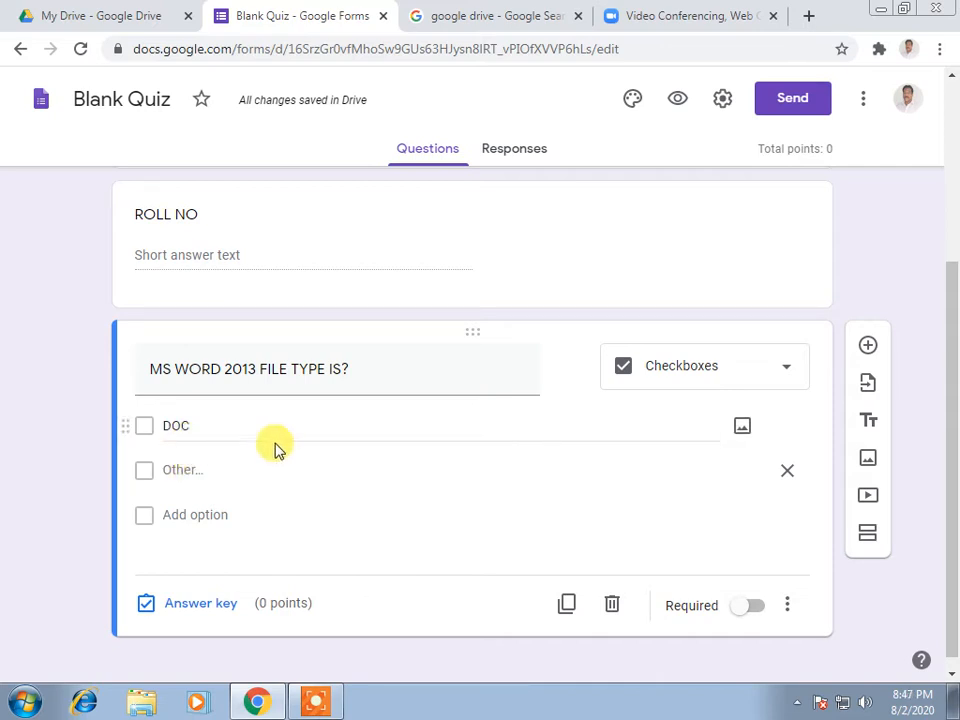
pyautogui.doubleClick(199, 436)
pyautogui.click(204, 472)
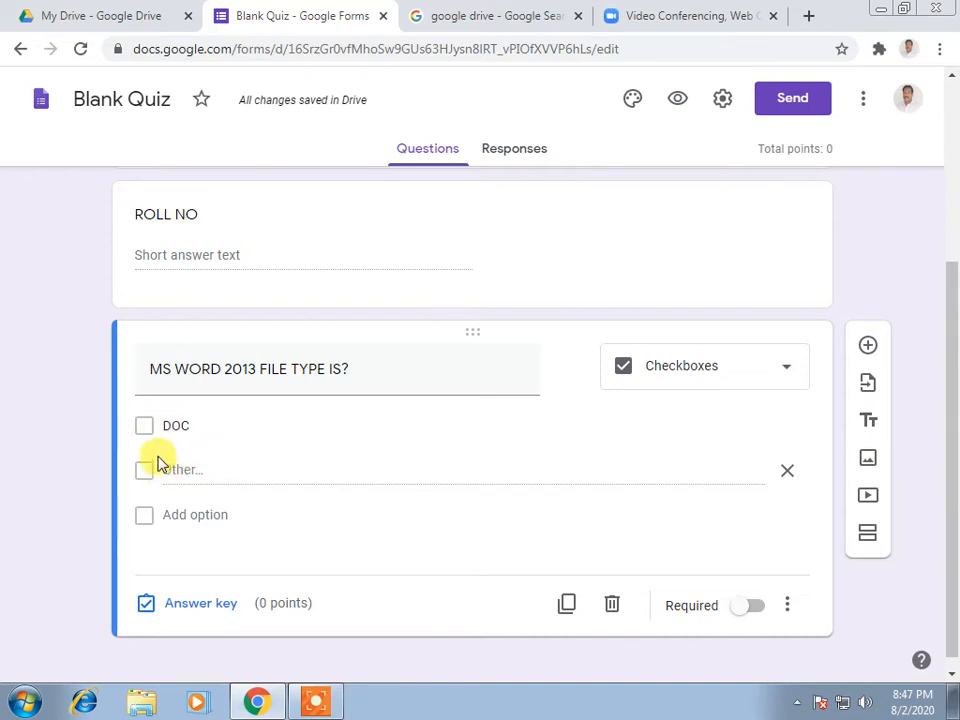
# - Add the options "DOS", "DOXC" and "DOCX" to the MS Word 2013 question and remove its "Other" choice
pyautogui.click(177, 513)
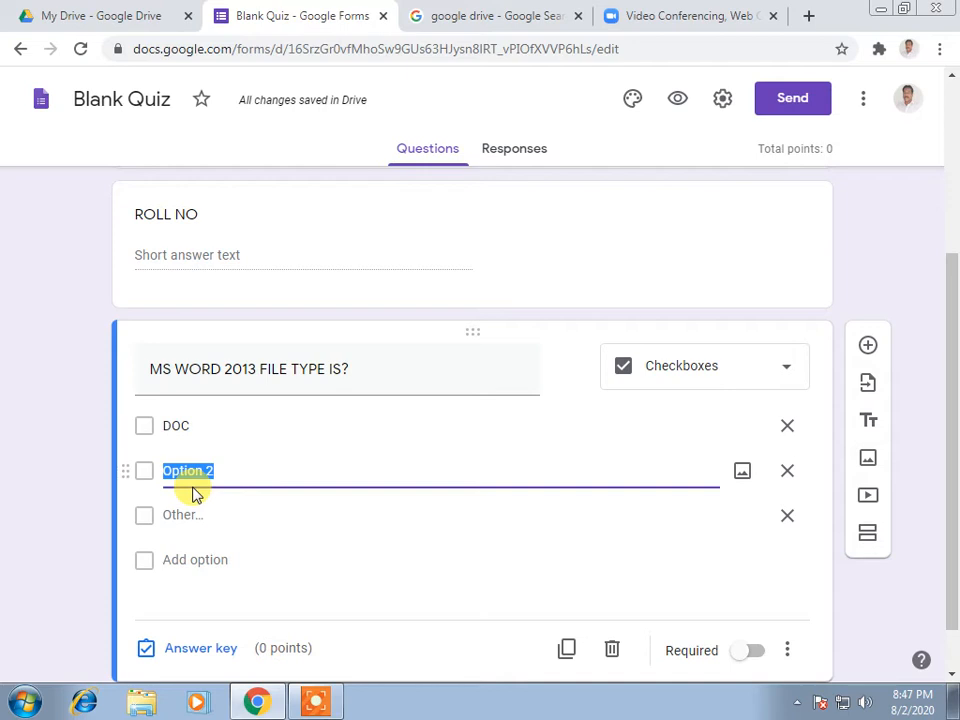
pyautogui.write('DOS')
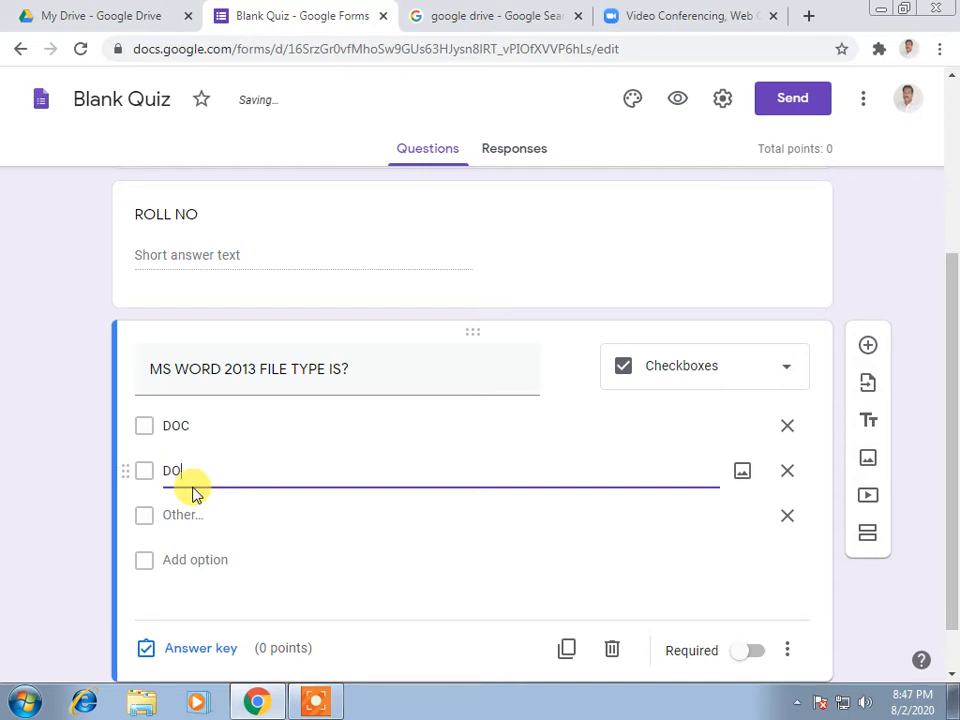
pyautogui.click(203, 561)
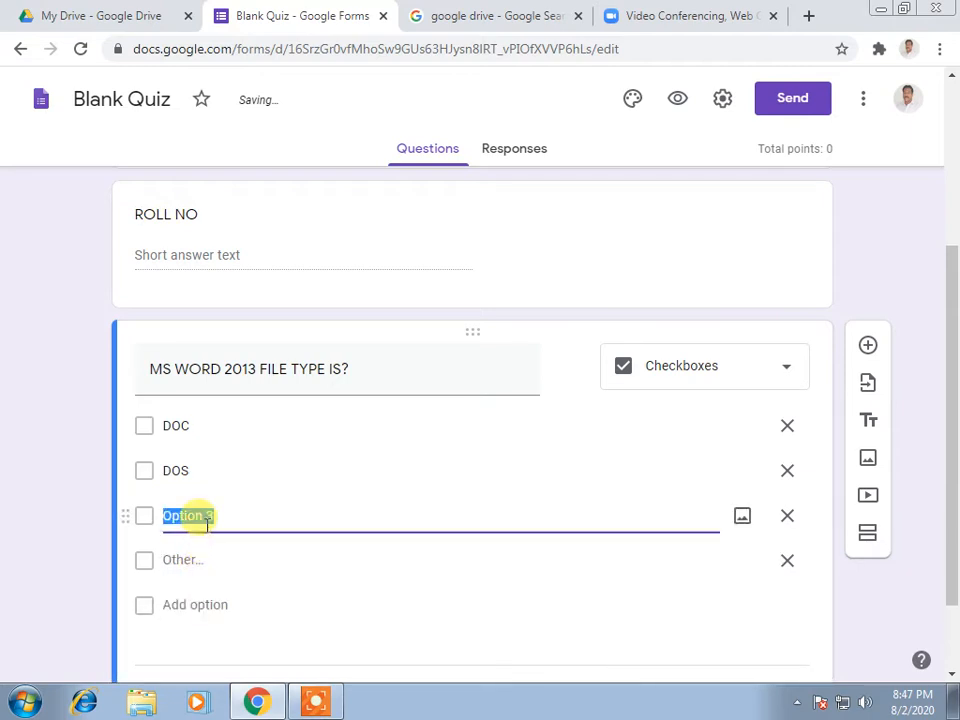
pyautogui.write('DOXC')
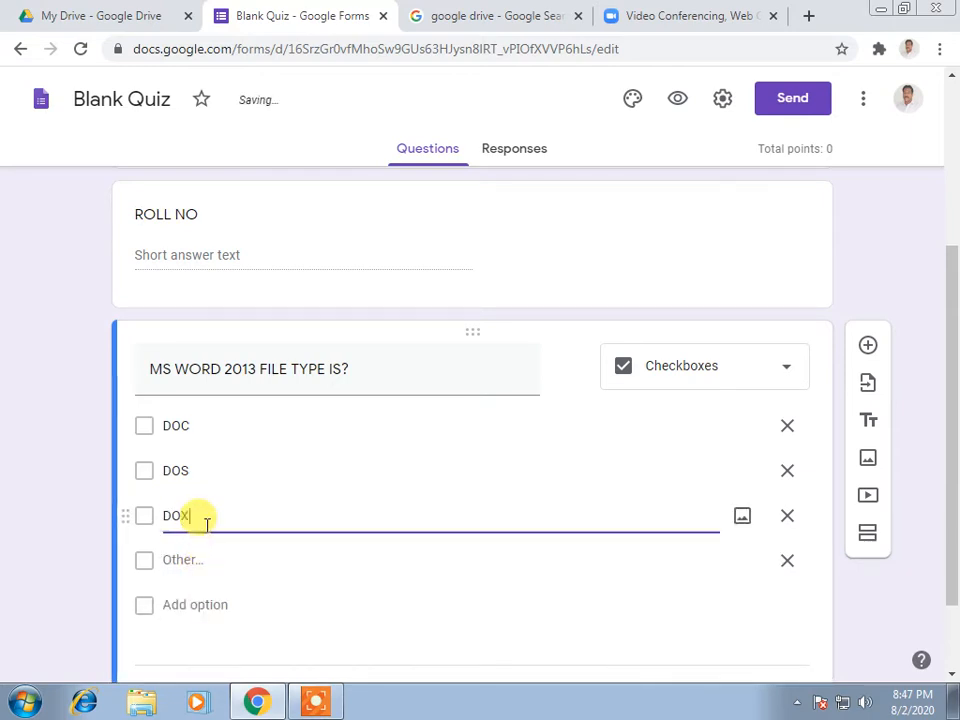
pyautogui.click(192, 607)
pyautogui.write('DOCX')
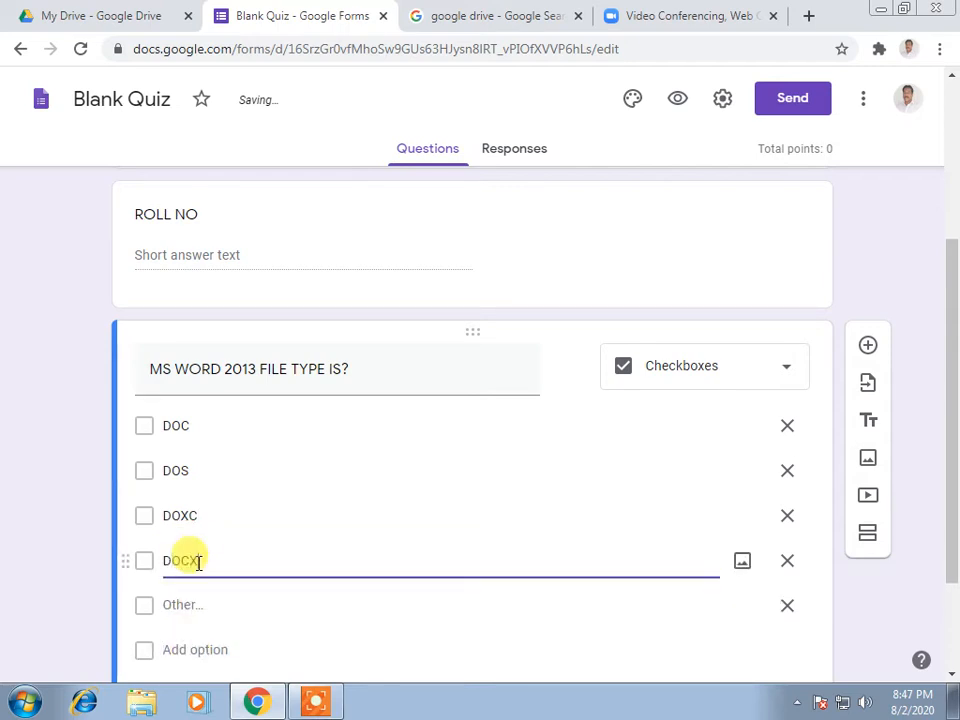
pyautogui.scroll(-2, 205, 560)
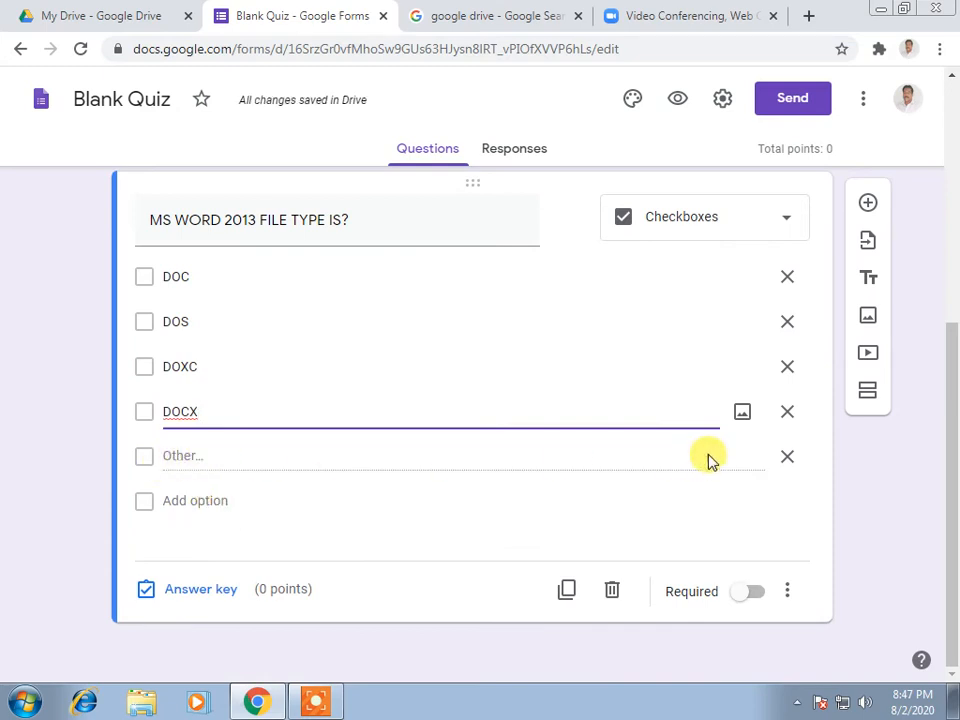
pyautogui.click(789, 462)
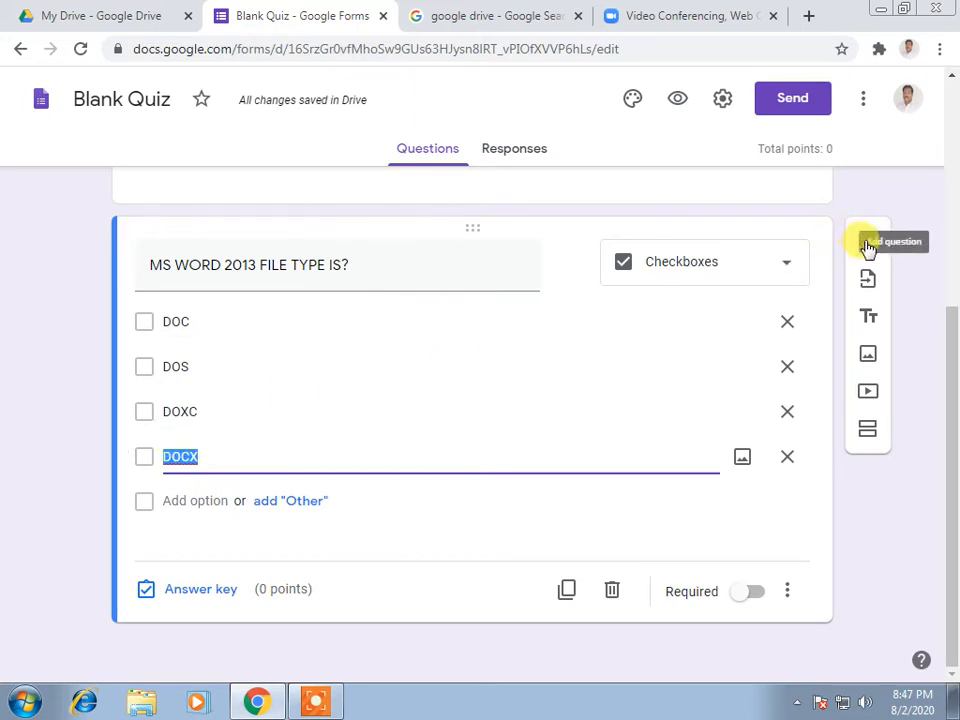
# - Mark DOCX as the correct answer to the MS Word 2013 question and set its value to 10 points
pyautogui.click(200, 592)
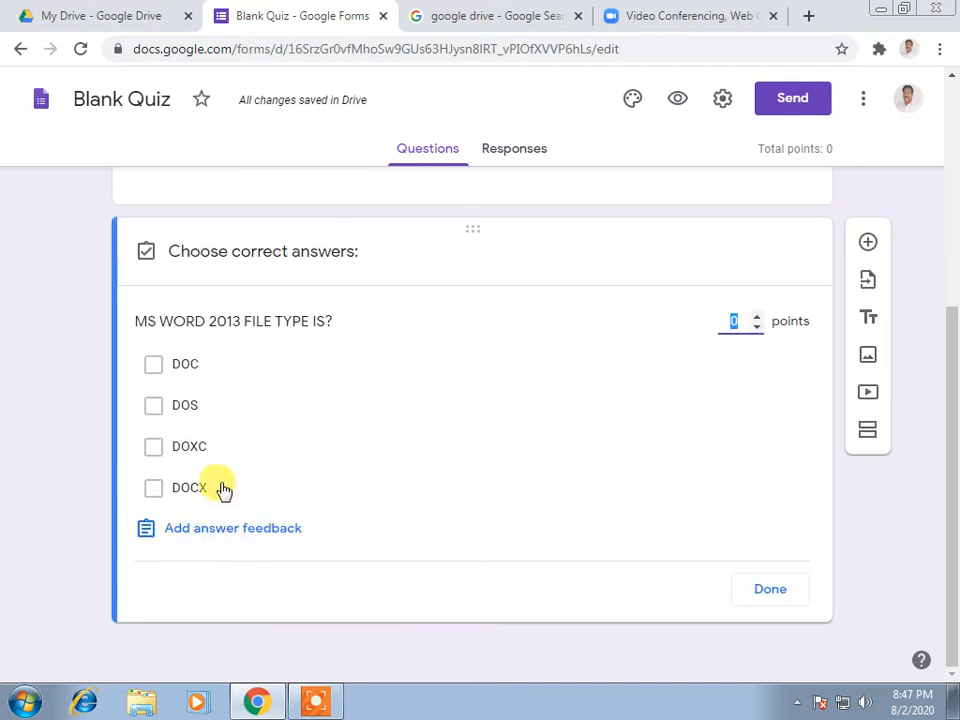
pyautogui.click(155, 489)
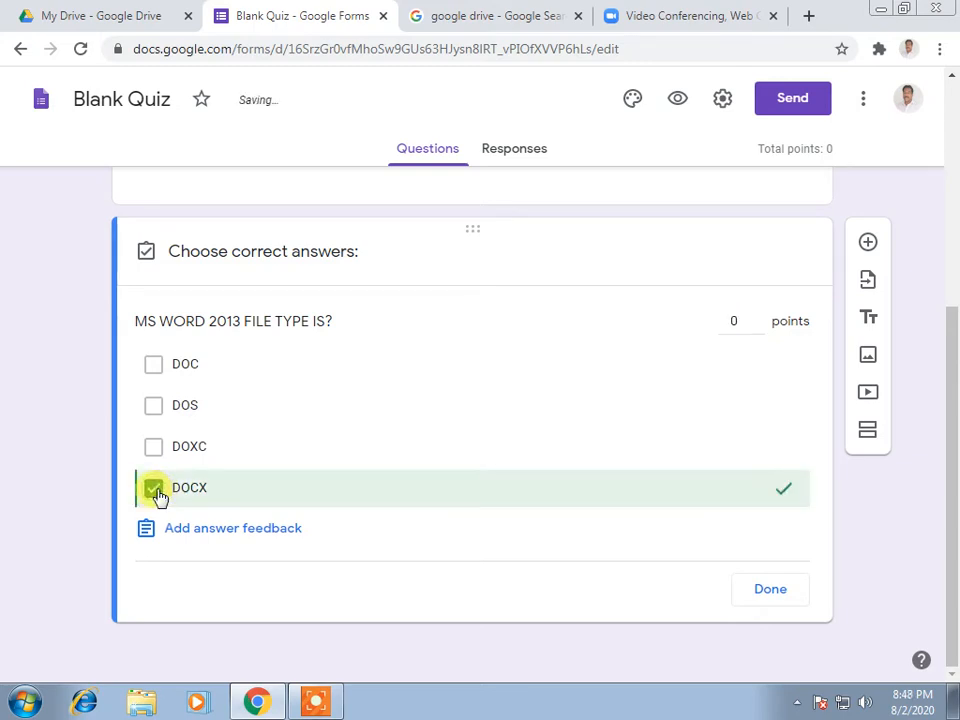
pyautogui.click(736, 320)
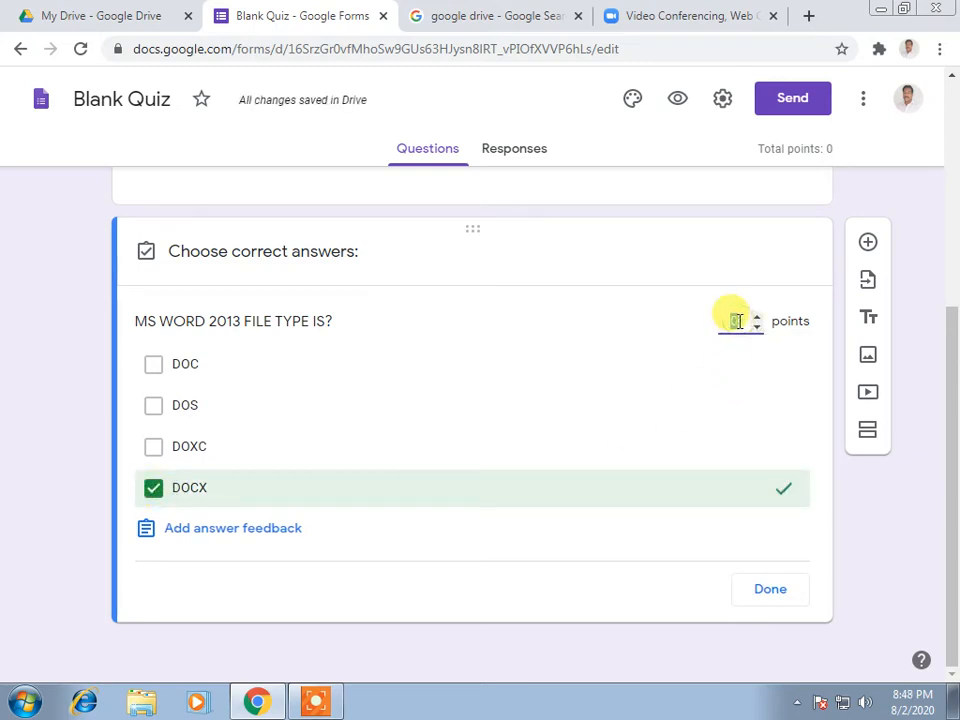
pyautogui.press('BackSpace')
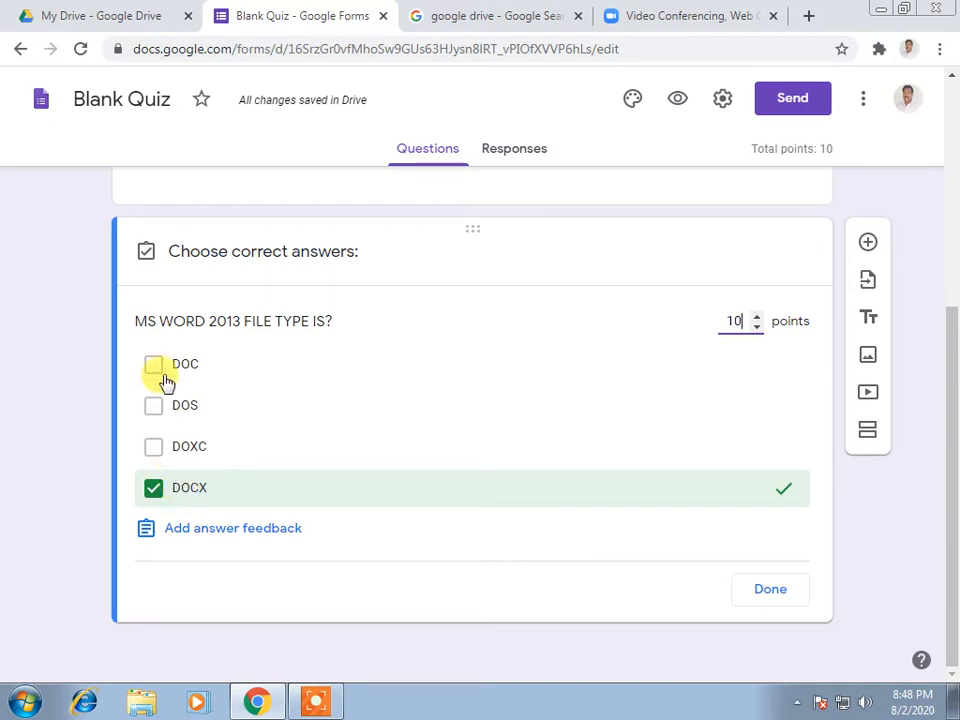
pyautogui.click(772, 596)
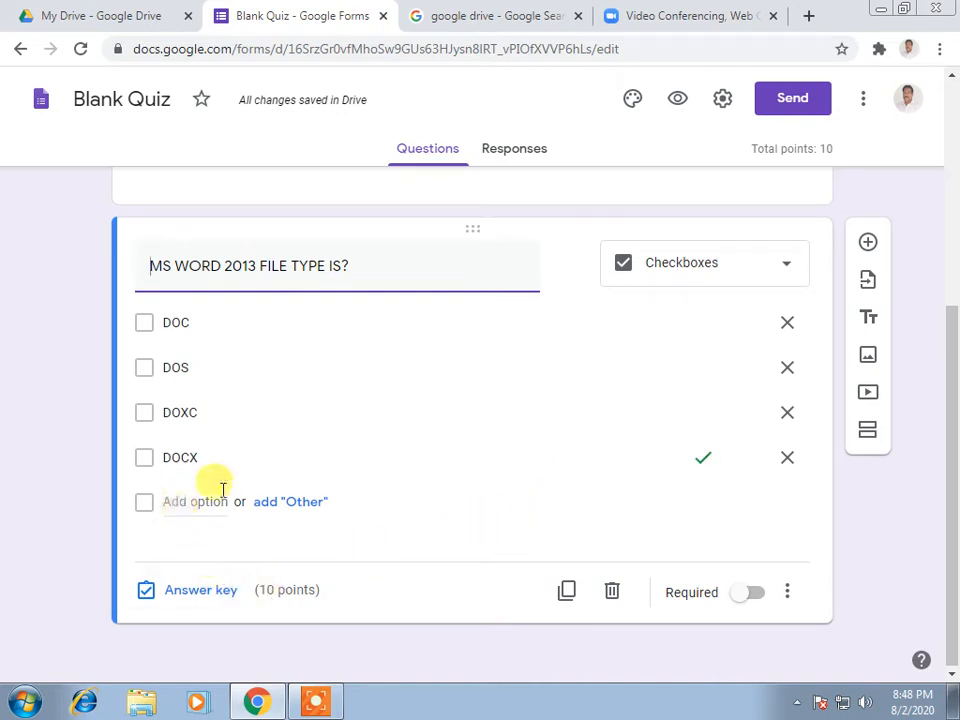
# - Add a multiple choice question reading "HOW MANY MARGIN WE HAVE IN MSWORD?" and name its first option "2"
pyautogui.click(867, 245)
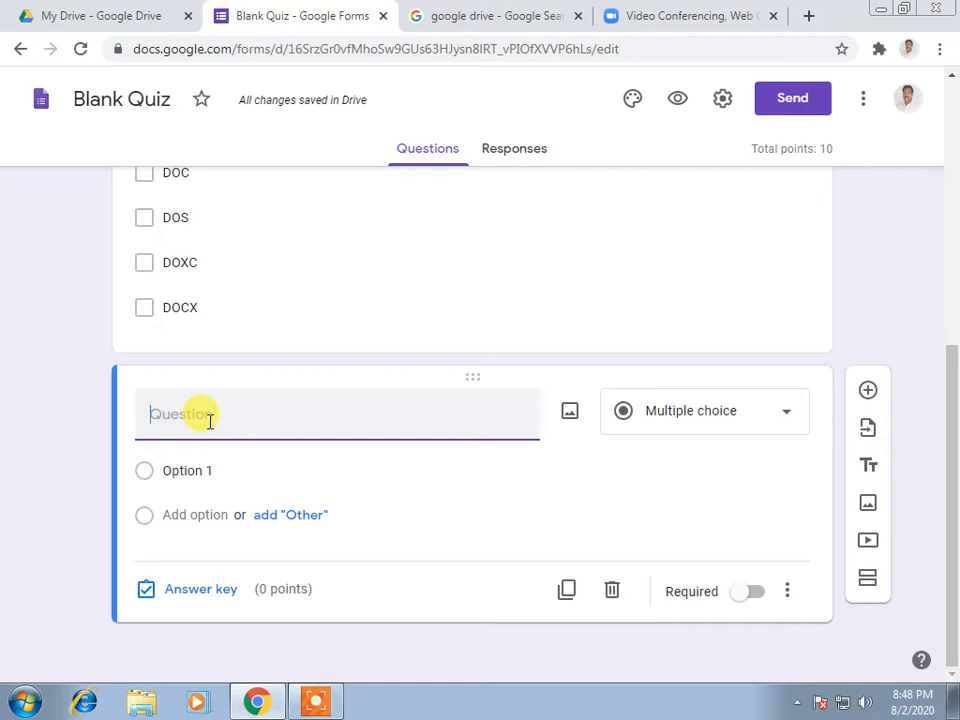
pyautogui.write('HOW ')
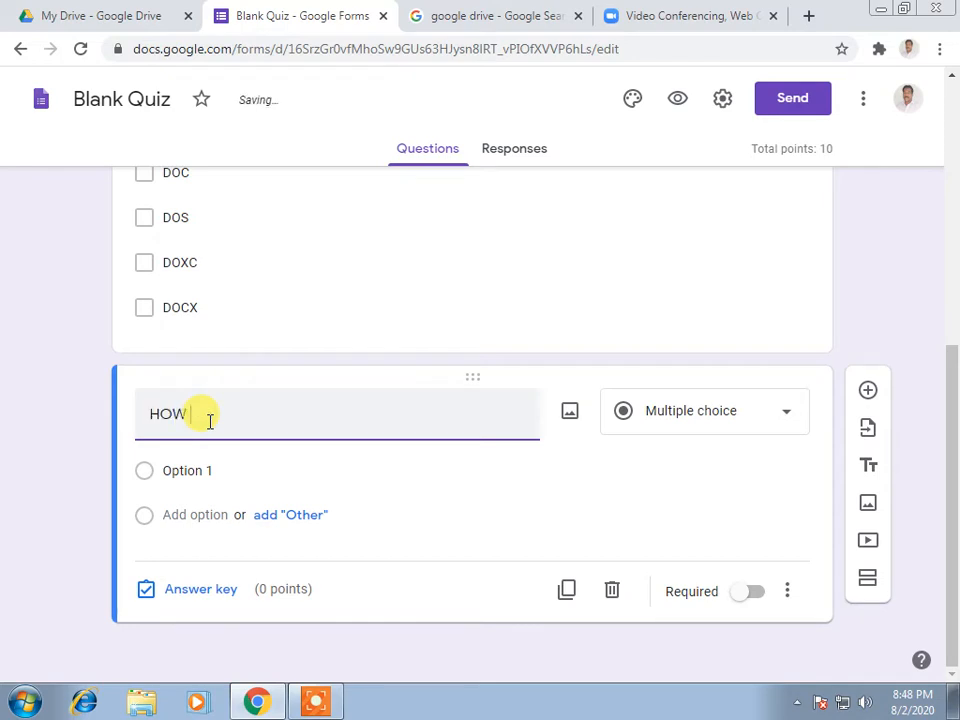
pyautogui.write('MANY MA')
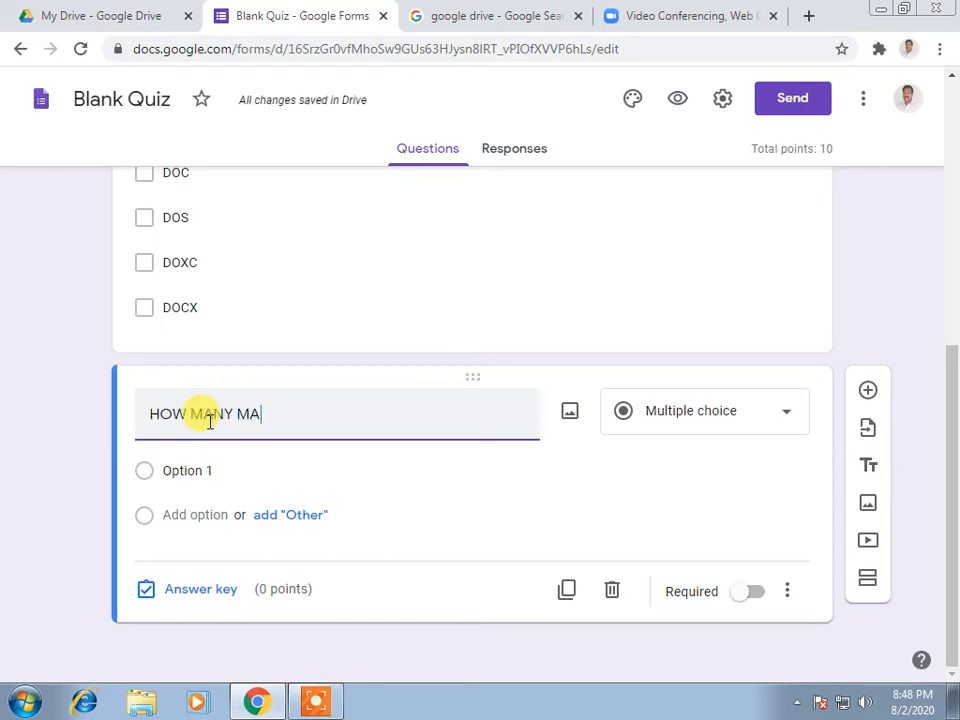
pyautogui.write('RGIN WE HAVE IN MSWORD?')
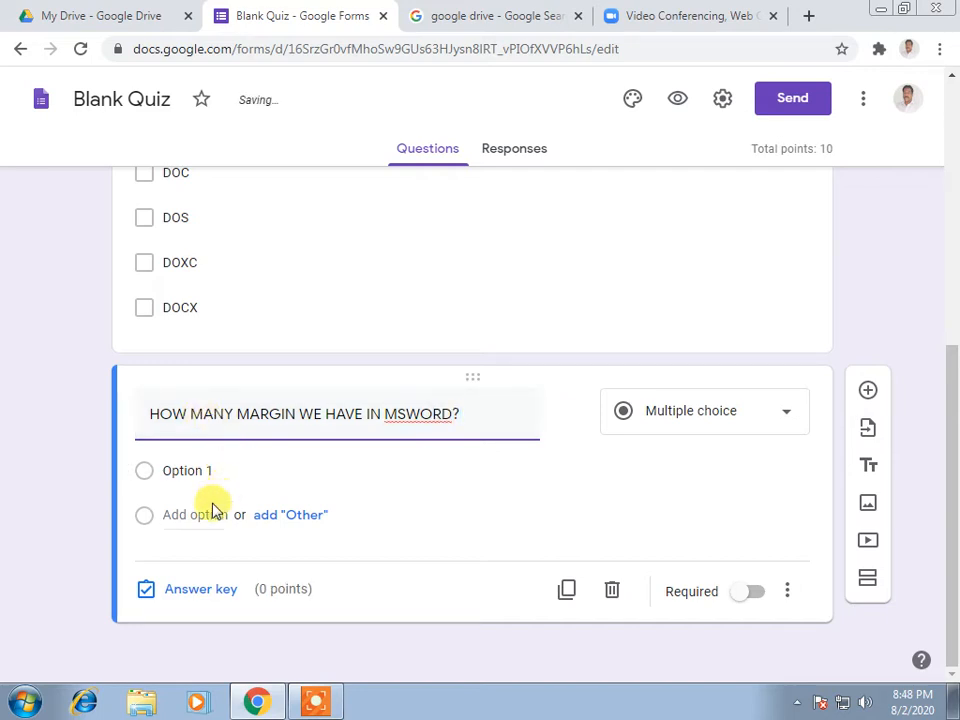
pyautogui.click(186, 472)
pyautogui.click(186, 471)
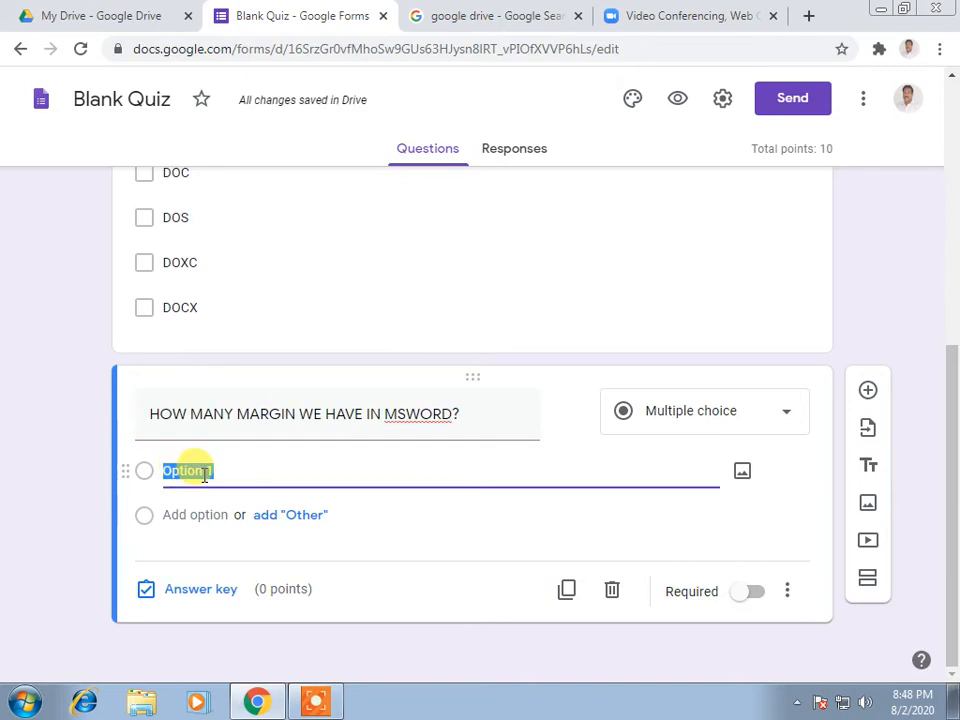
pyautogui.write('2')
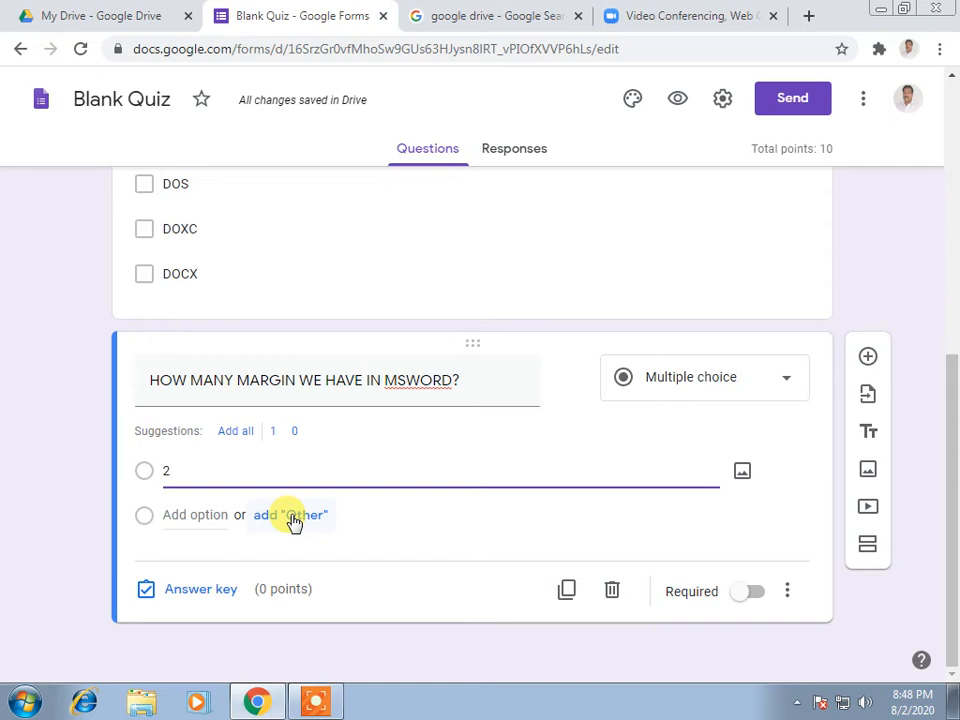
# - Add the options "4", "6" and "8" to the margin question, removing the surplus "Other" choice and unnamed fifth option
pyautogui.click(293, 516)
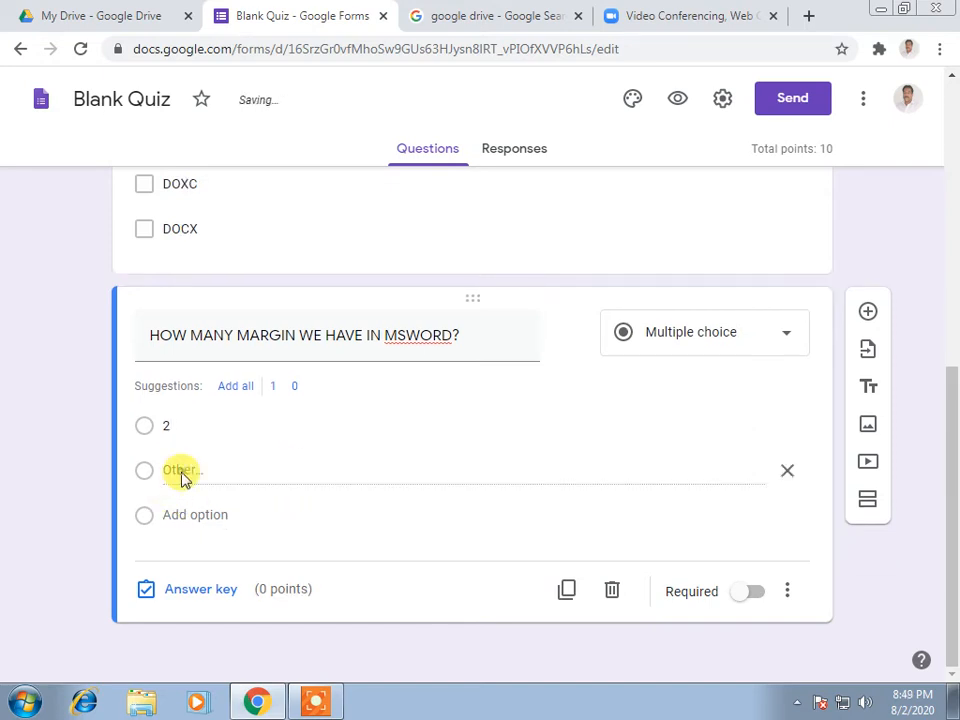
pyautogui.click(167, 514)
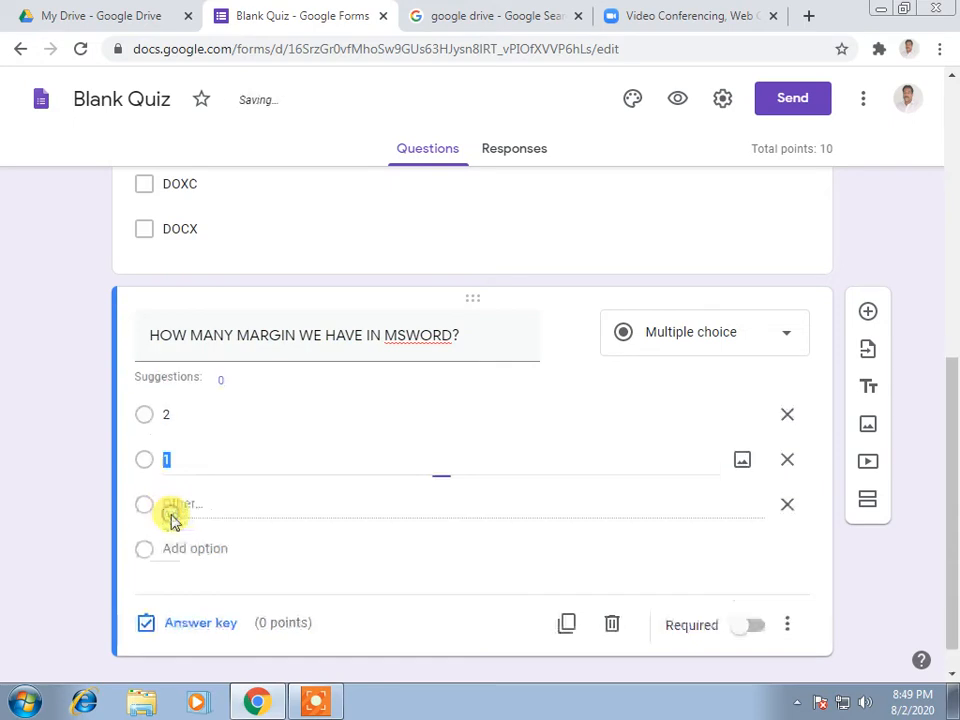
pyautogui.write('4')
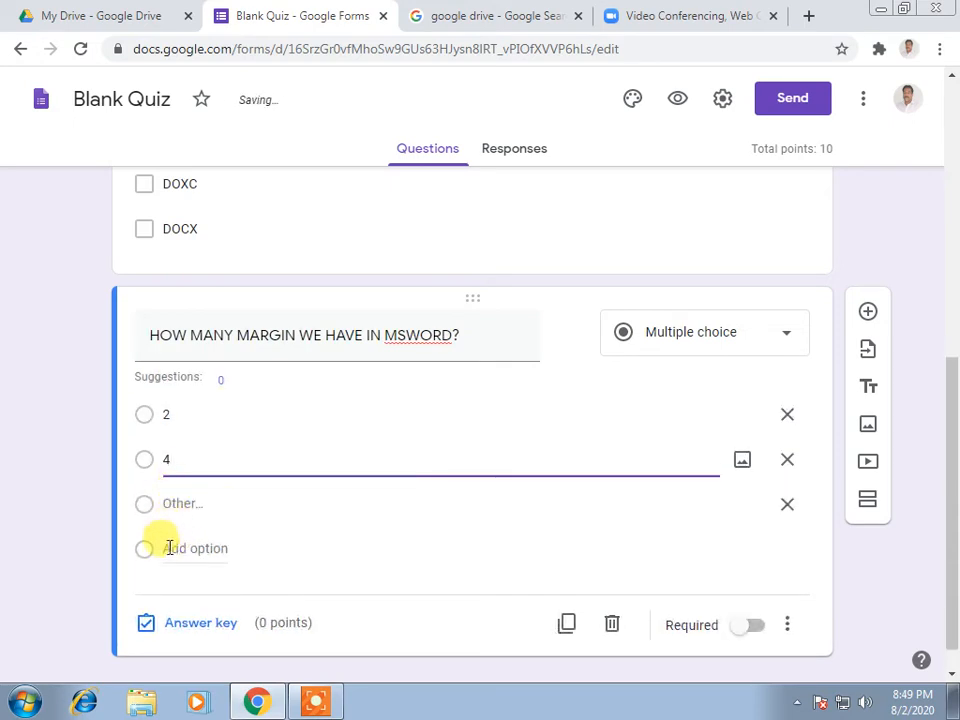
pyautogui.click(183, 577)
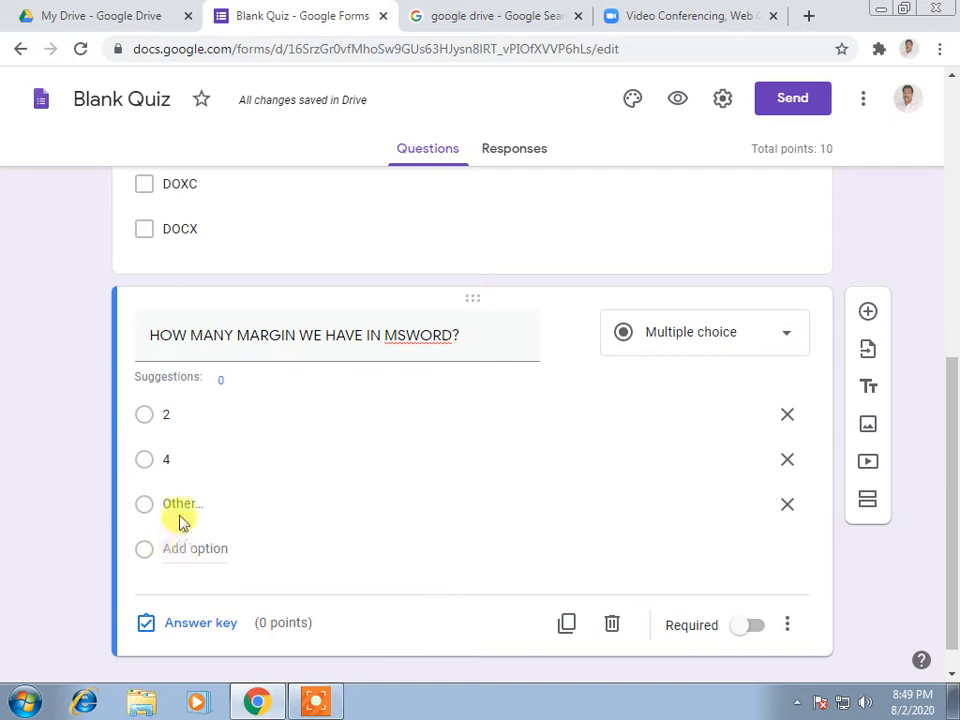
pyautogui.click(181, 549)
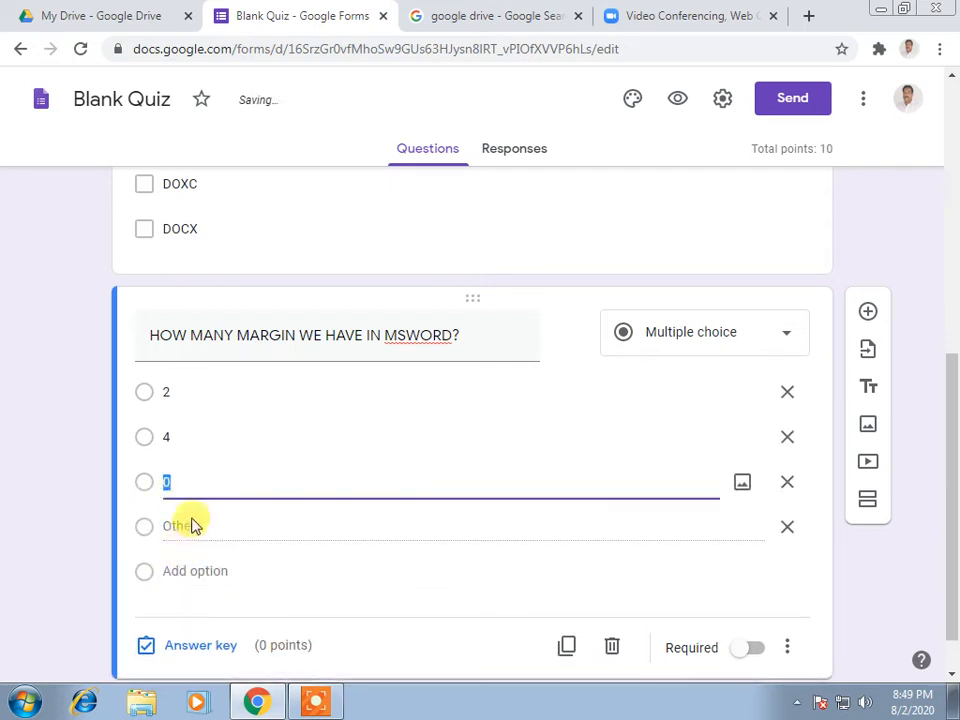
pyautogui.write('6')
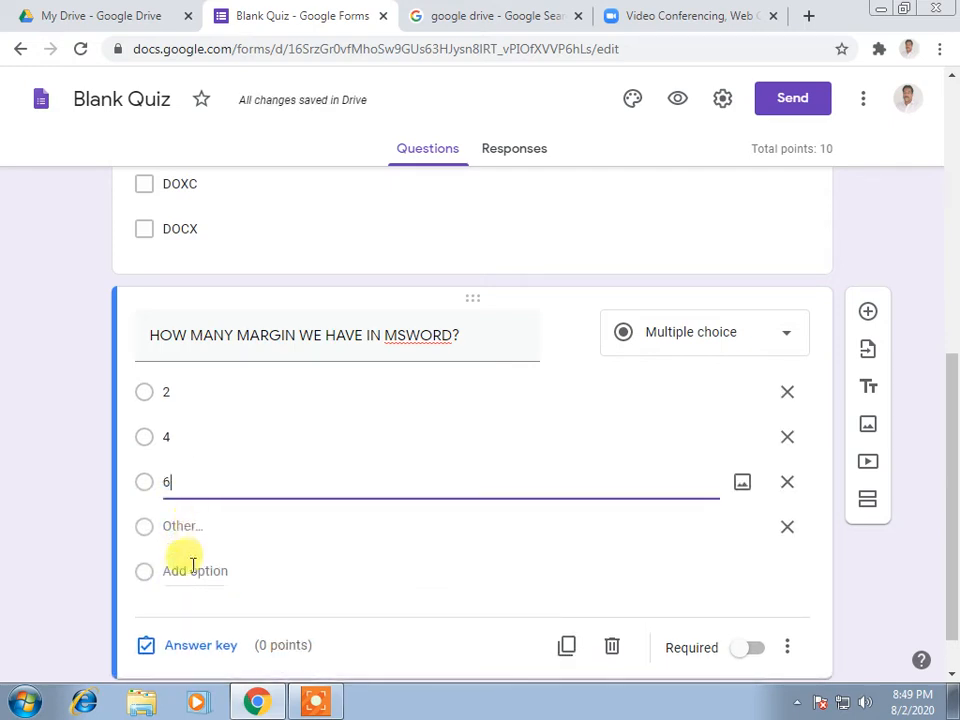
pyautogui.click(188, 570)
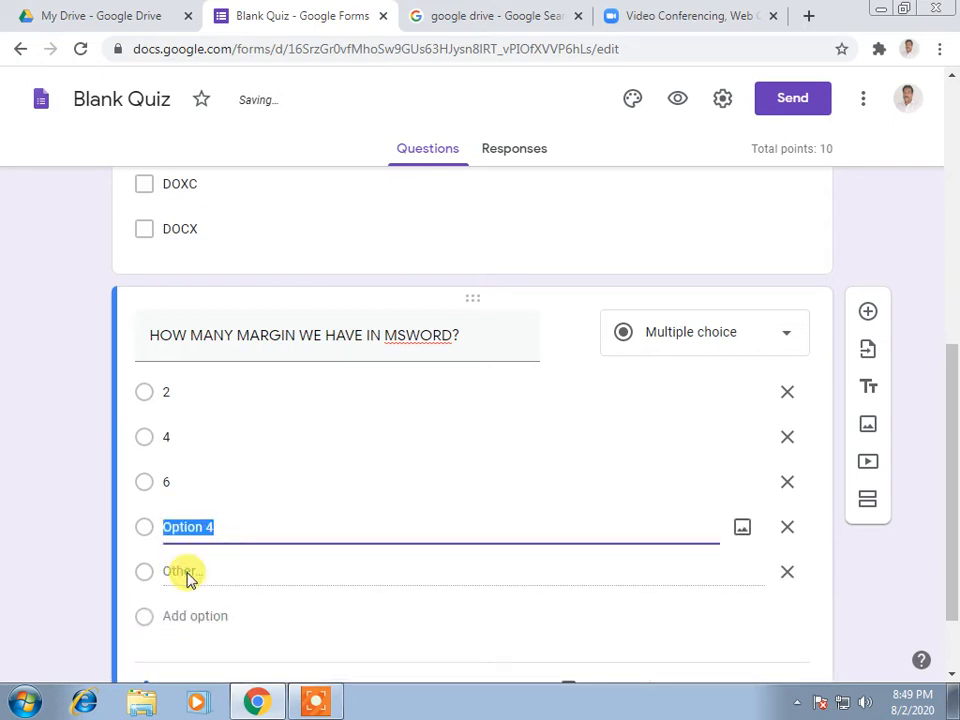
pyautogui.write('8')
pyautogui.click(185, 618)
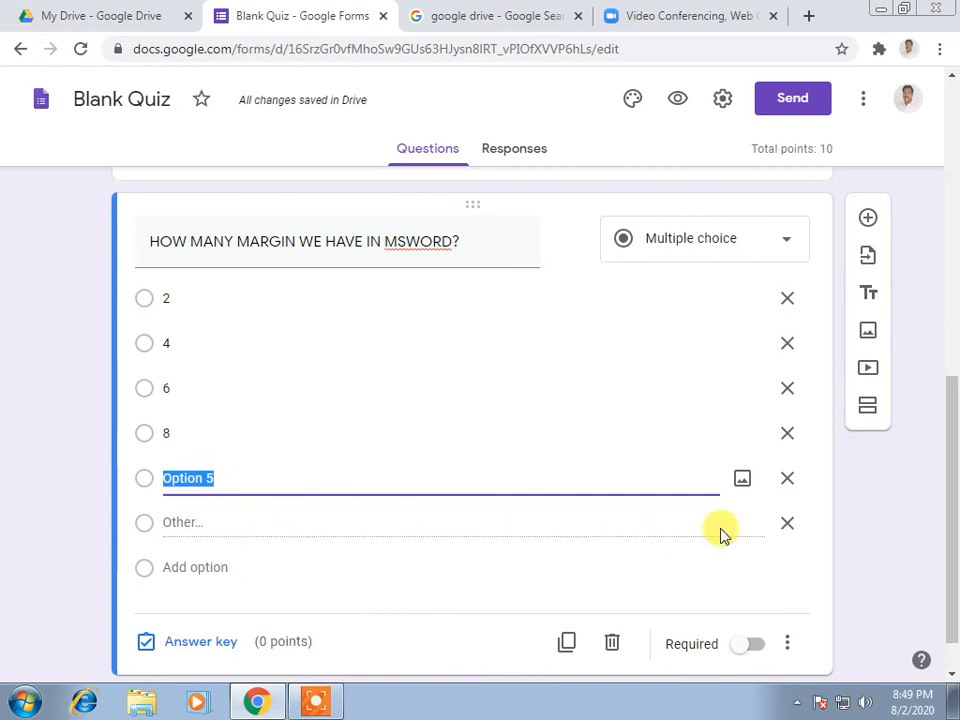
pyautogui.click(786, 524)
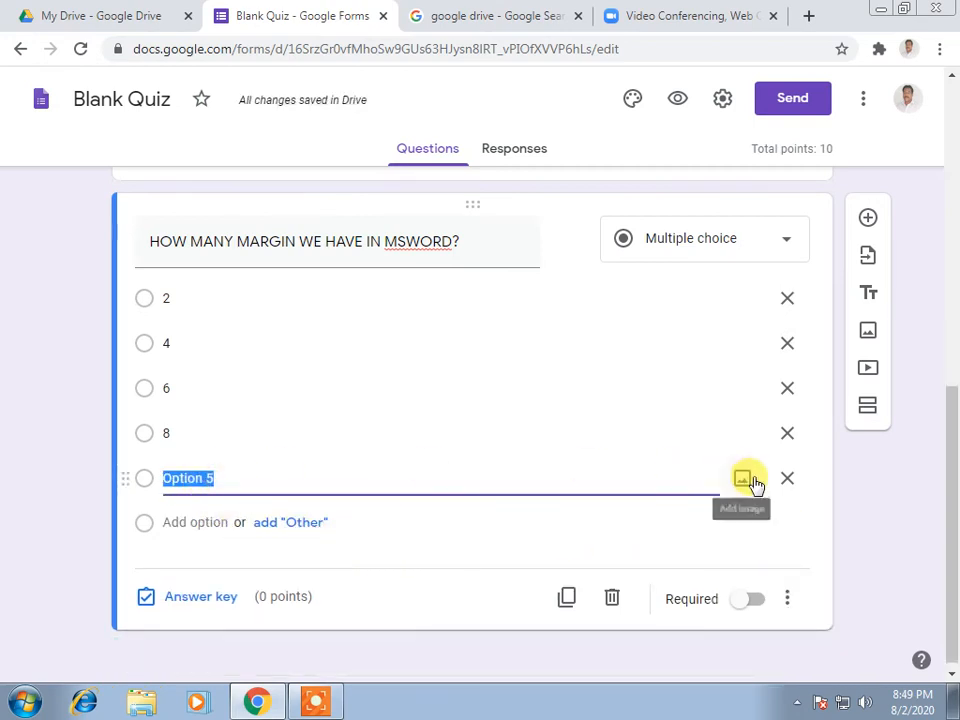
pyautogui.click(787, 479)
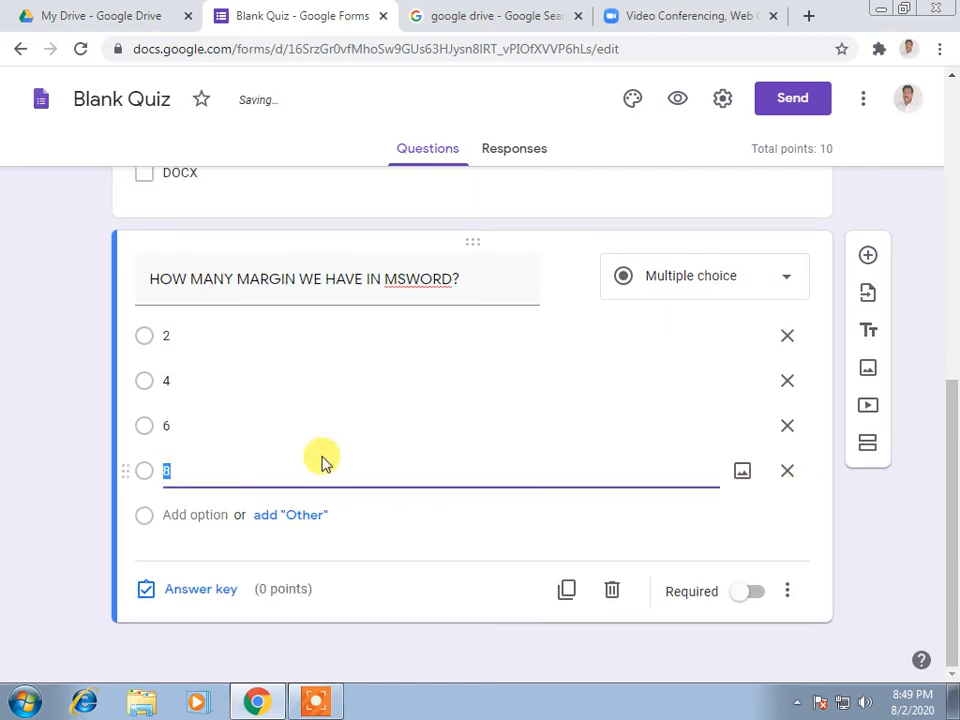
# - Mark 8 as the margin question's correct answer worth 10 points, and switch its Required setting on and back off
pyautogui.click(184, 598)
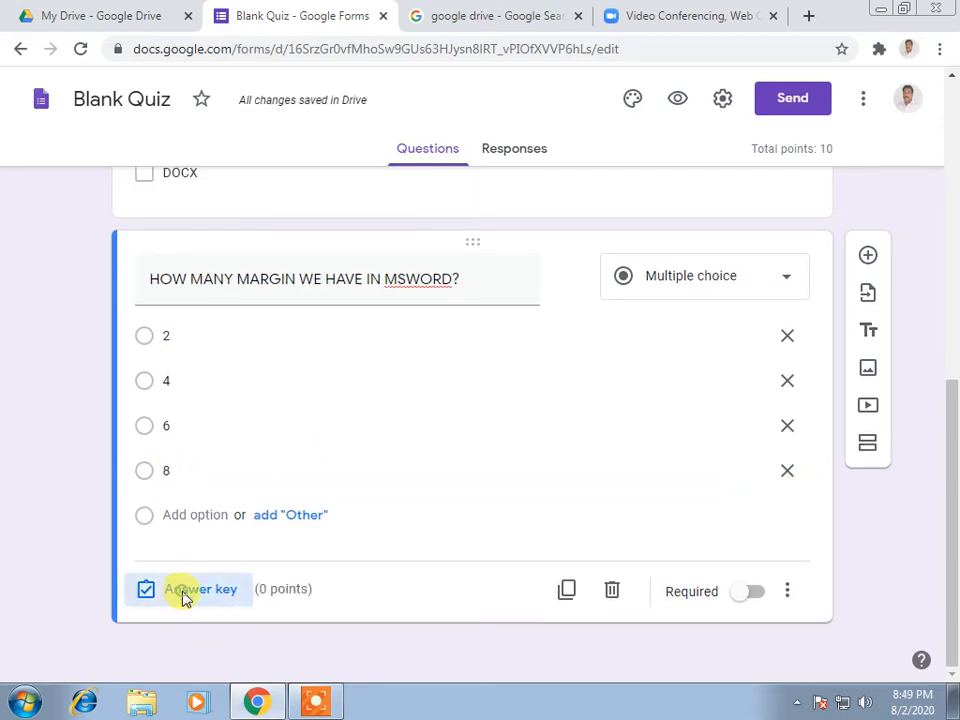
pyautogui.click(155, 503)
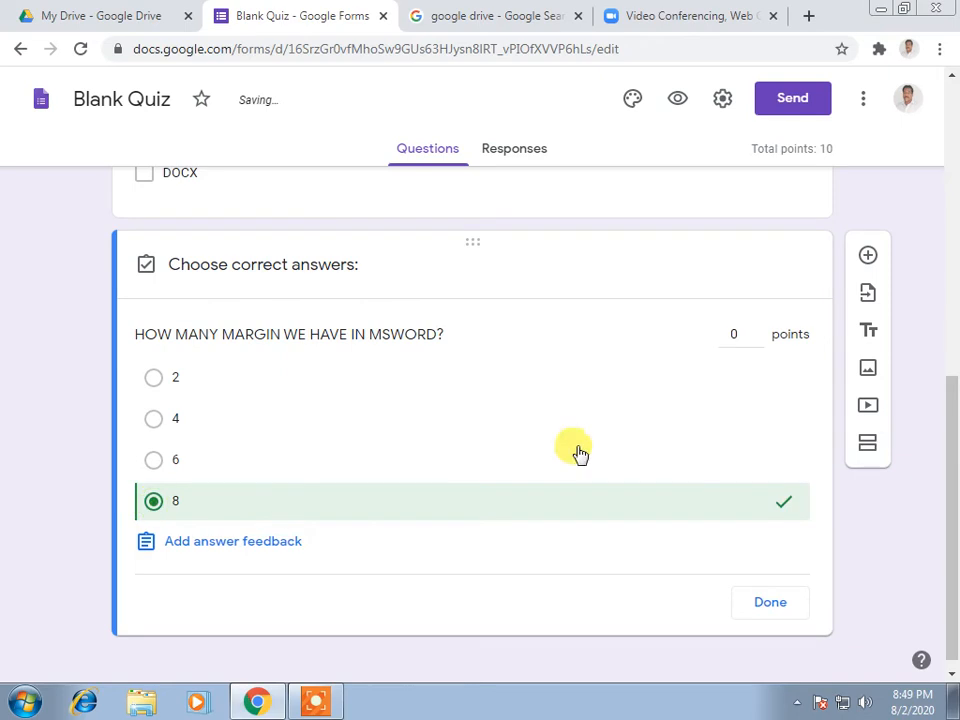
pyautogui.click(729, 334)
pyautogui.write('10')
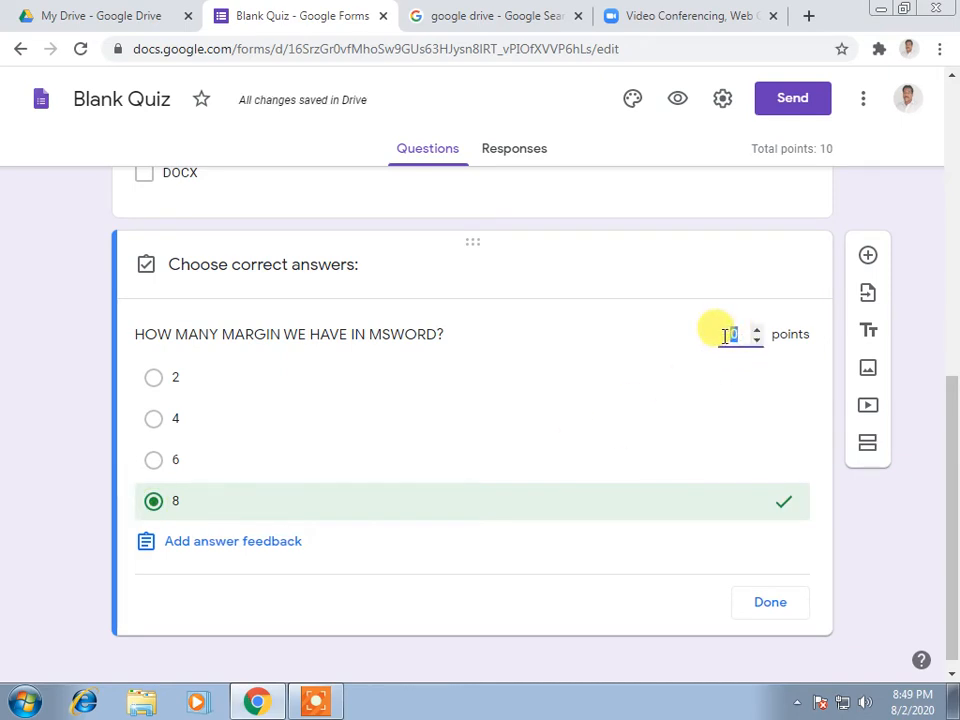
pyautogui.click(768, 600)
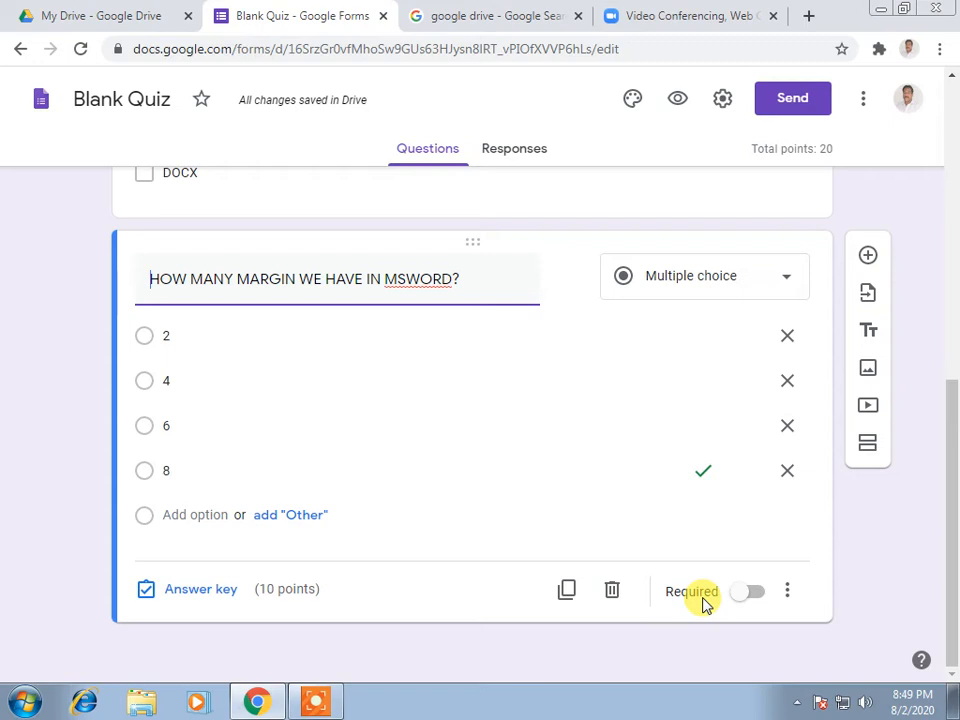
pyautogui.click(756, 594)
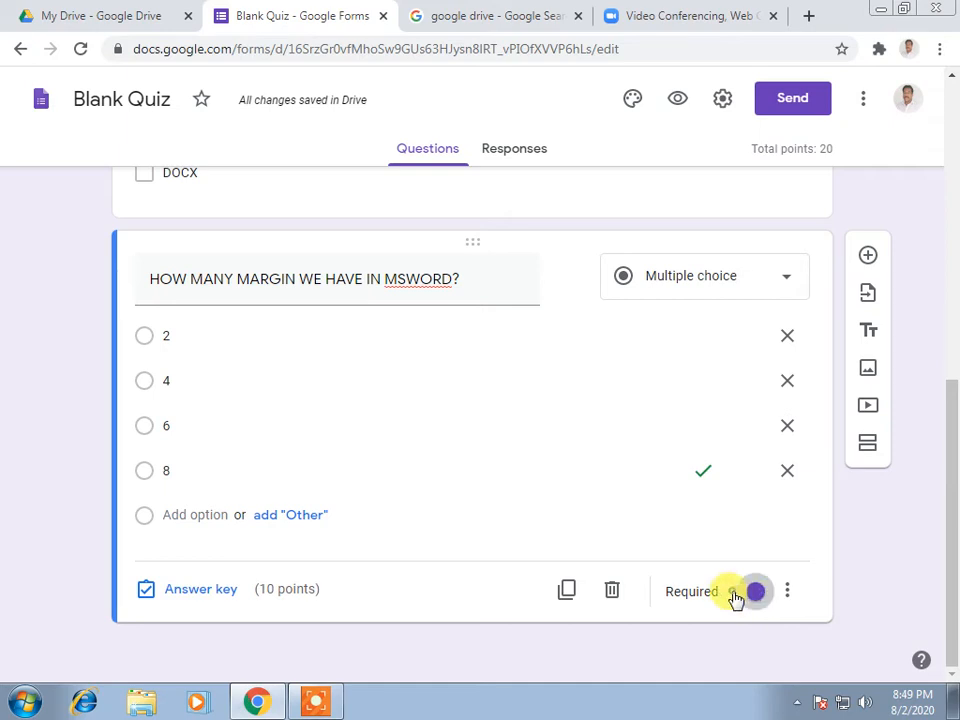
pyautogui.click(736, 593)
# - Make the STUDENT NAME and ROLL NO questions required
pyautogui.scroll(10, 670, 497)
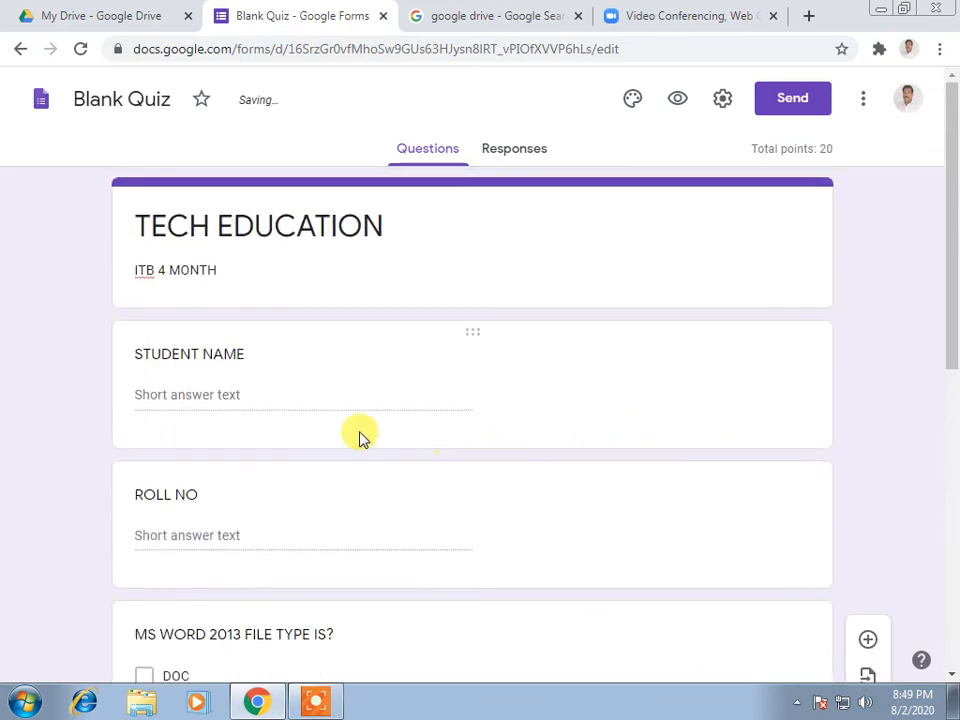
pyautogui.click(336, 392)
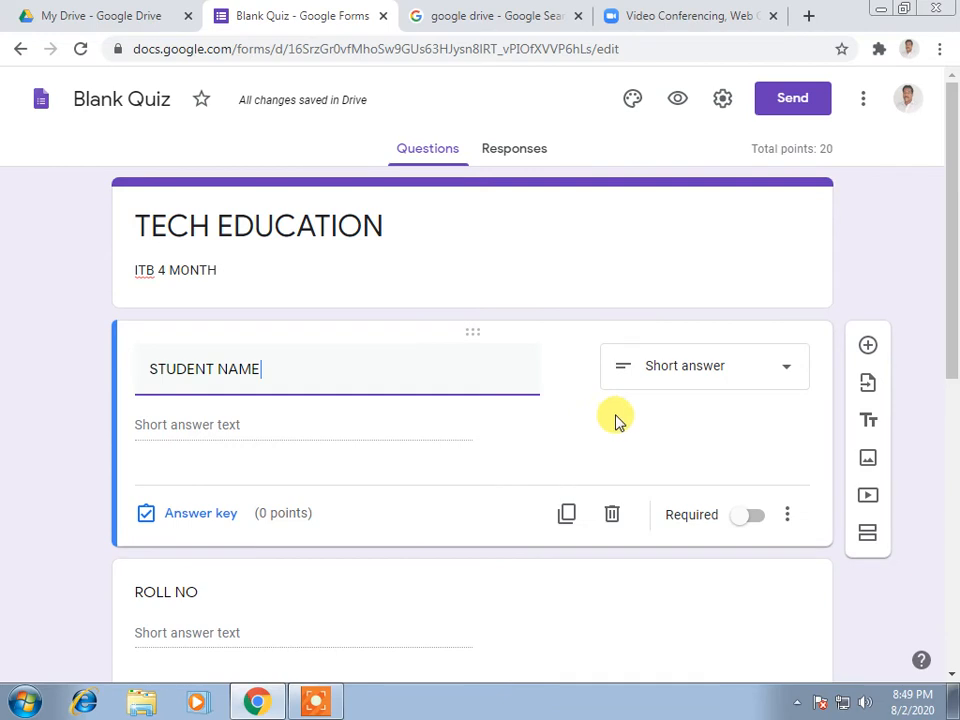
pyautogui.click(757, 524)
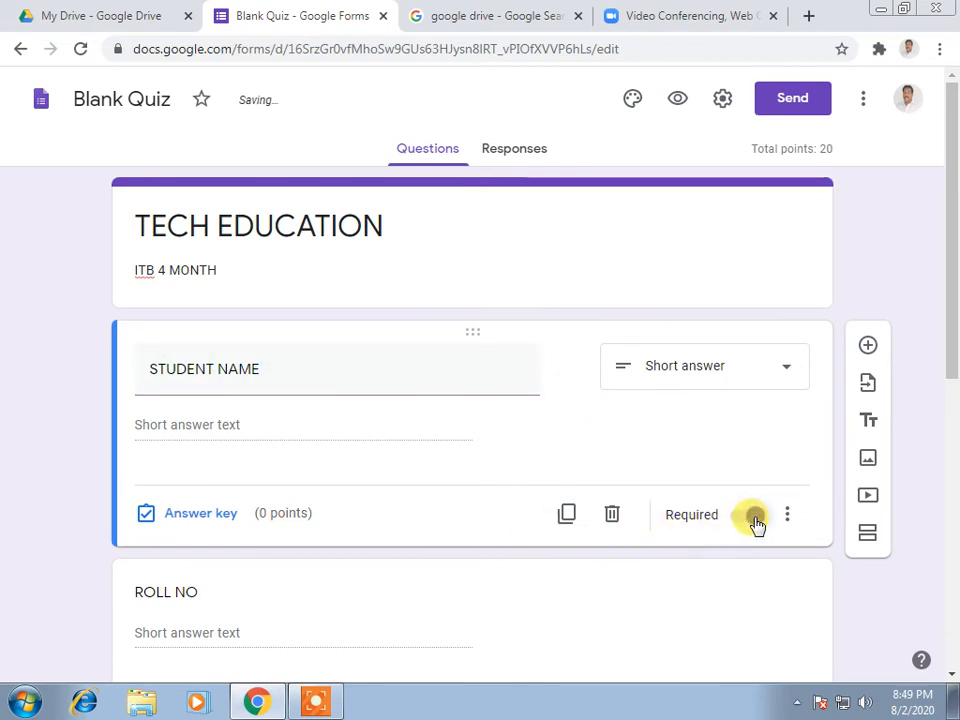
pyautogui.scroll(-2, 640, 526)
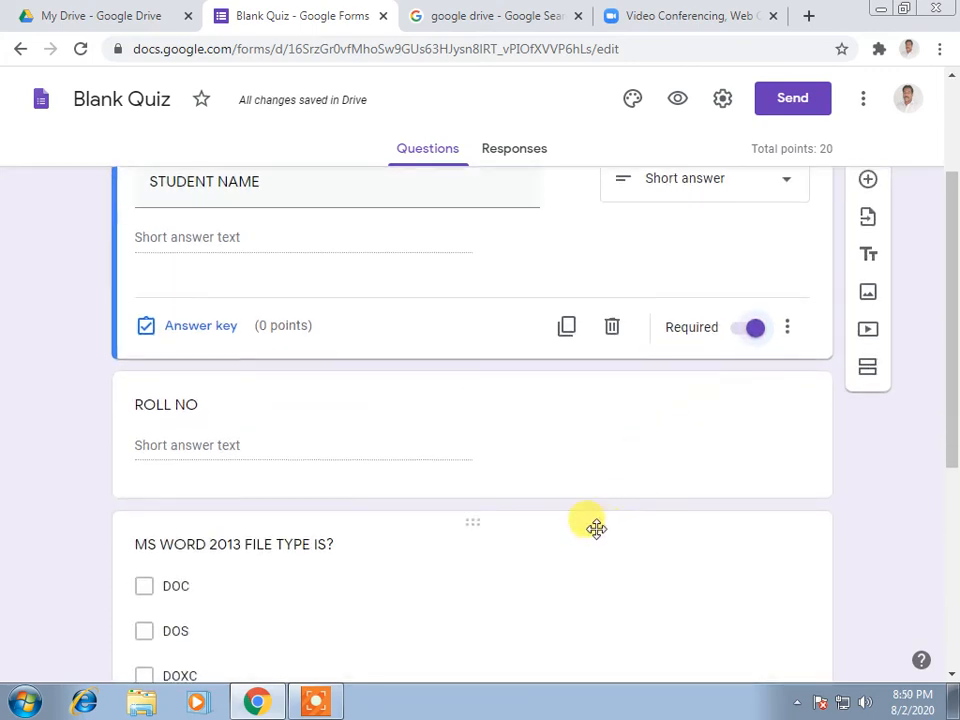
pyautogui.click(357, 445)
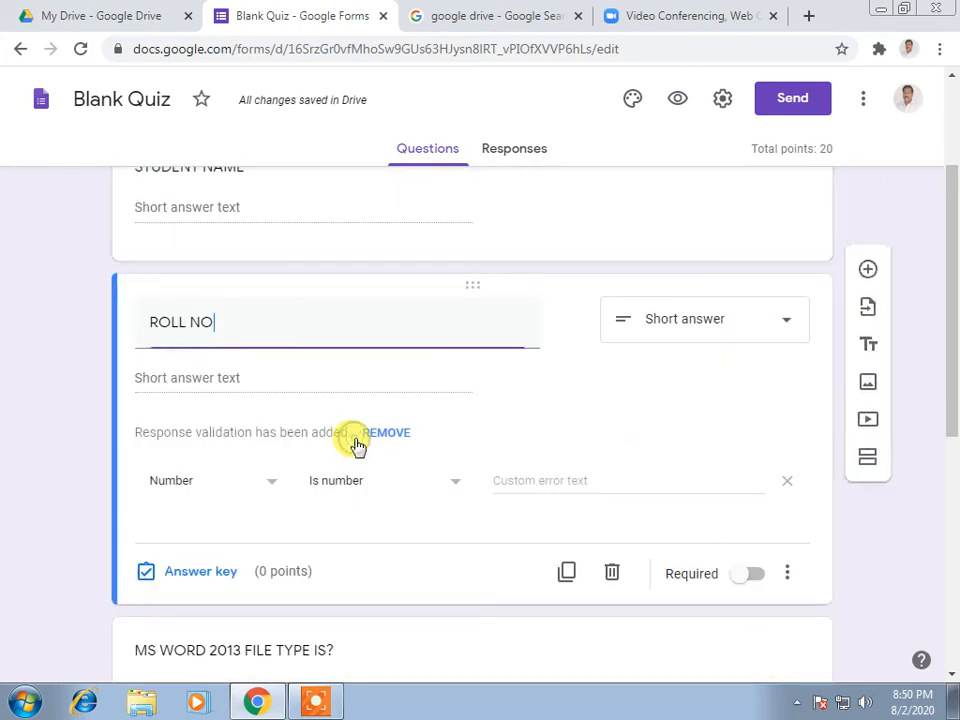
pyautogui.click(753, 583)
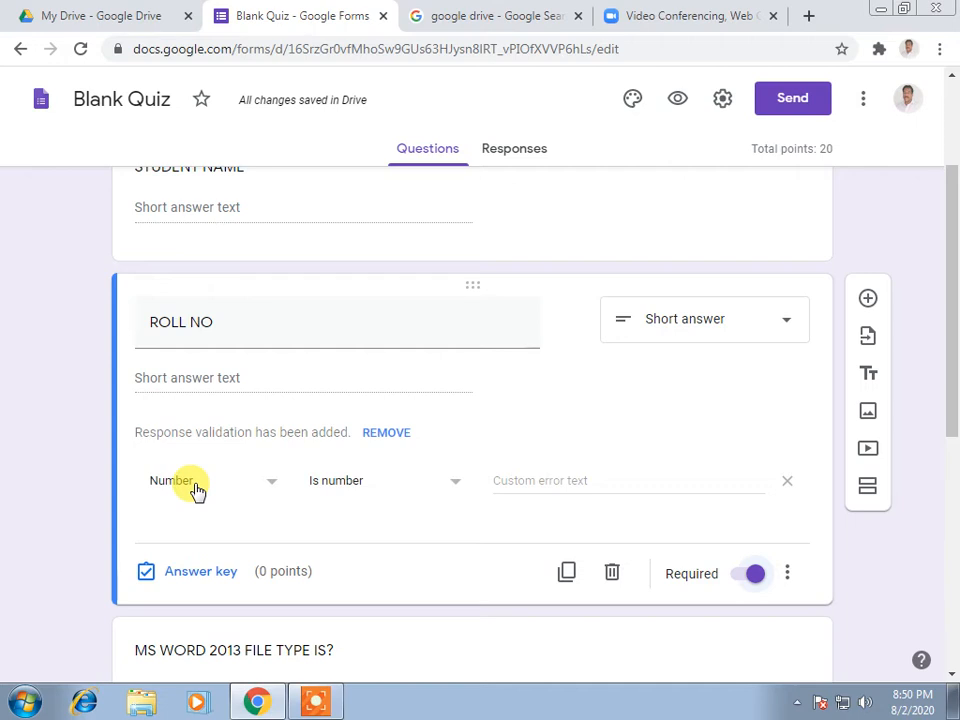
# - Try Length as the ROLL NO question's response validation type and look at its character-count conditions
pyautogui.click(276, 491)
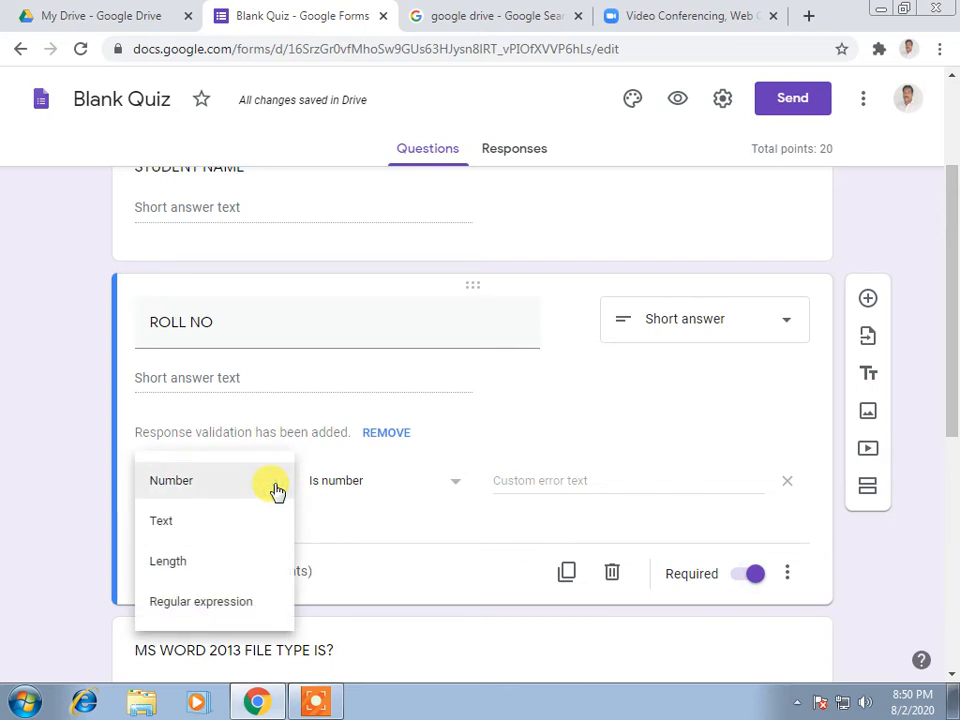
pyautogui.click(181, 487)
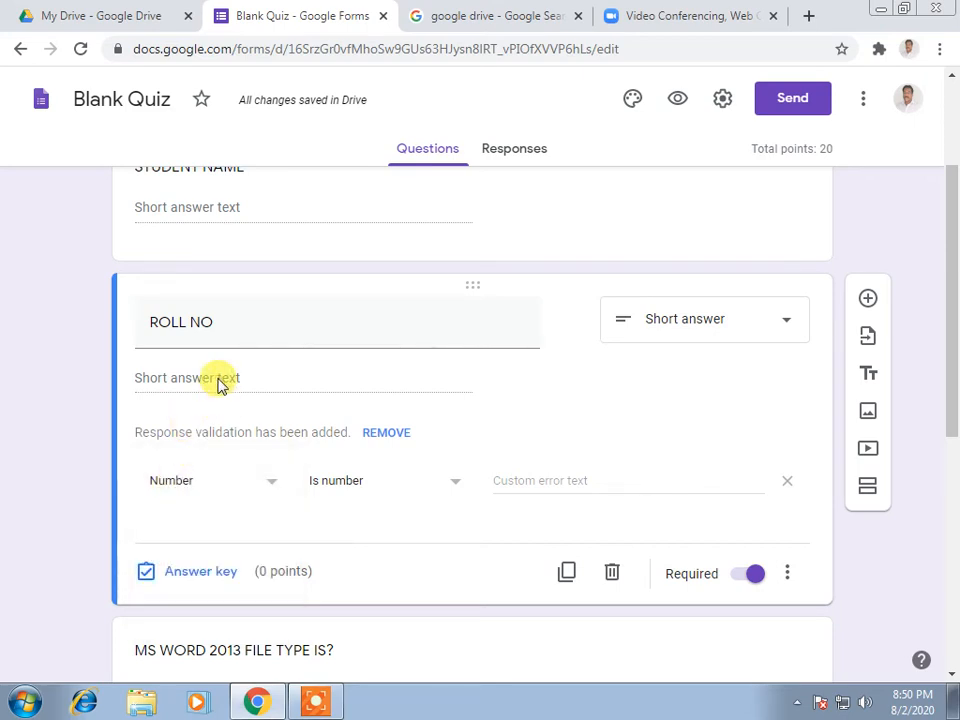
pyautogui.click(270, 487)
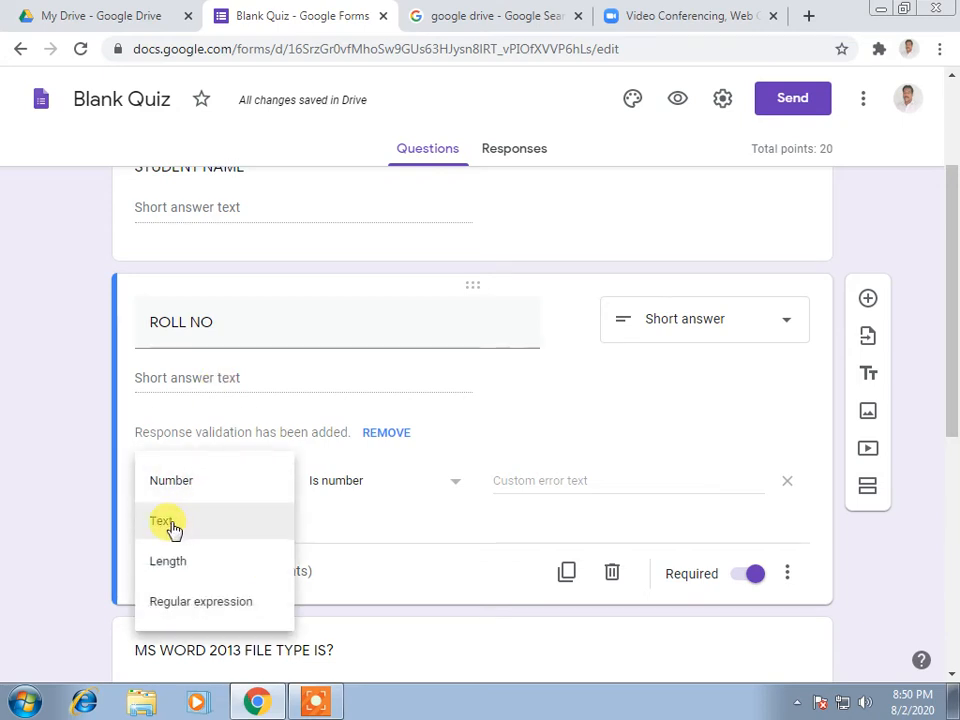
pyautogui.click(170, 561)
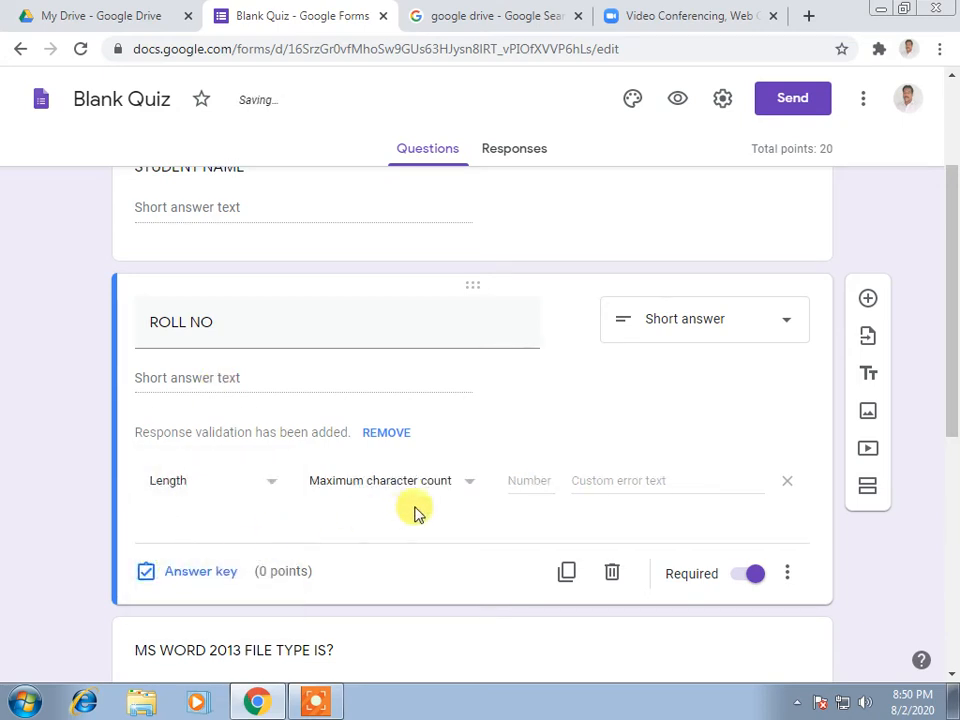
pyautogui.click(468, 486)
pyautogui.click(468, 486)
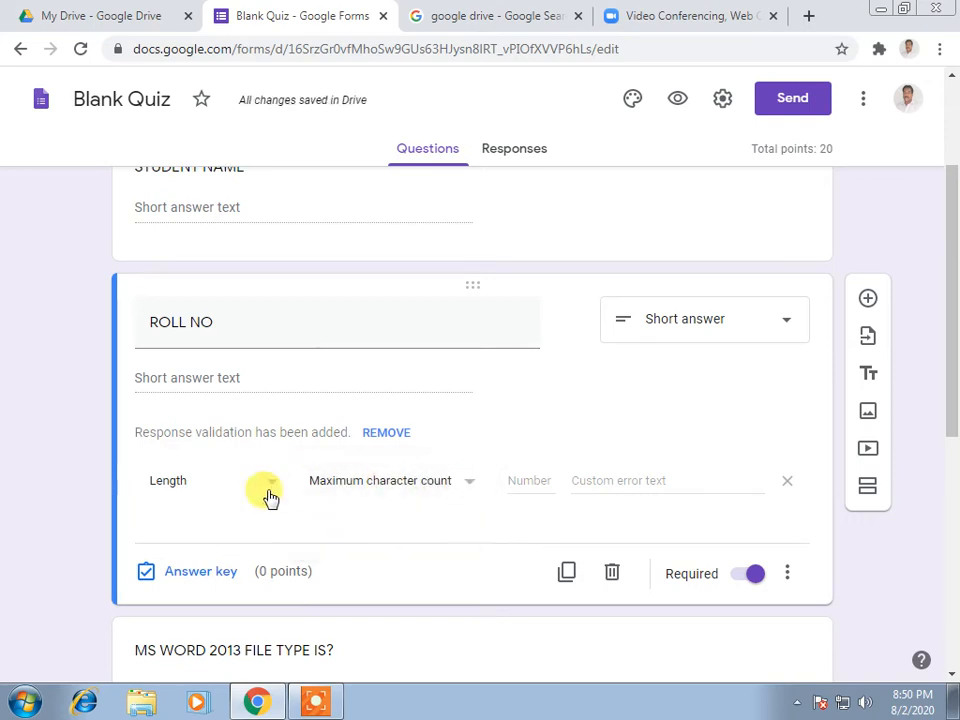
# - Set the ROLL NO question's response validation to Number with the Greater than condition
pyautogui.click(271, 486)
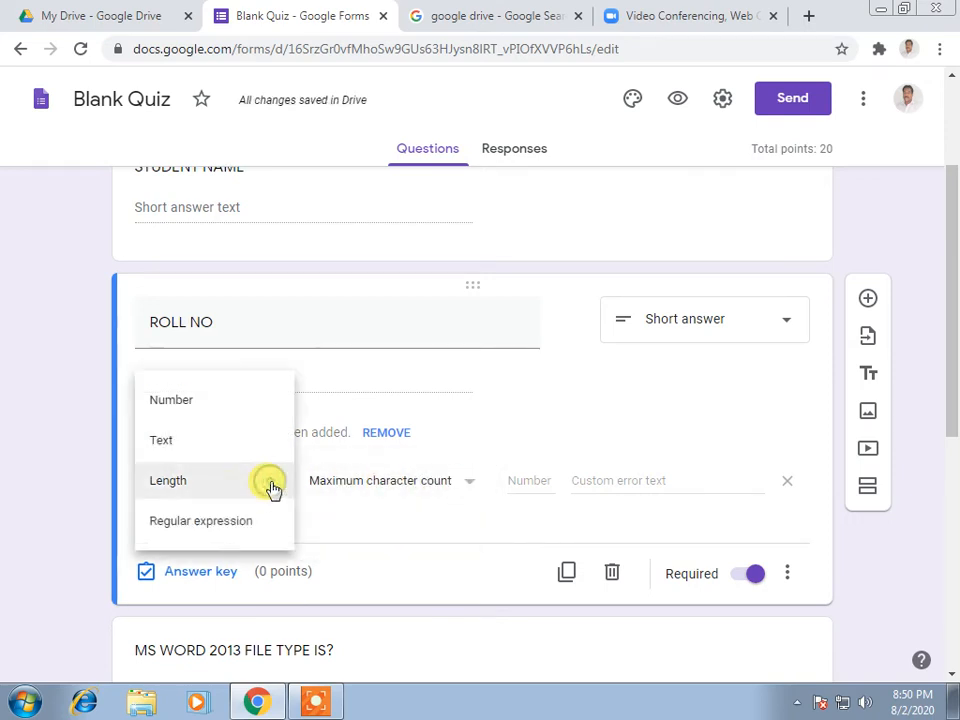
pyautogui.click(171, 401)
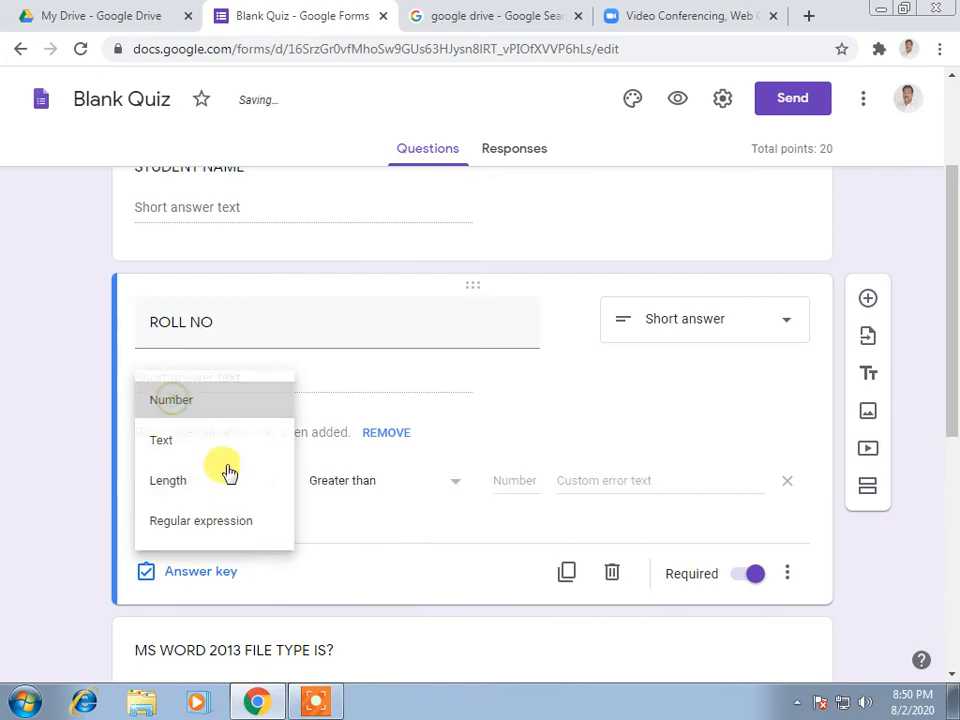
pyautogui.click(455, 488)
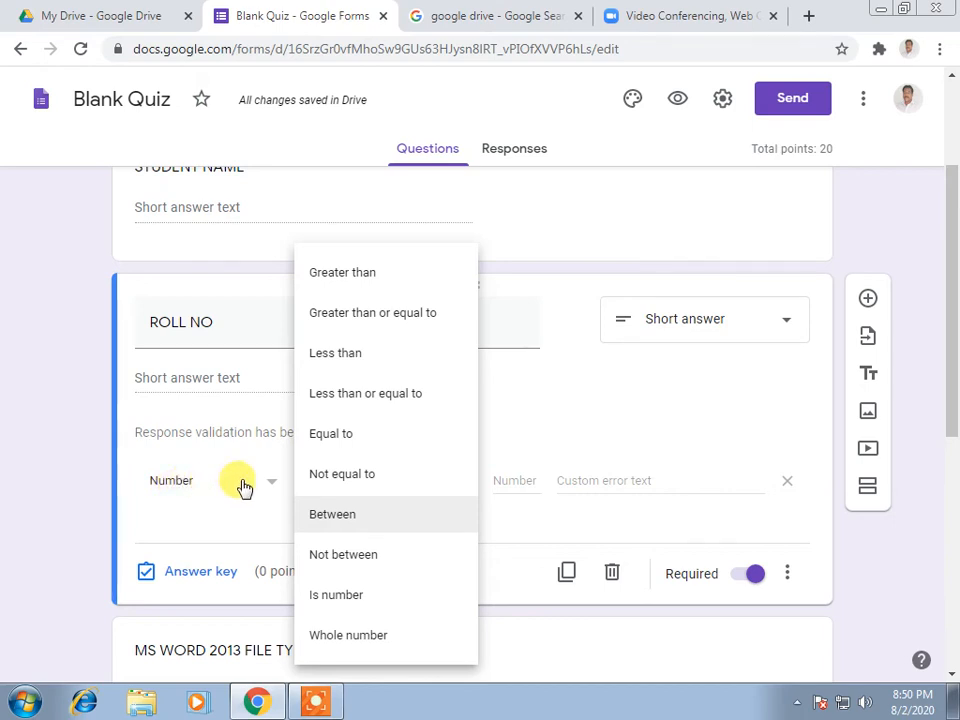
pyautogui.click(647, 390)
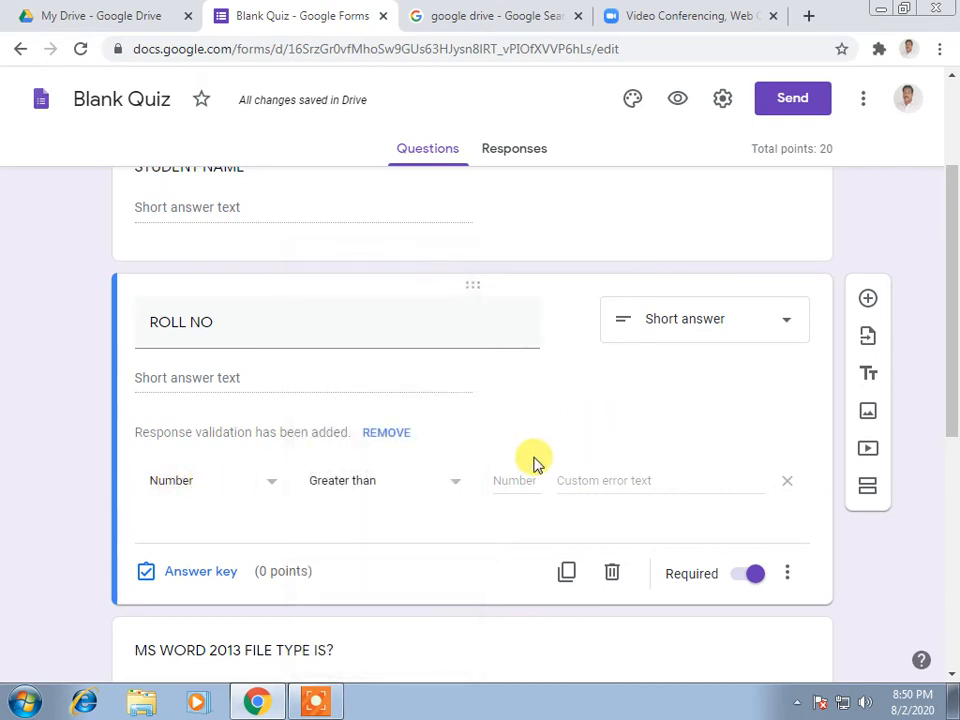
# - Create a new spreadsheet named "Blank Quiz (Responses)" as the destination for the quiz's responses, and close it
pyautogui.scroll(-4, 343, 568)
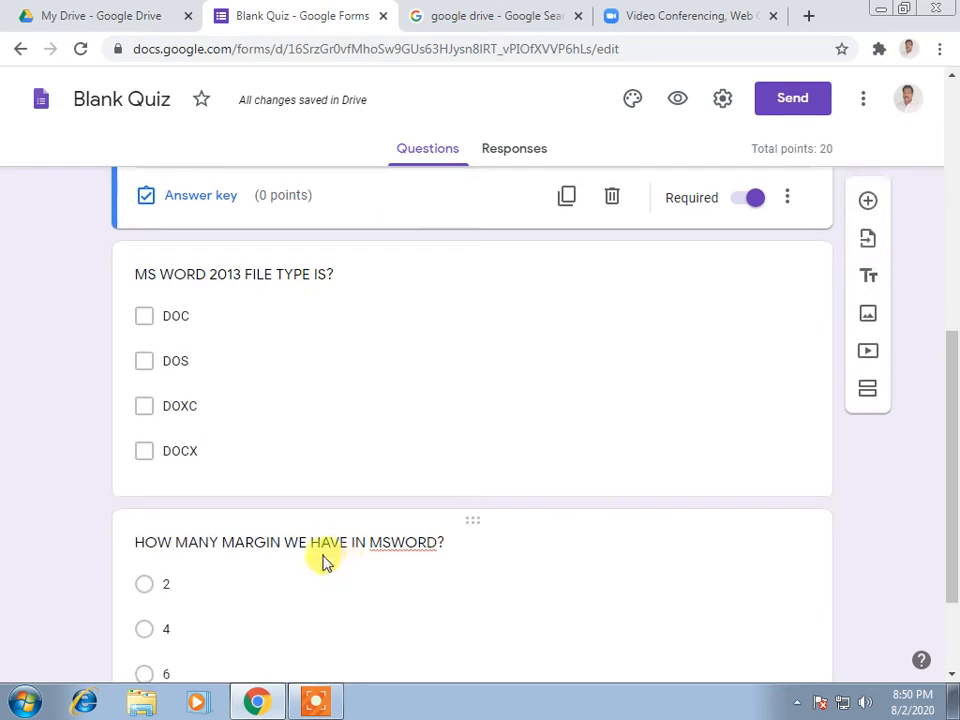
pyautogui.scroll(-2, 322, 562)
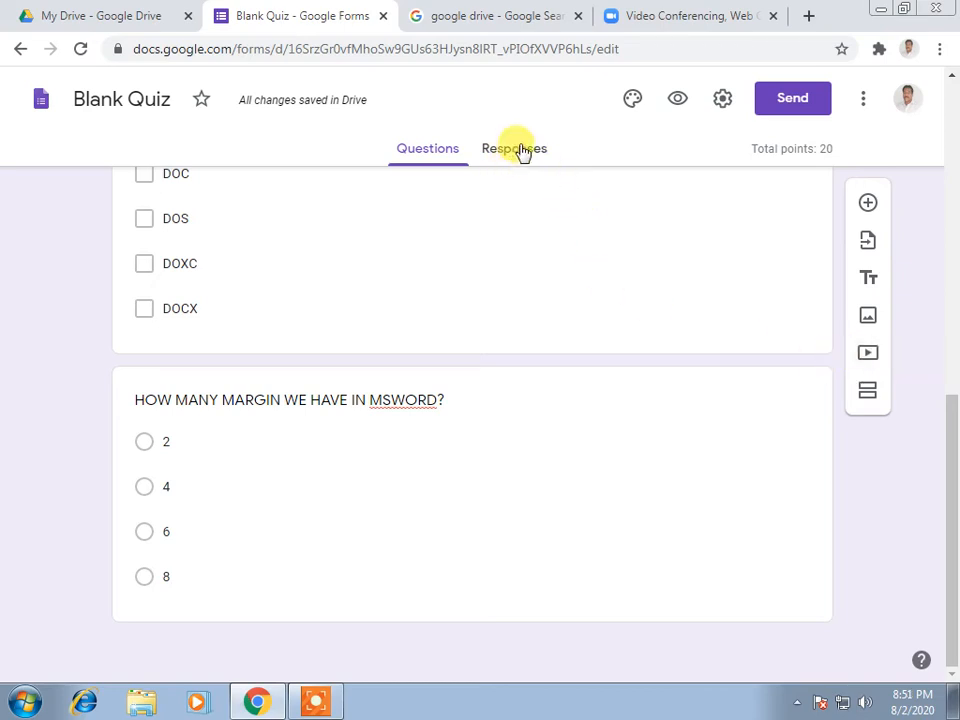
pyautogui.scroll(4, 486, 260)
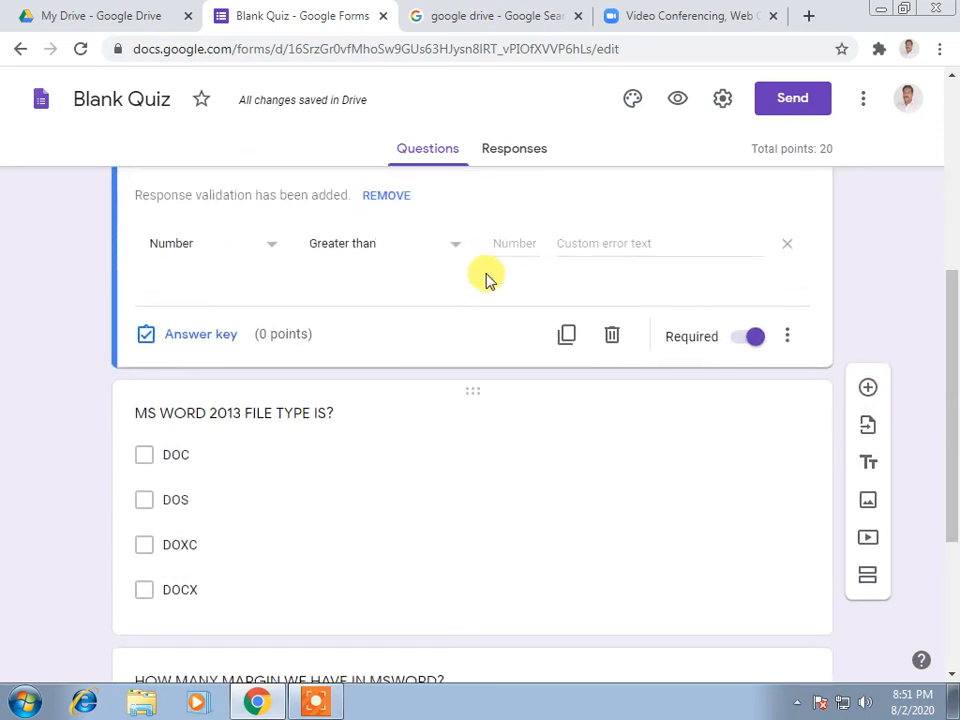
pyautogui.scroll(4, 486, 280)
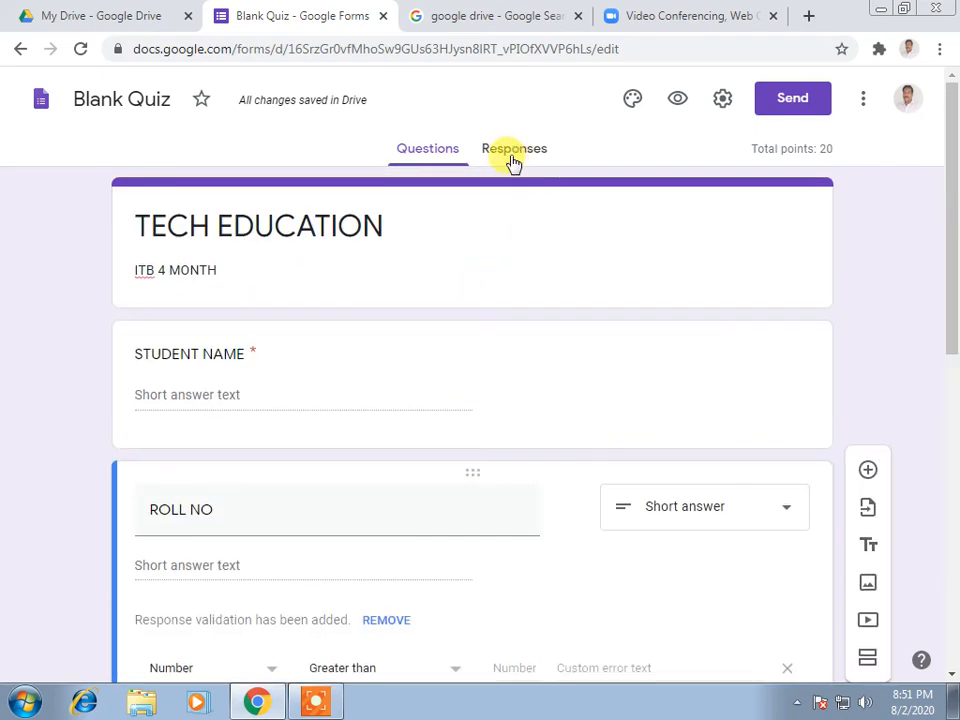
pyautogui.click(515, 155)
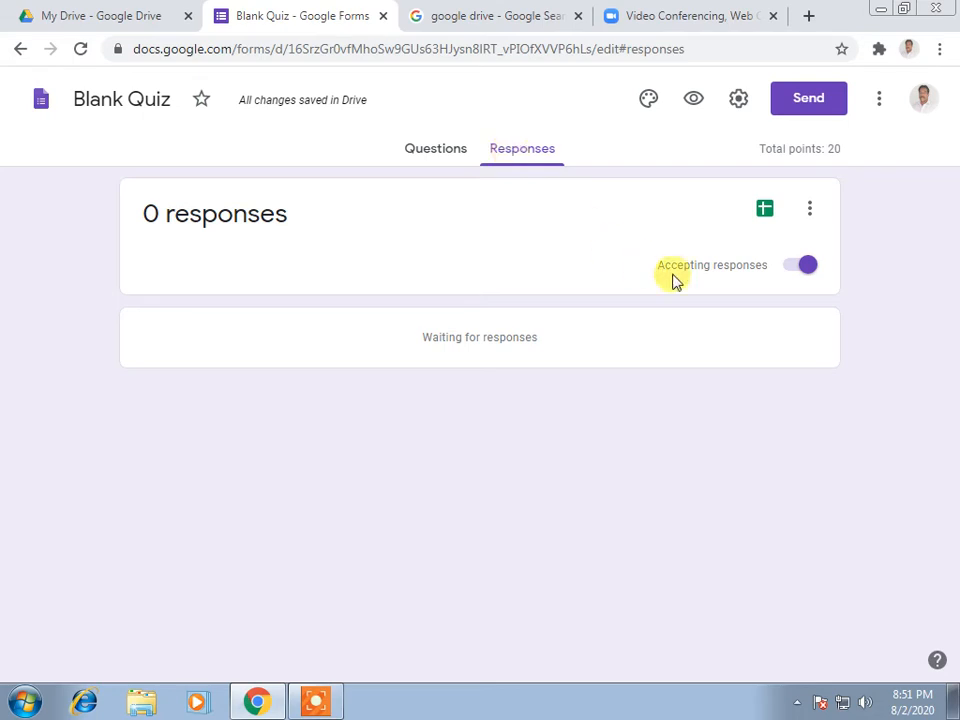
pyautogui.click(765, 212)
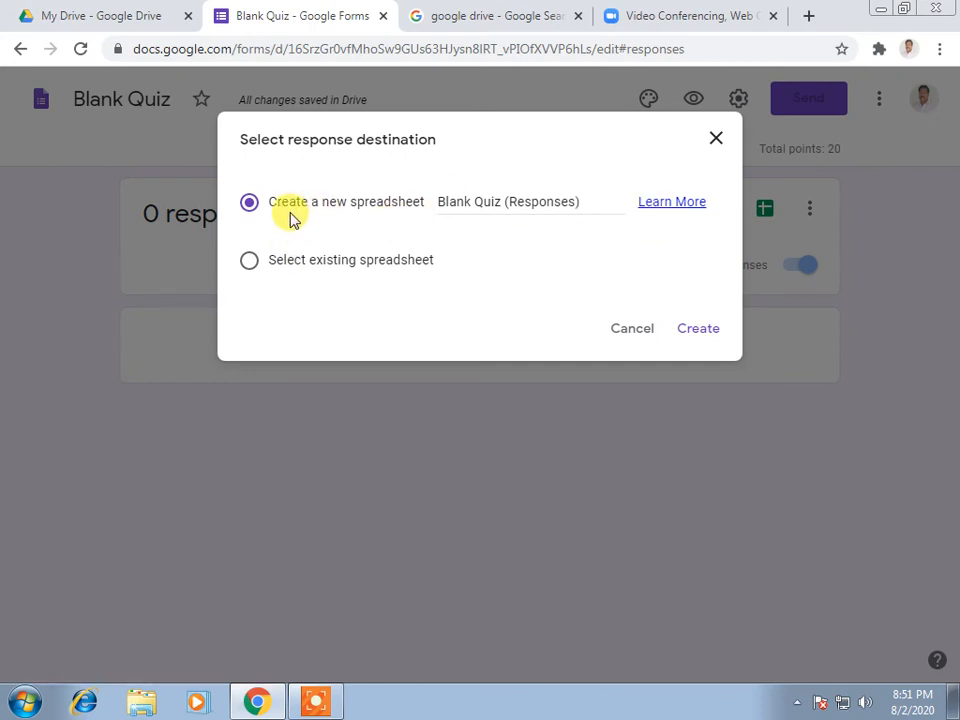
pyautogui.click(332, 270)
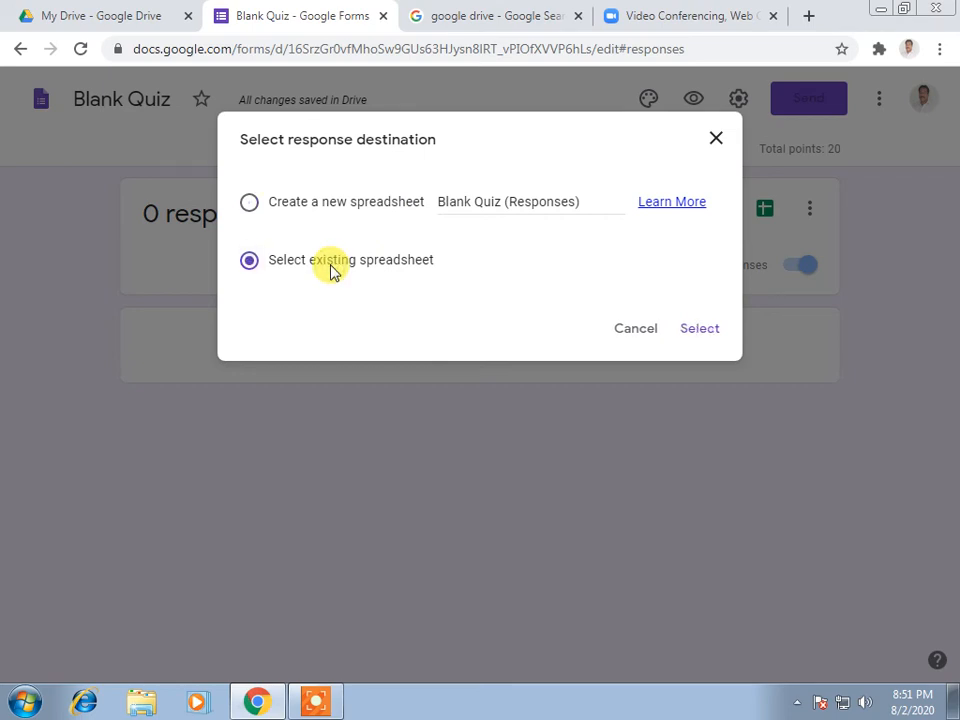
pyautogui.click(250, 204)
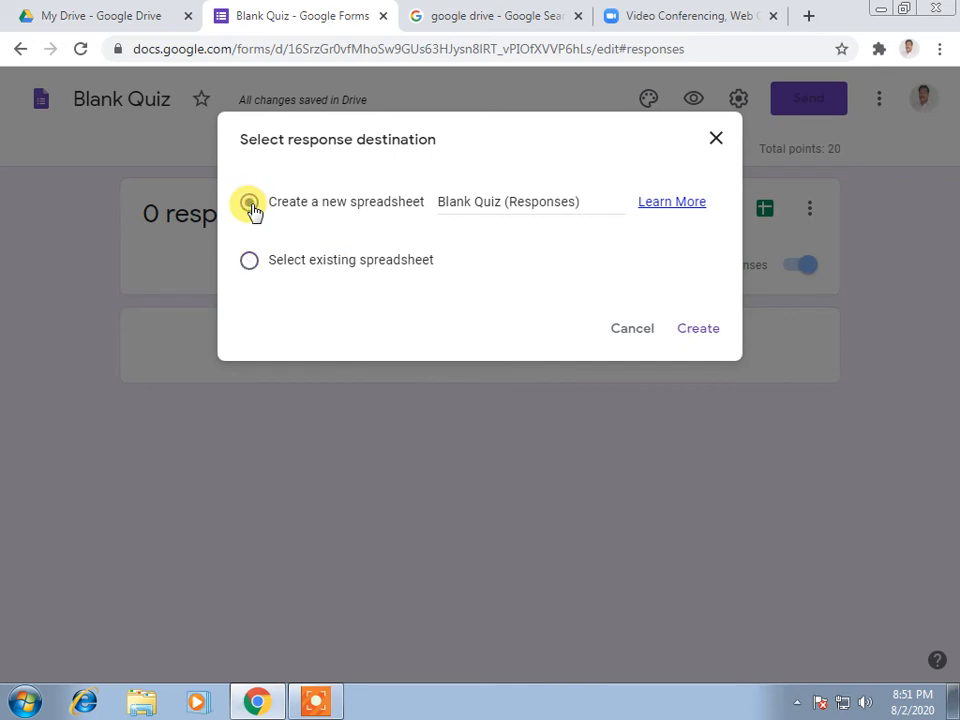
pyautogui.click(699, 330)
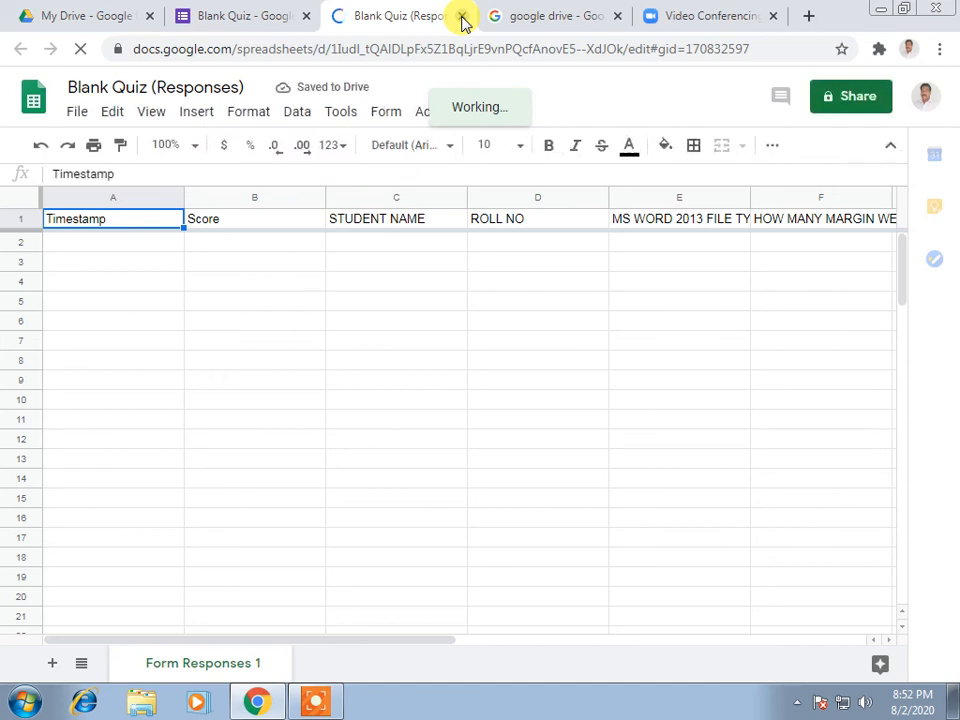
pyautogui.click(462, 17)
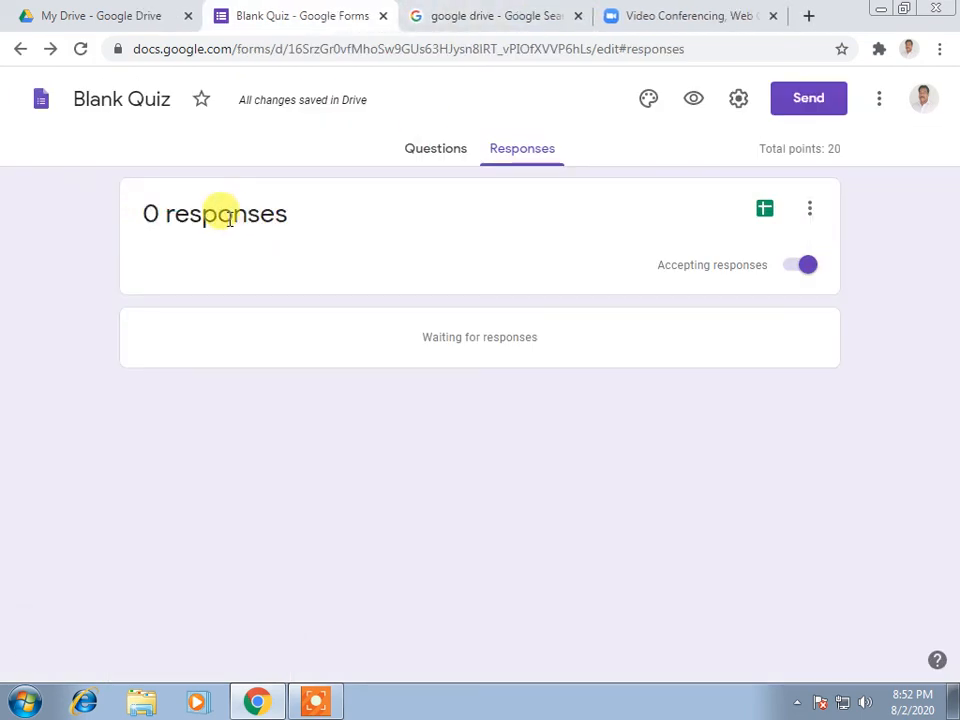
# - Copy the quiz's full, unshortened link from the form's sending options and return to the questions
pyautogui.click(435, 150)
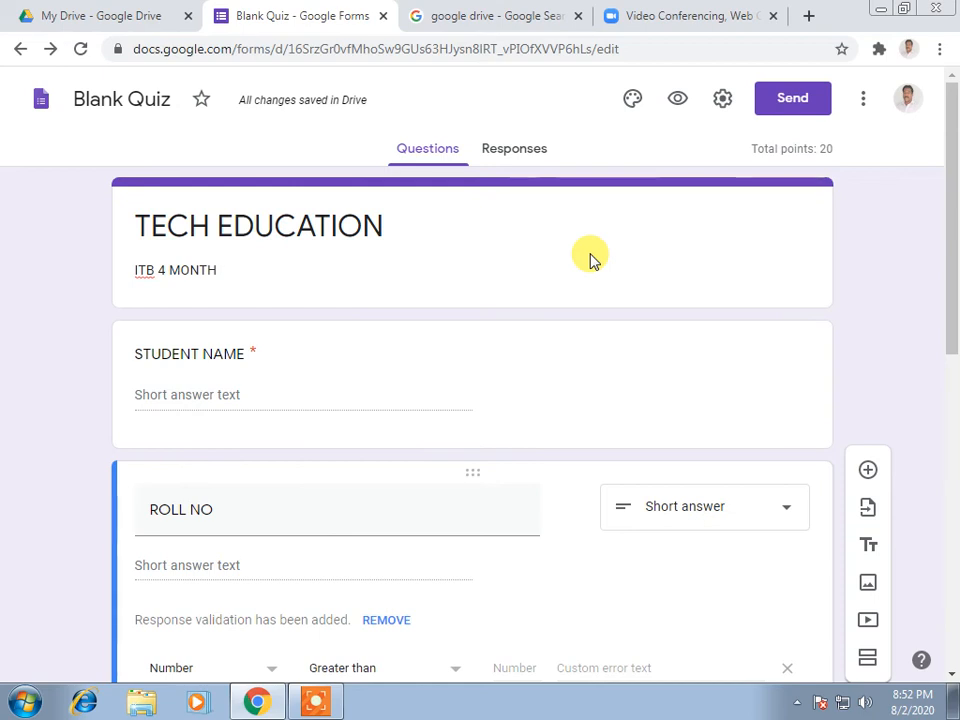
pyautogui.click(800, 102)
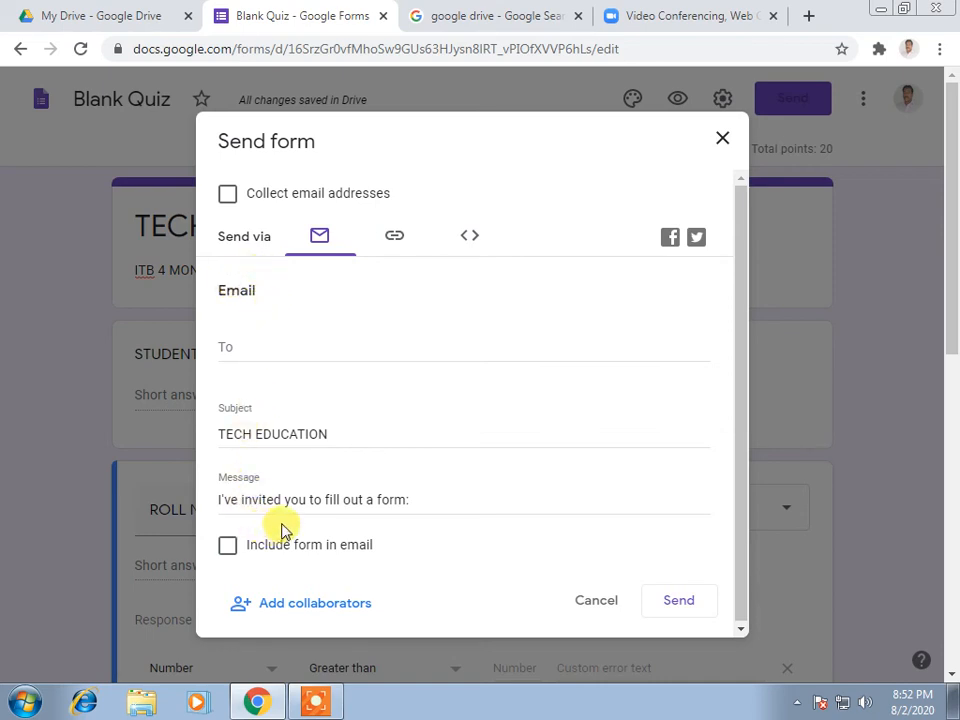
pyautogui.scroll(-1, 282, 533)
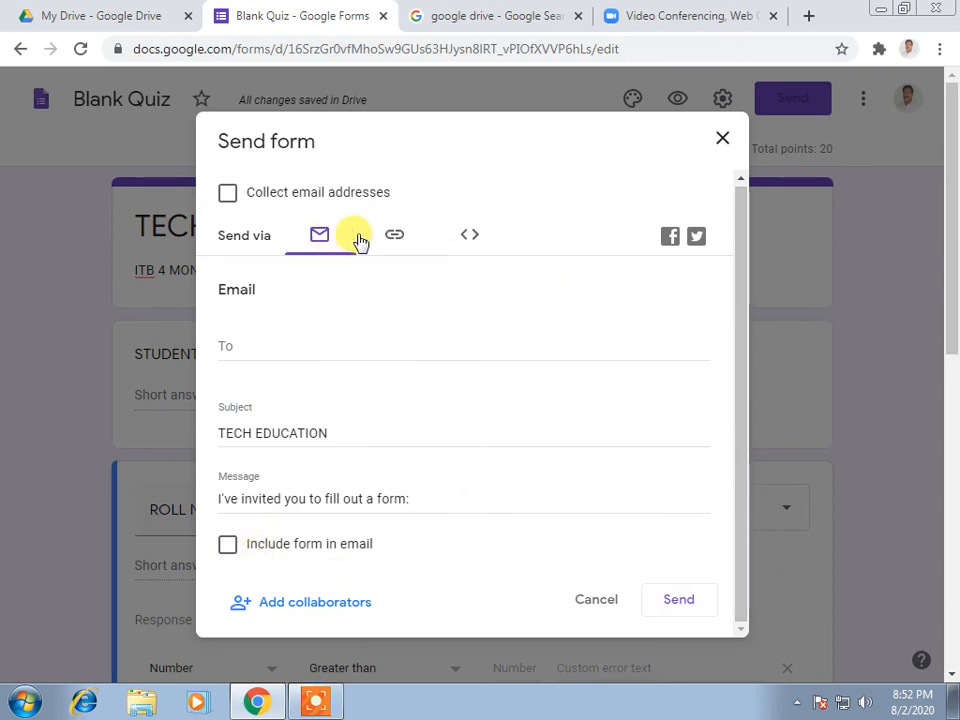
pyautogui.click(393, 236)
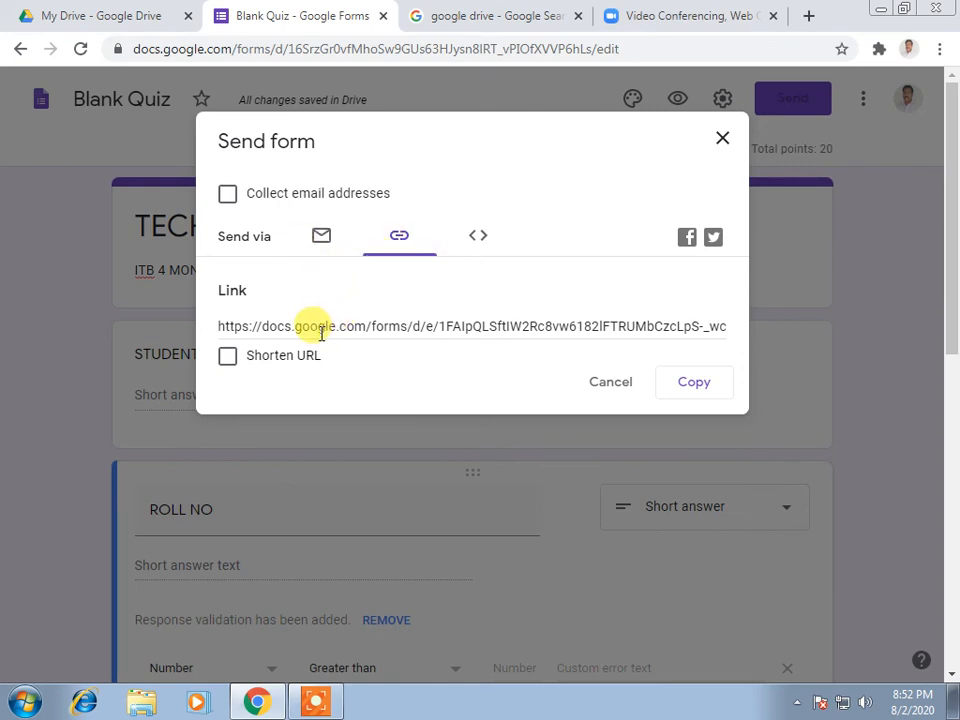
pyautogui.click(477, 240)
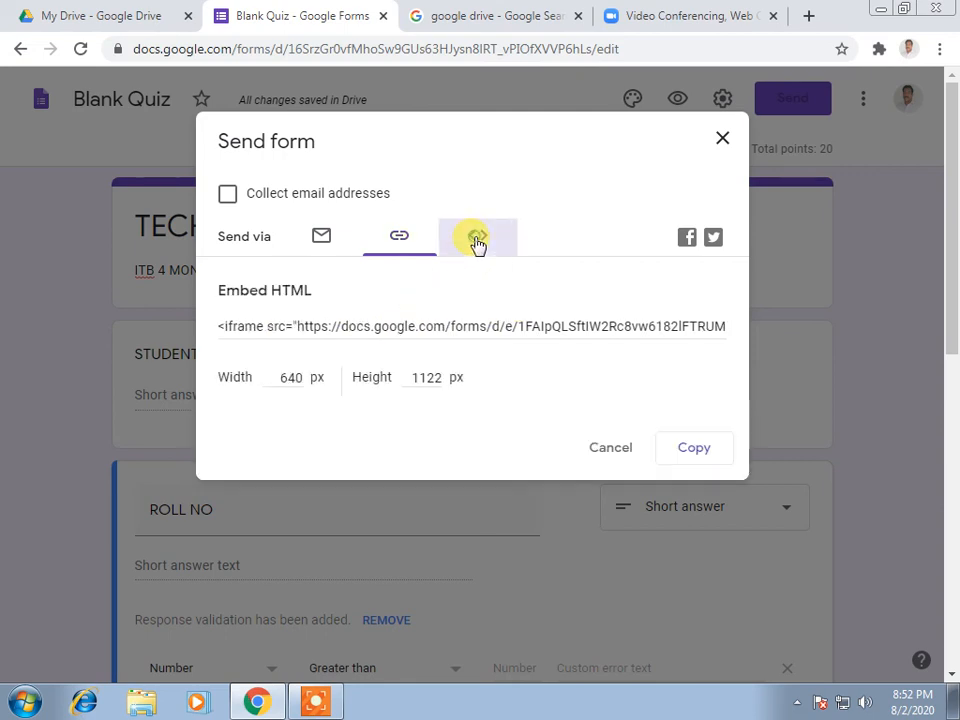
pyautogui.click(399, 240)
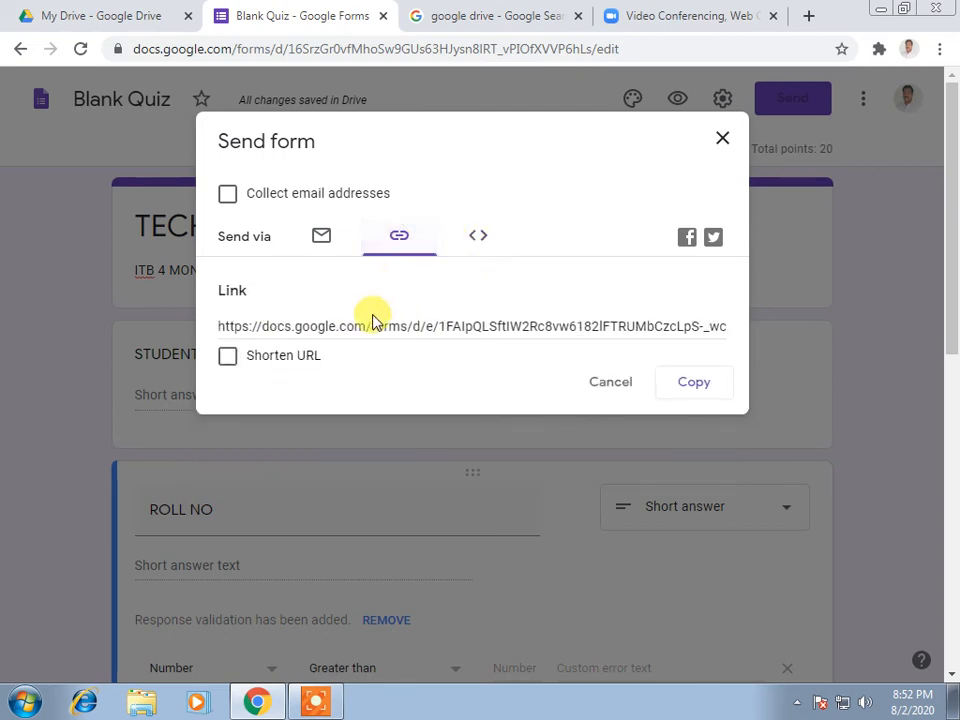
pyautogui.click(692, 386)
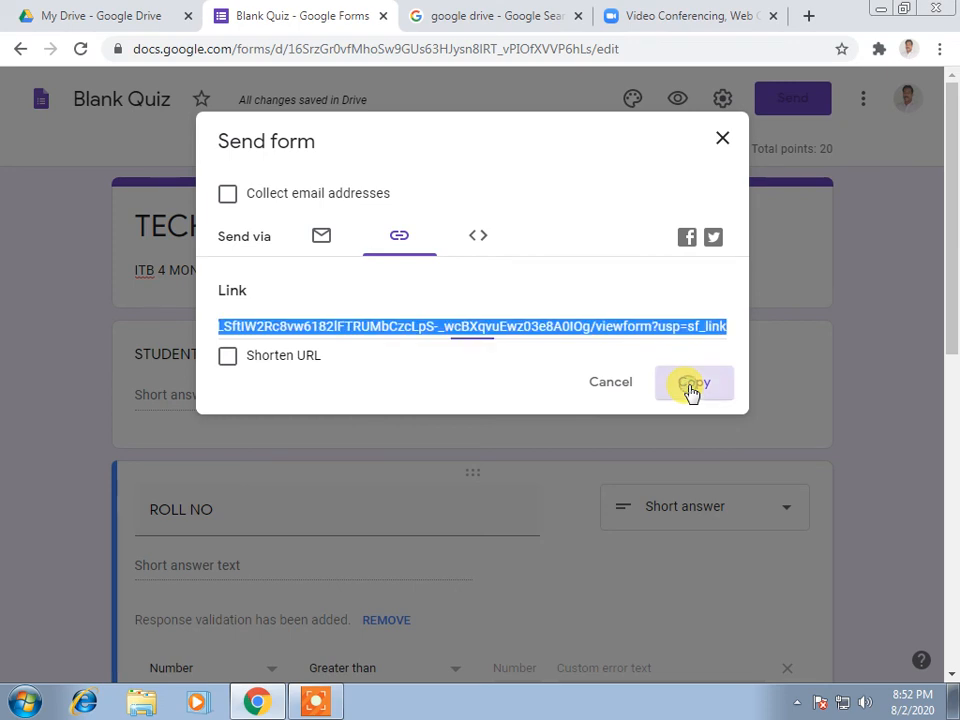
pyautogui.click(721, 143)
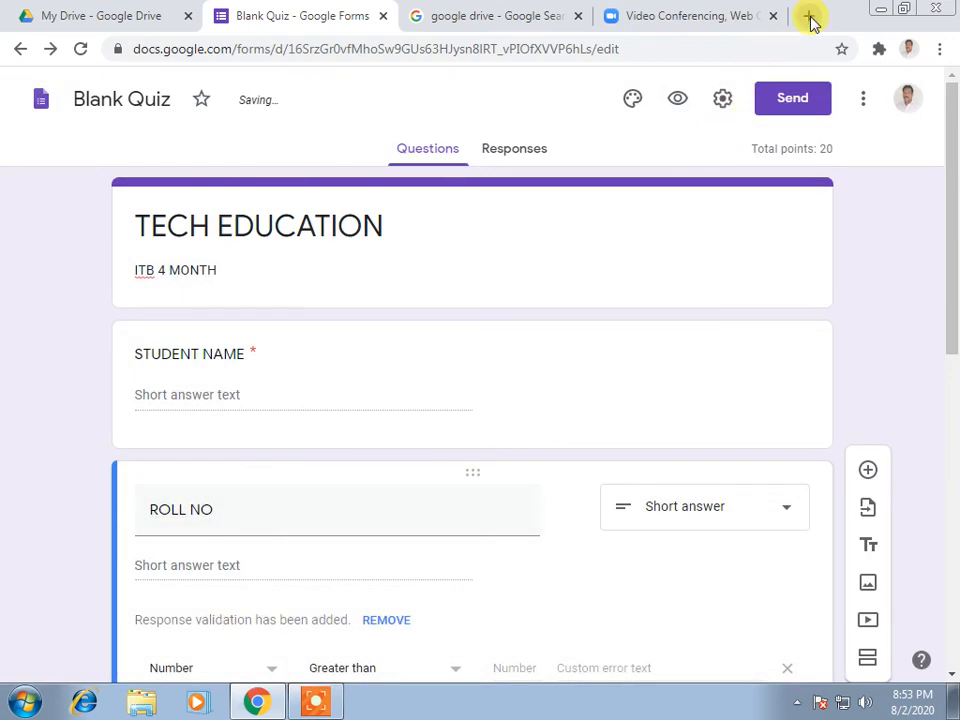
# - Preview the quiz as a respondent and test the required STUDENT NAME question by leaving it empty
pyautogui.click(678, 102)
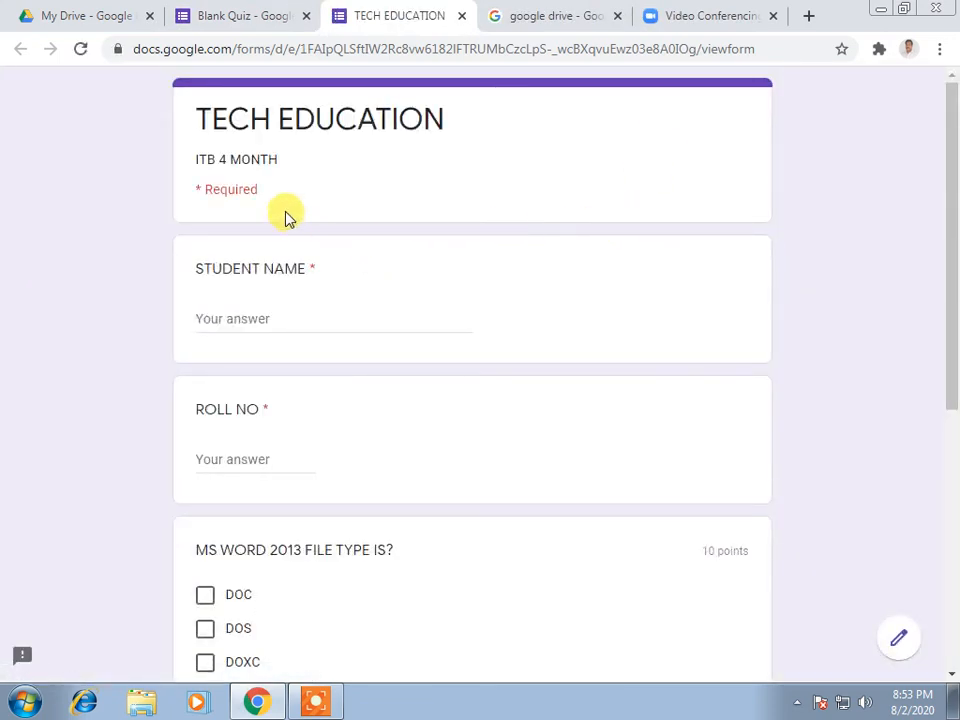
pyautogui.click(259, 320)
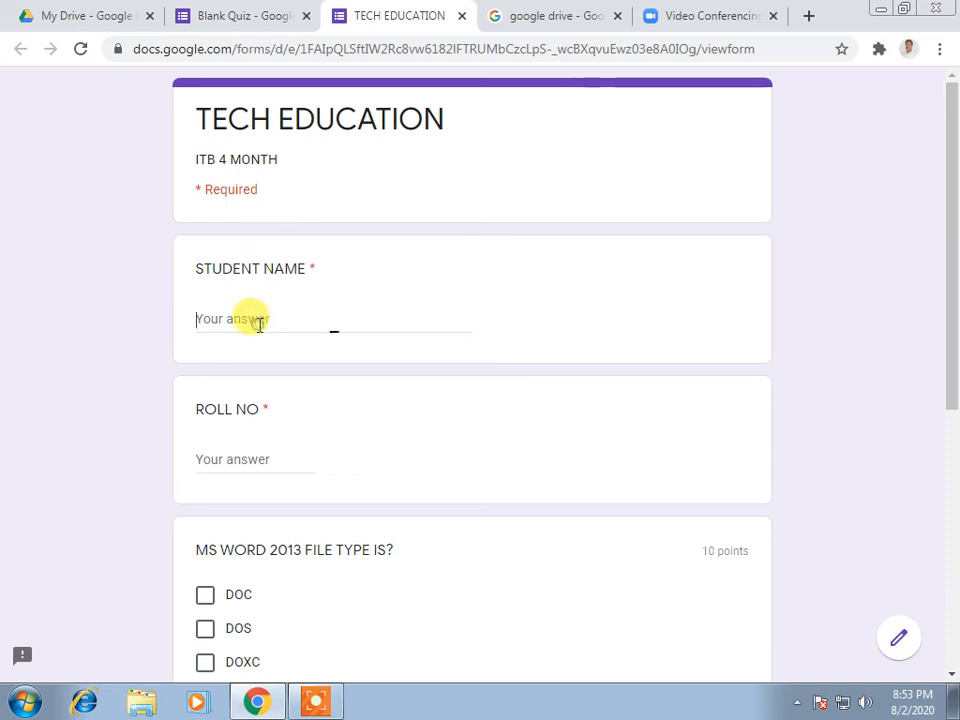
pyautogui.click(253, 189)
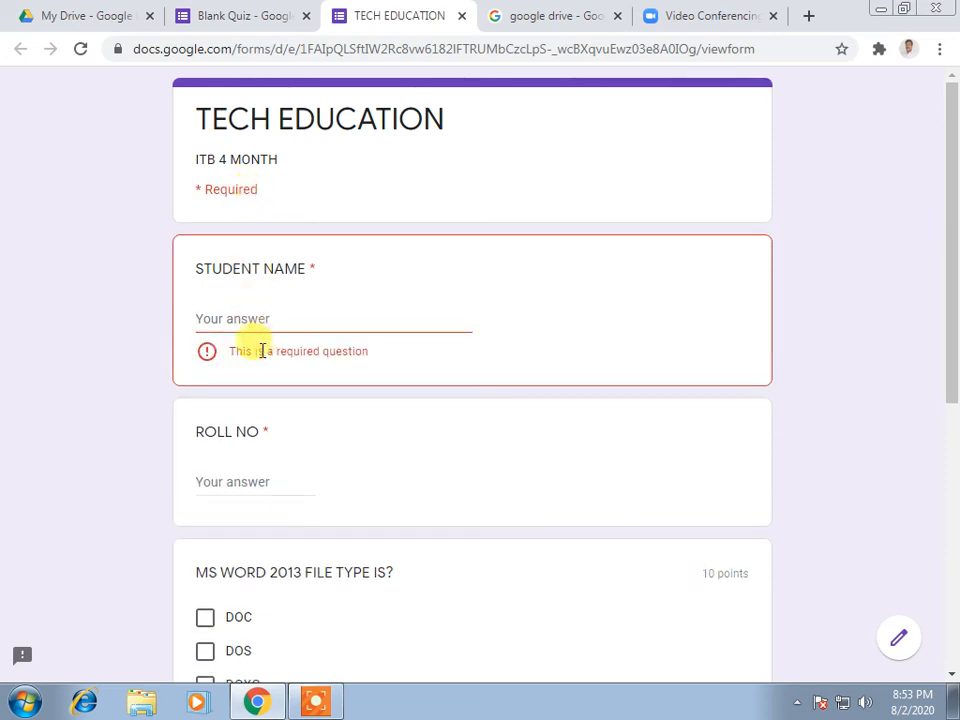
# - Fill in the student's name and roll number in the quiz preview
pyautogui.click(298, 321)
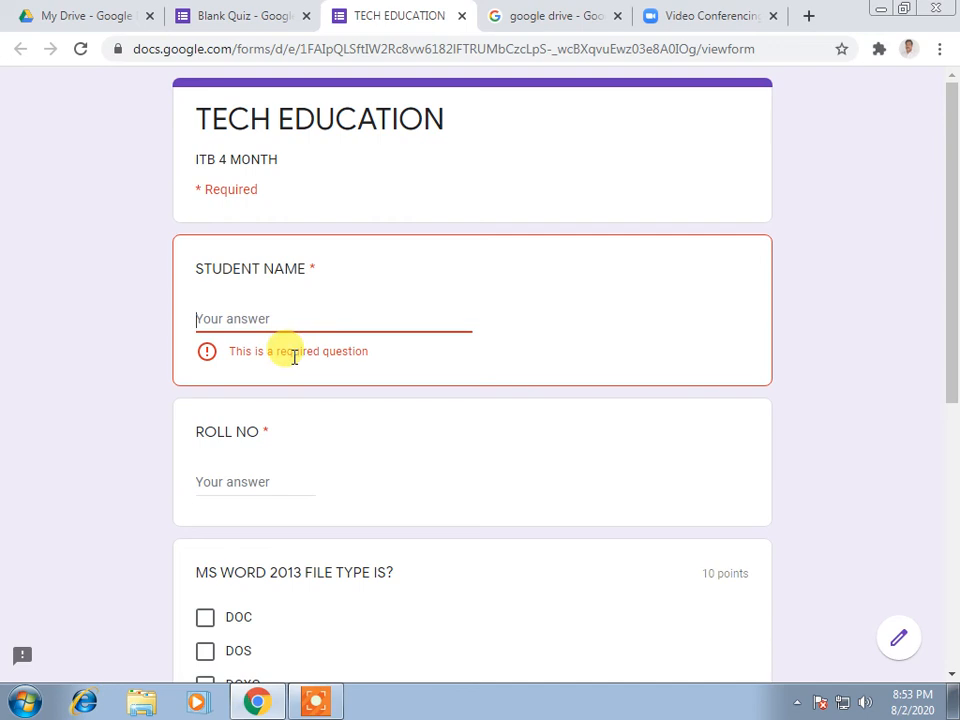
pyautogui.write('ANAS')
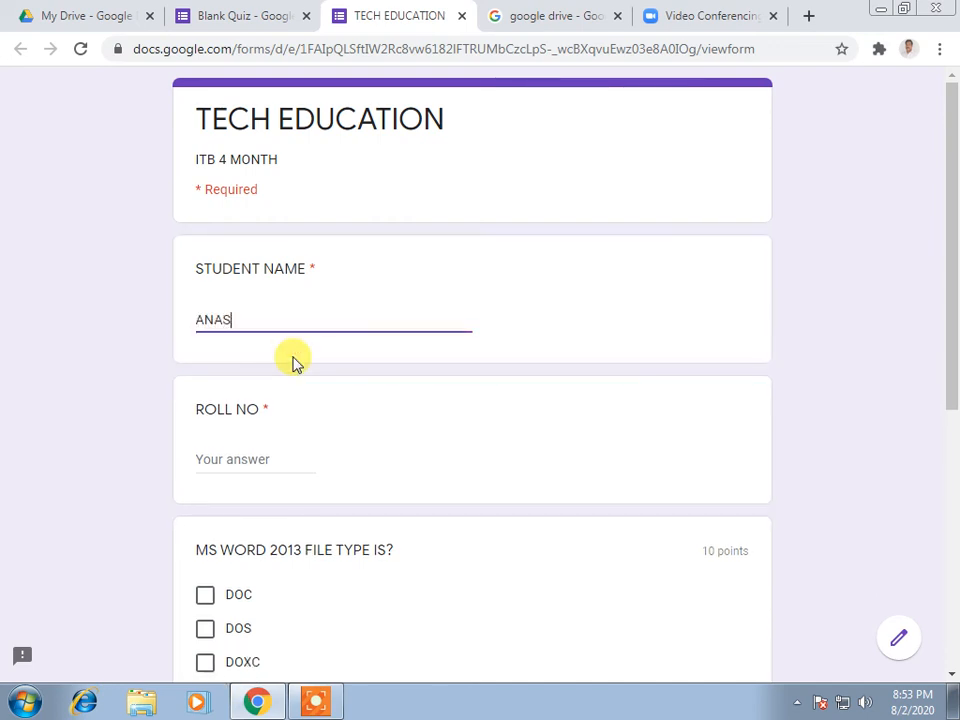
pyautogui.click(266, 460)
pyautogui.write('123')
# - Answer the "MS WORD 2013 FILE TYPE IS?" question with DOCX
pyautogui.scroll(-3, 270, 470)
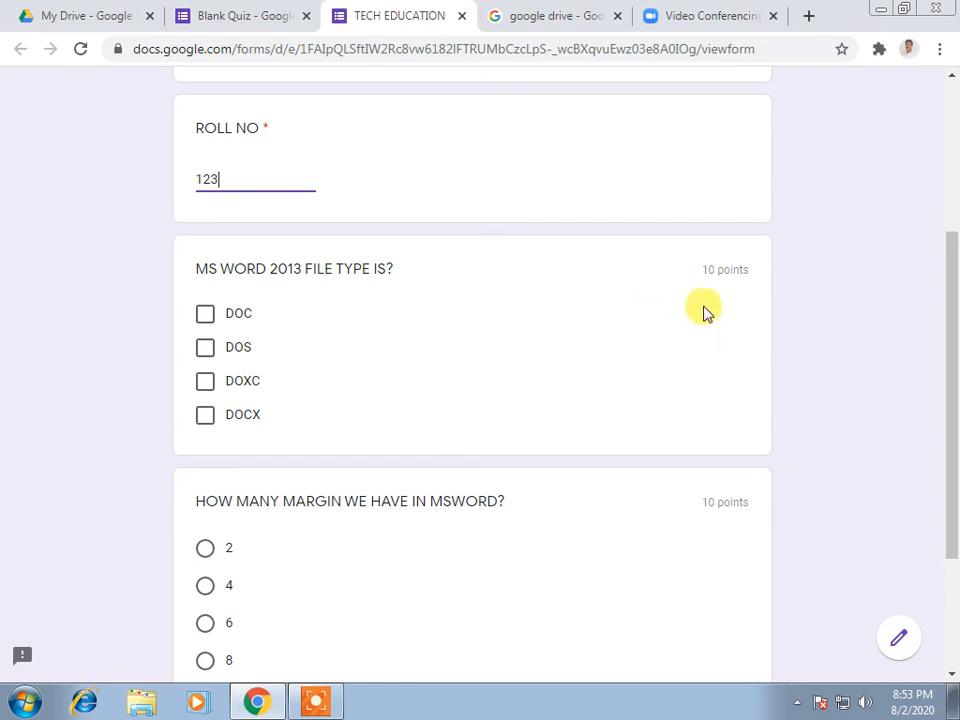
pyautogui.click(205, 414)
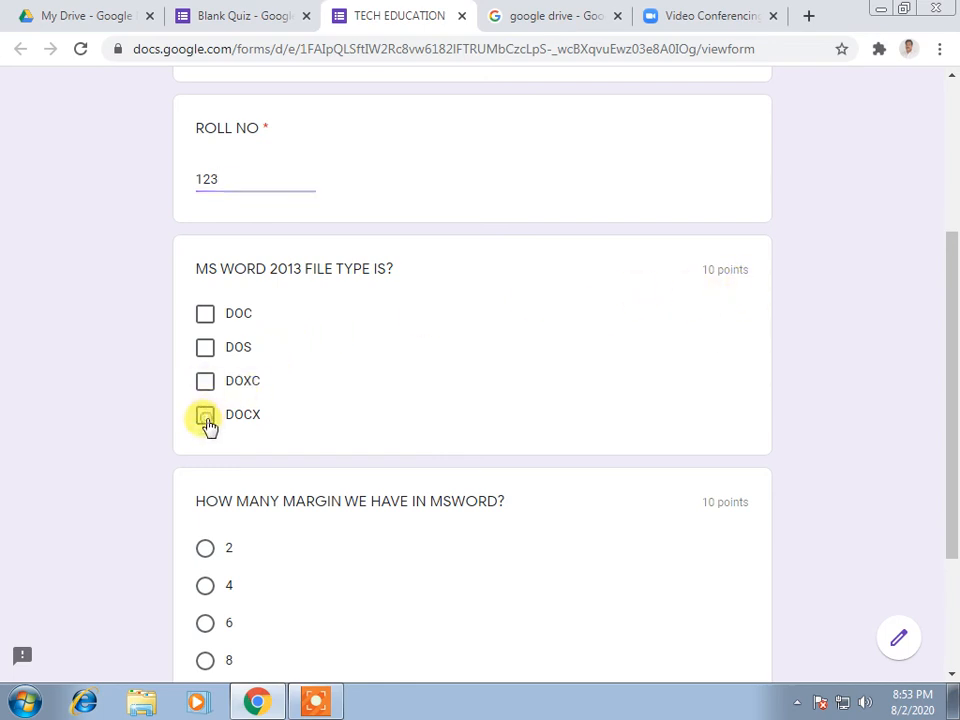
pyautogui.scroll(-2, 400, 432)
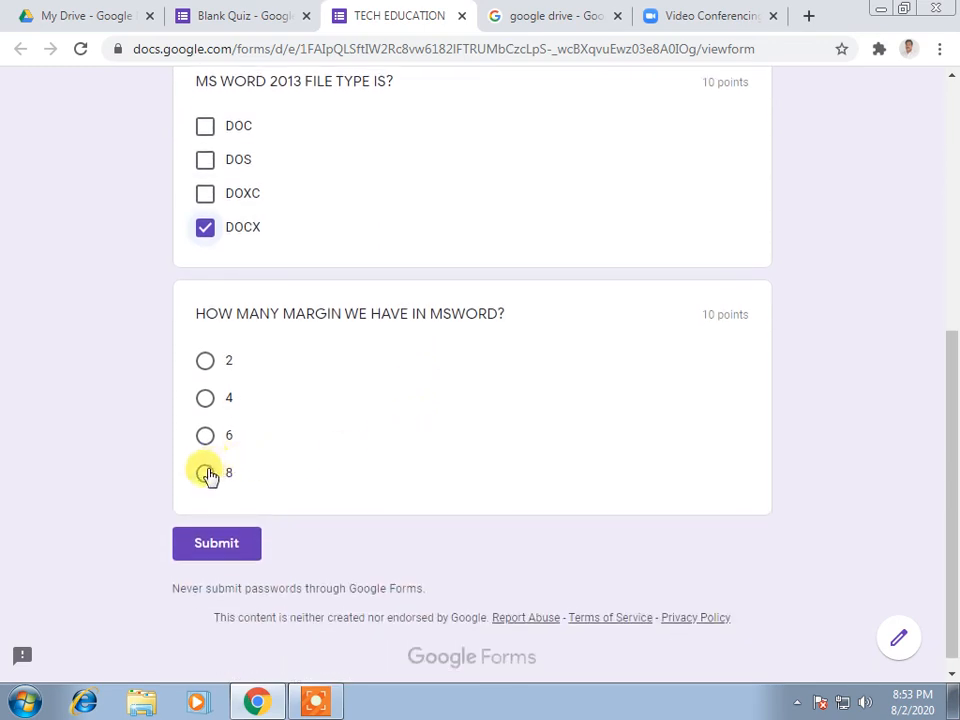
# - Answer the "HOW MANY MARGIN WE HAVE IN MSWORD?" question with 6 and submit the quiz
pyautogui.click(205, 436)
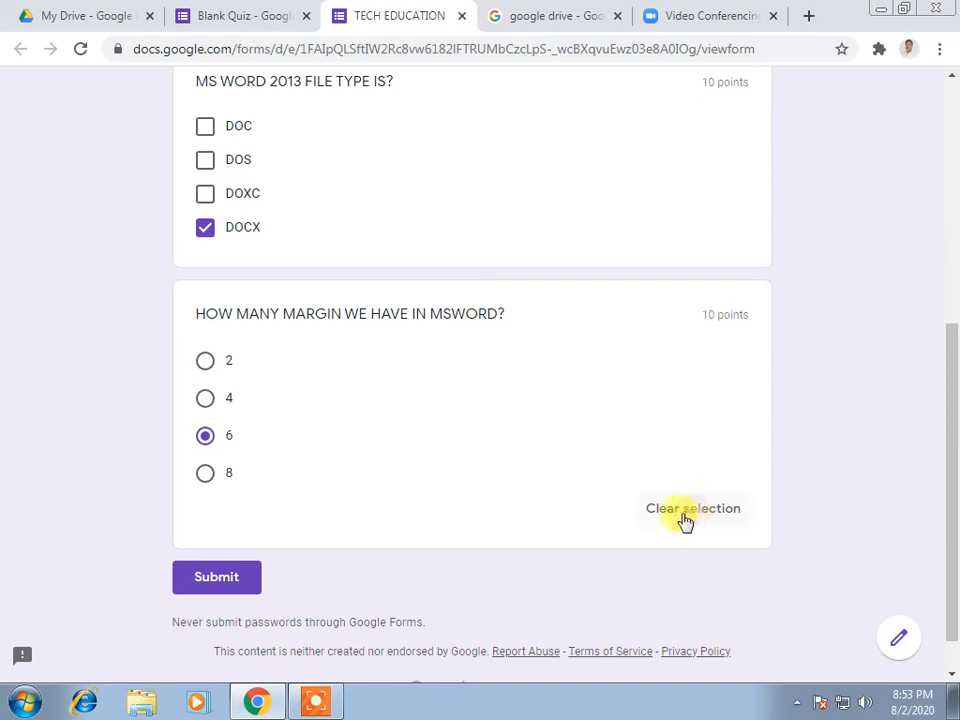
pyautogui.click(212, 580)
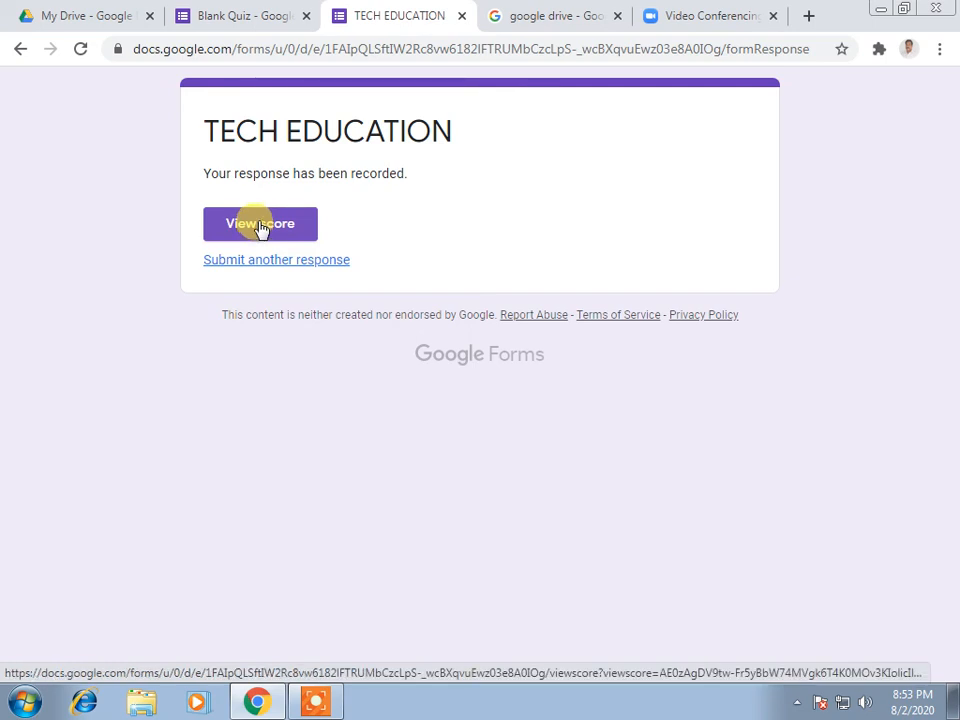
# - View the submitted response's score and marked answers, and reopen a blank quiz for another response
pyautogui.click(260, 225)
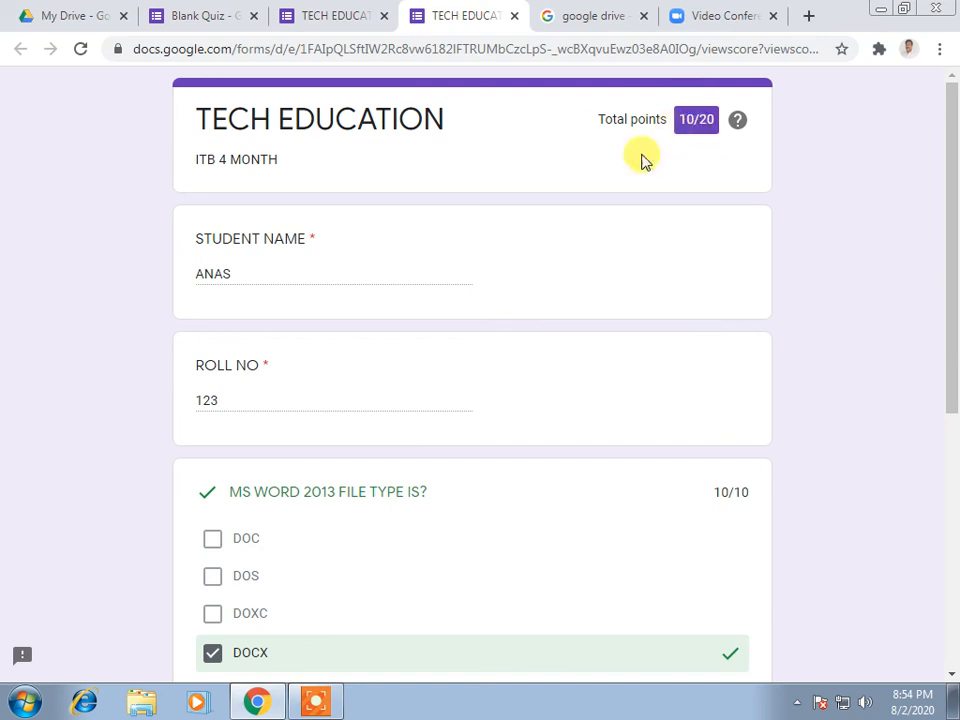
pyautogui.scroll(-1, 253, 425)
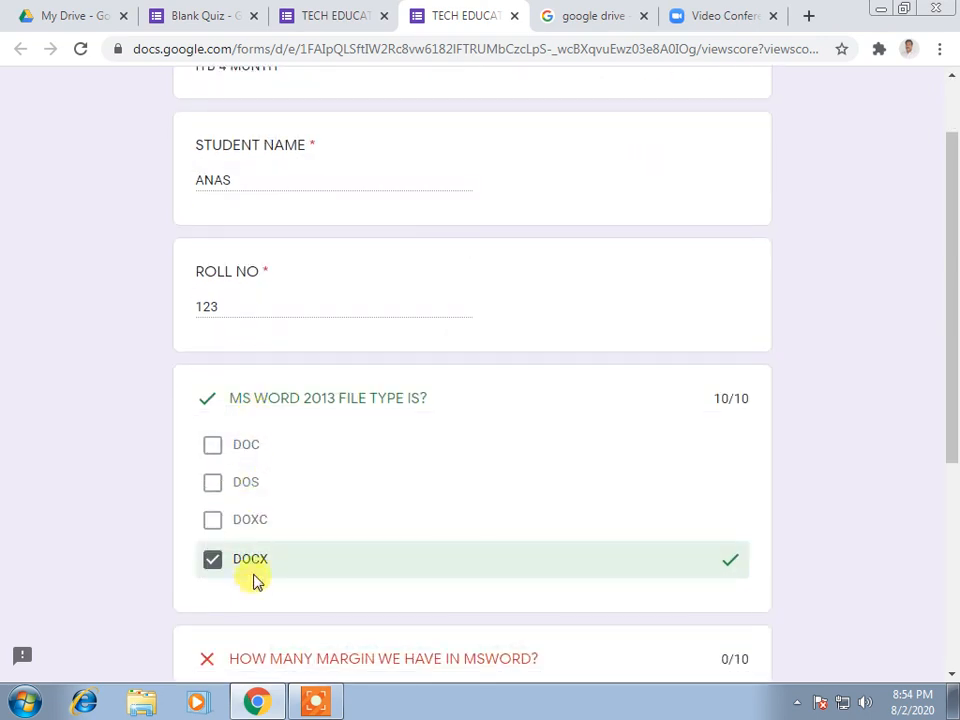
pyautogui.scroll(-4, 600, 575)
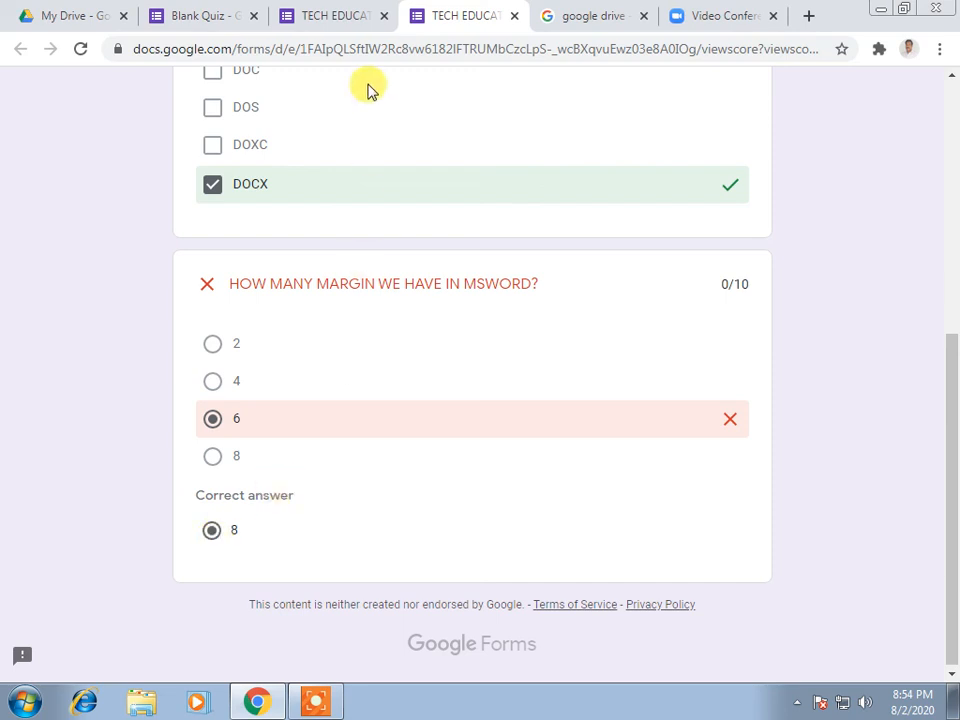
pyautogui.click(318, 18)
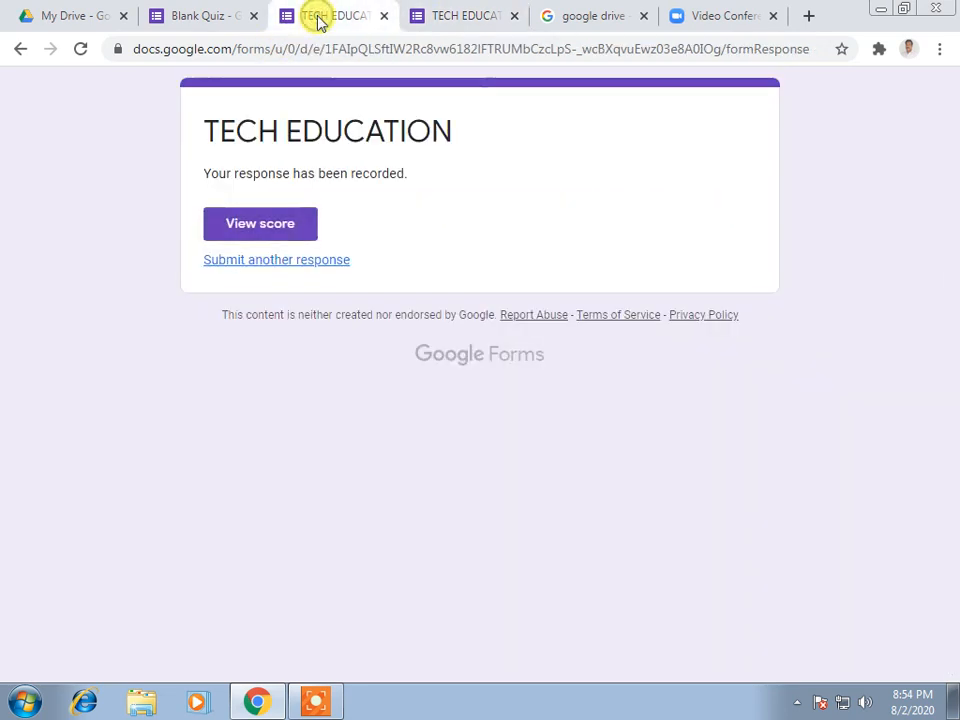
pyautogui.click(297, 263)
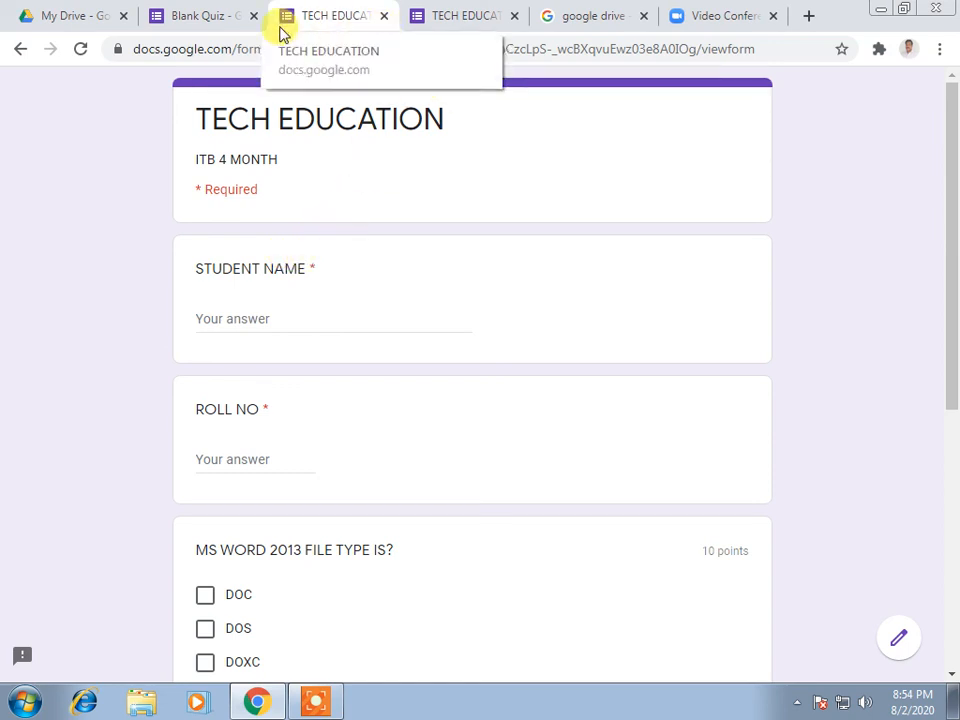
# - Examine the response summary in the quiz editor, including the points distribution and frequently missed questions, dismissing the feature tip
pyautogui.click(203, 18)
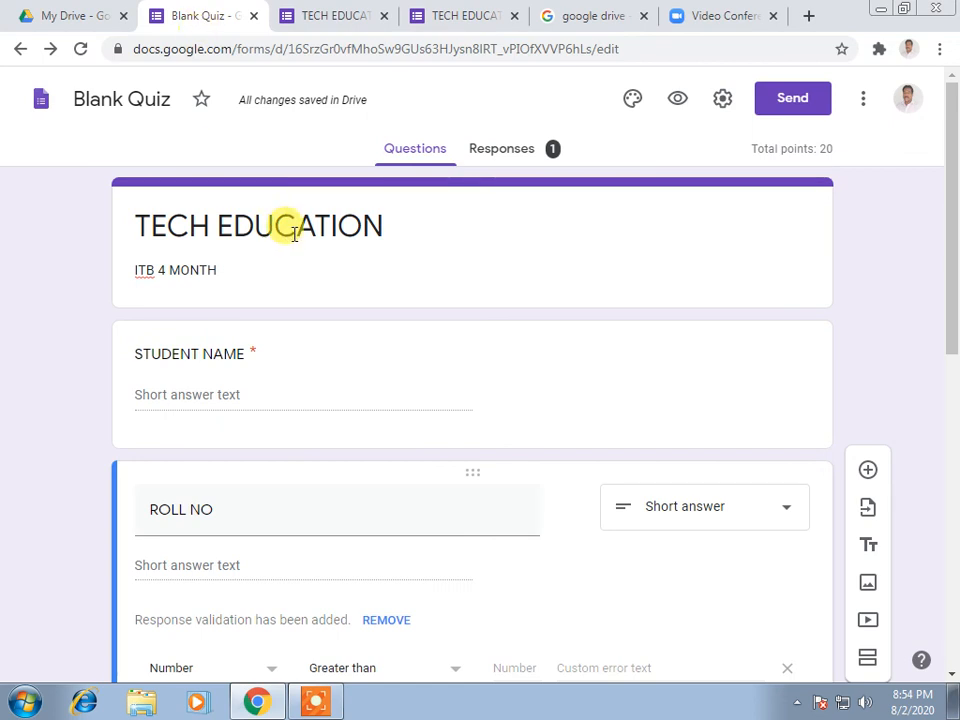
pyautogui.click(498, 150)
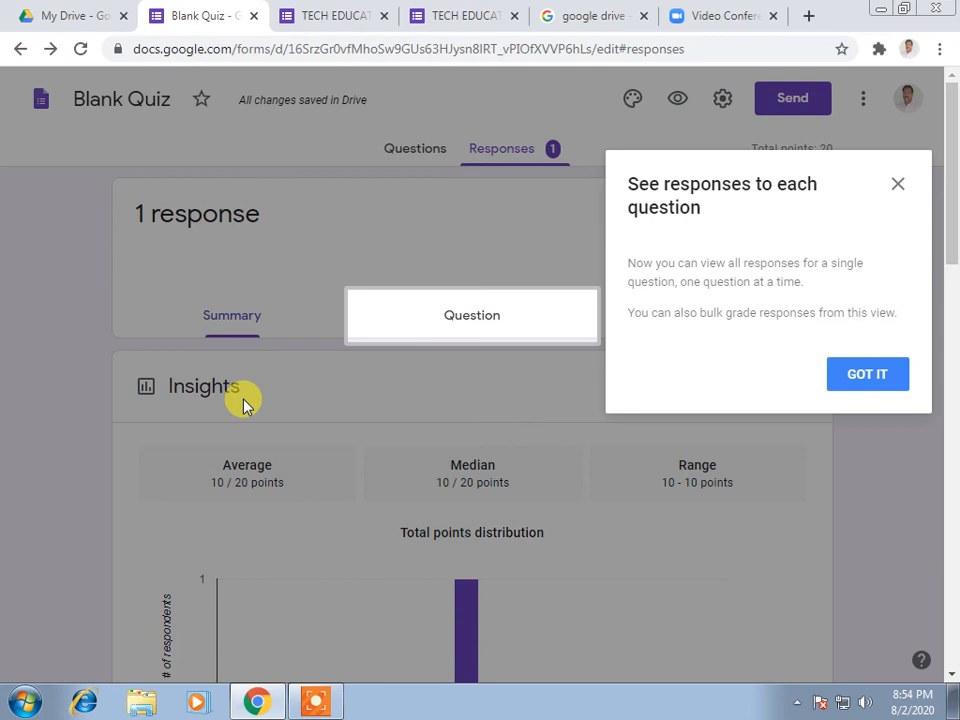
pyautogui.click(899, 187)
pyautogui.scroll(-3, 497, 506)
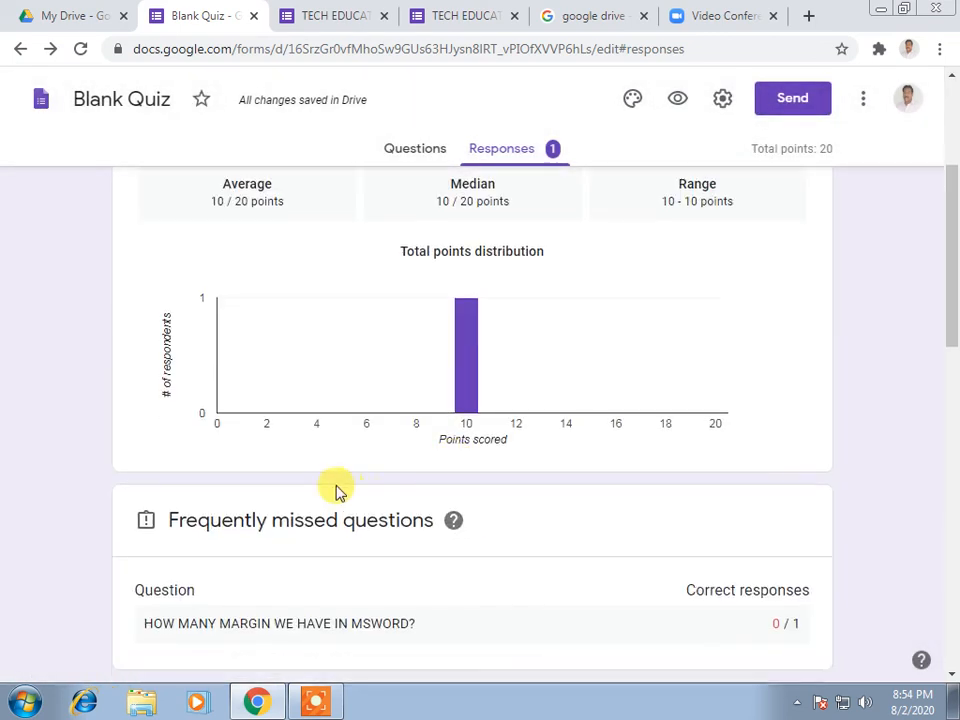
pyautogui.scroll(1, 316, 497)
pyautogui.scroll(2, 316, 497)
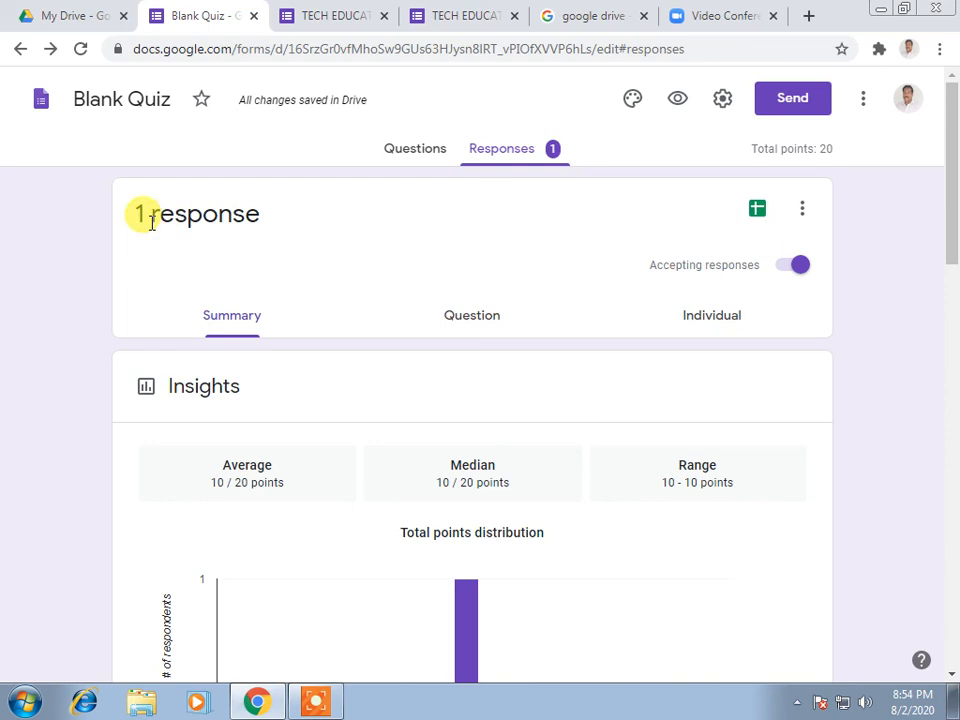
# - Close the quiz score page and return to the responses in the quiz editor
pyautogui.click(456, 24)
pyautogui.click(514, 16)
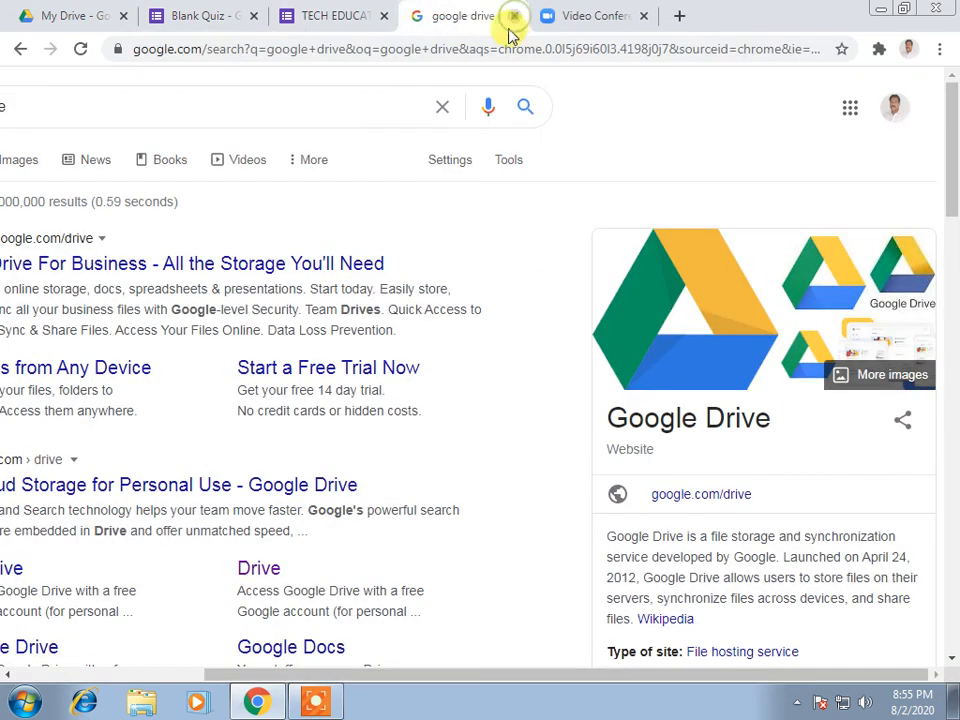
pyautogui.click(190, 22)
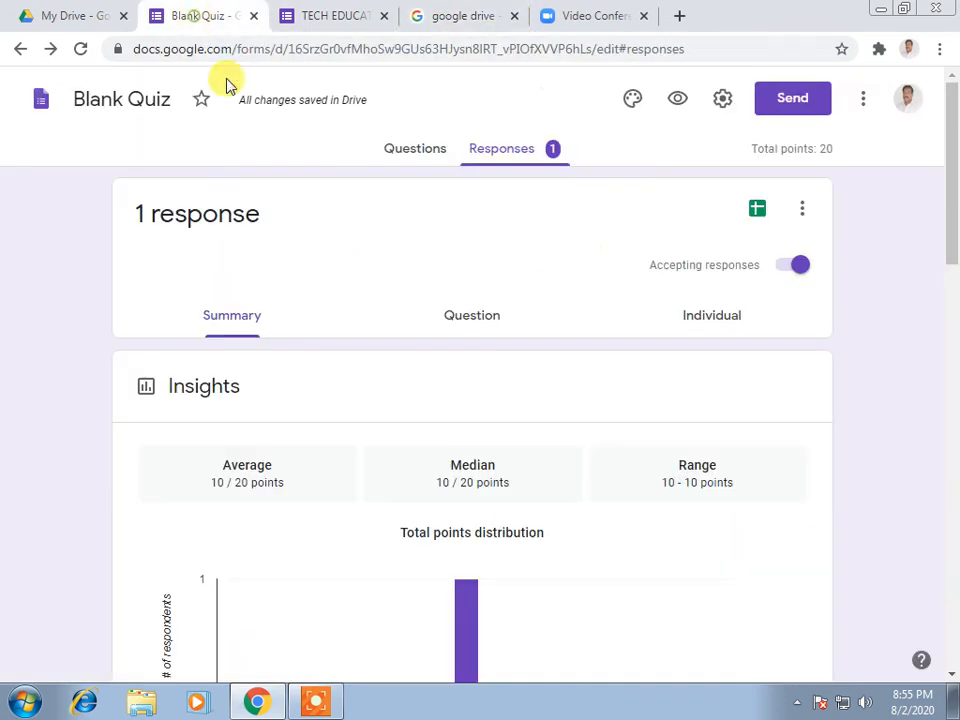
# - Examine the submission in the linked response spreadsheet, closing the blank quiz page and the spreadsheet
pyautogui.click(757, 212)
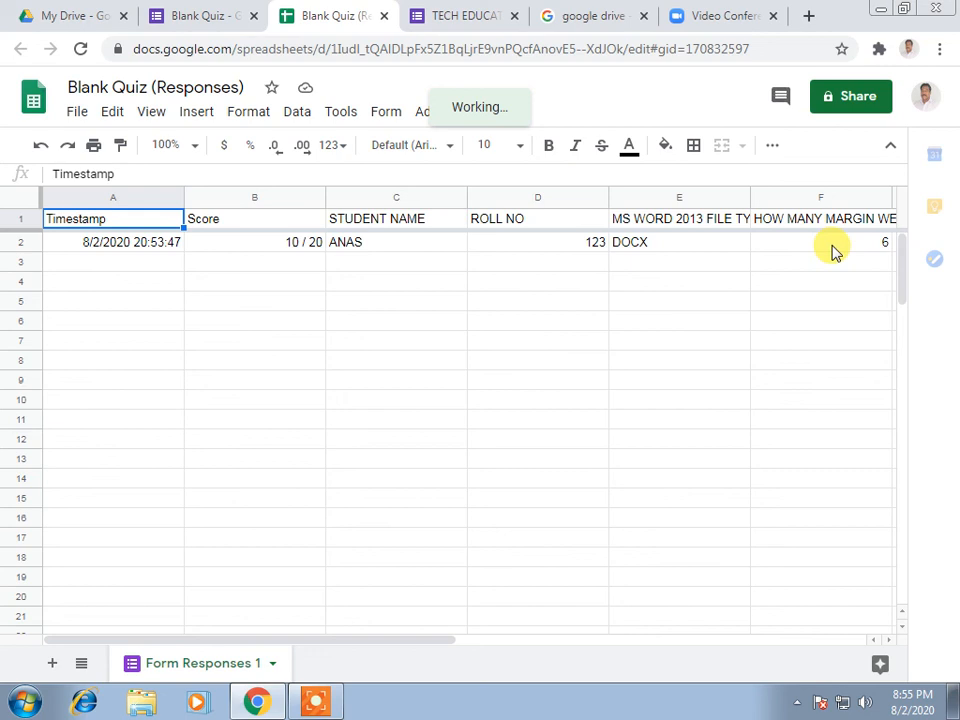
pyautogui.click(514, 16)
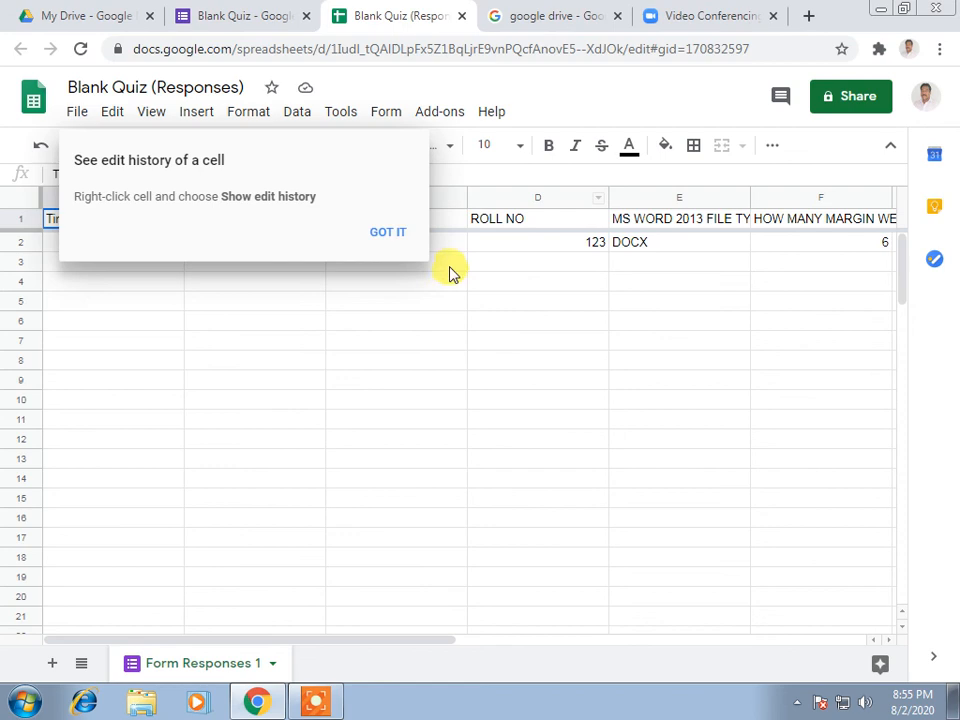
pyautogui.click(388, 233)
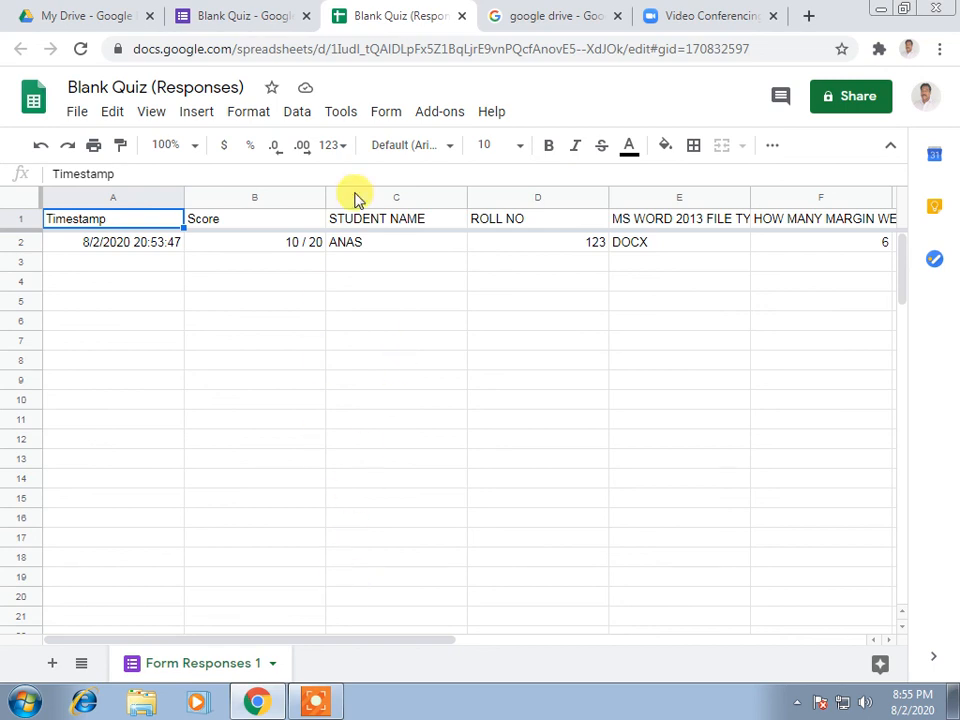
pyautogui.click(462, 16)
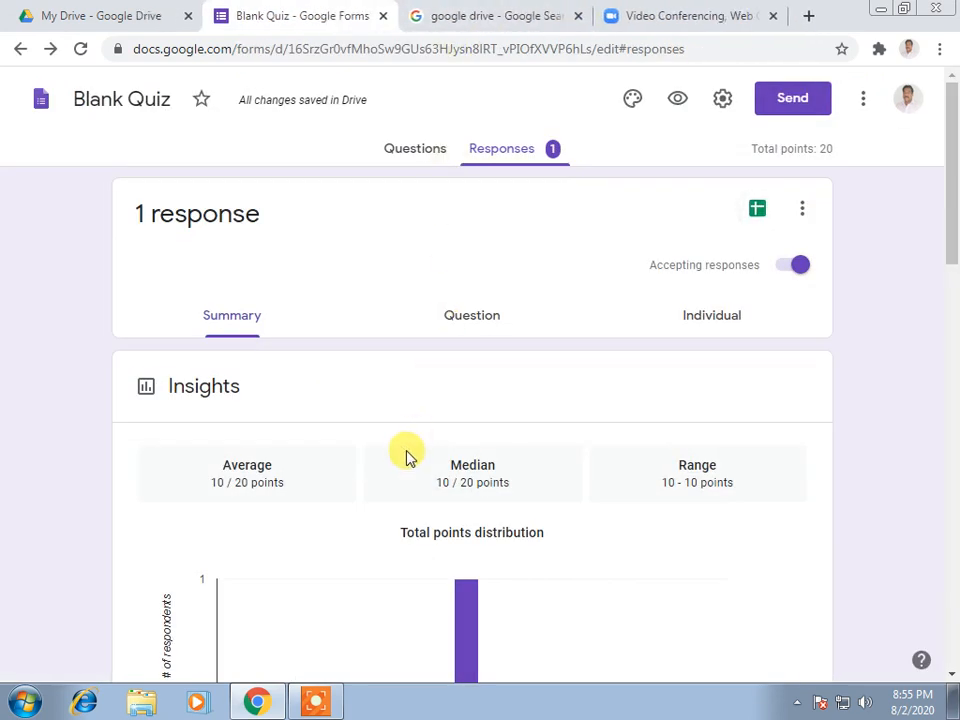
# - Return to the quiz's questions in the editor and look over the ROLL NO question's settings
pyautogui.click(416, 150)
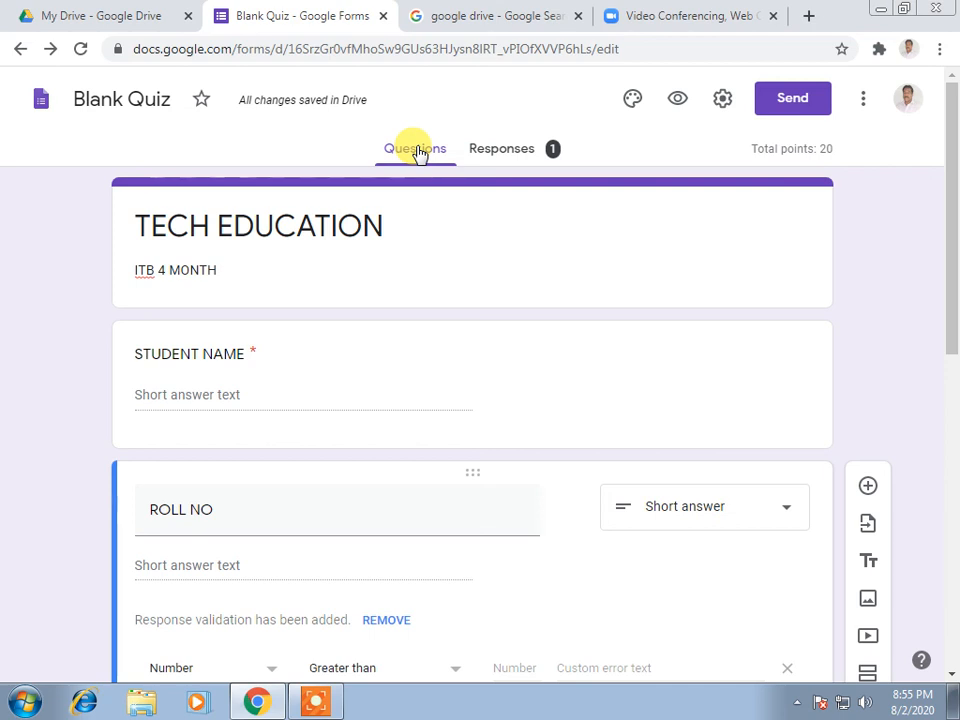
pyautogui.scroll(-5, 437, 293)
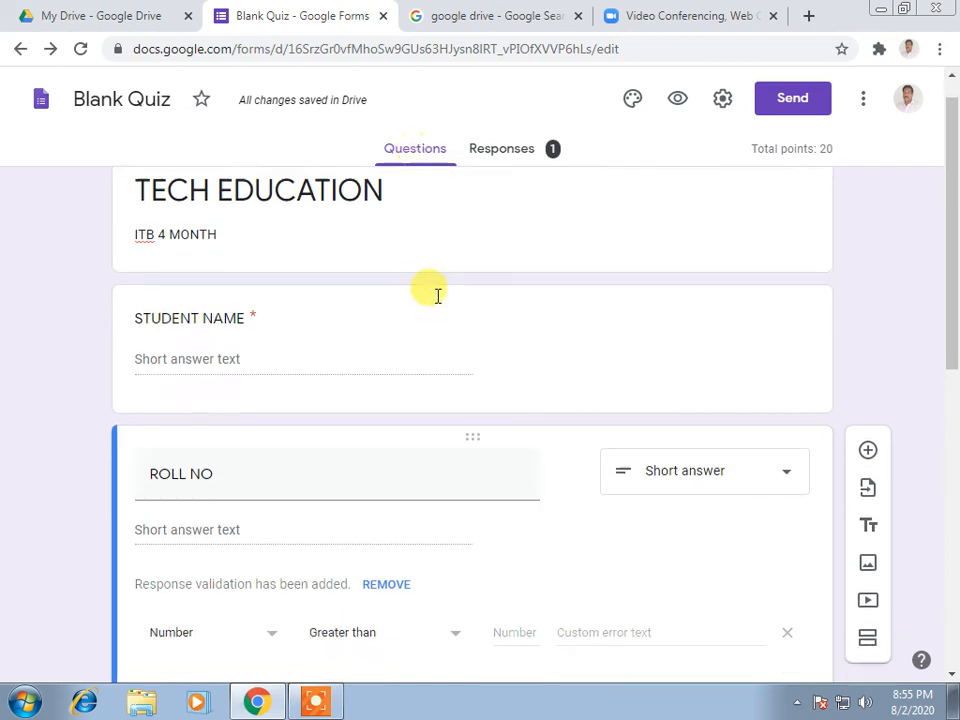
pyautogui.scroll(5, 443, 320)
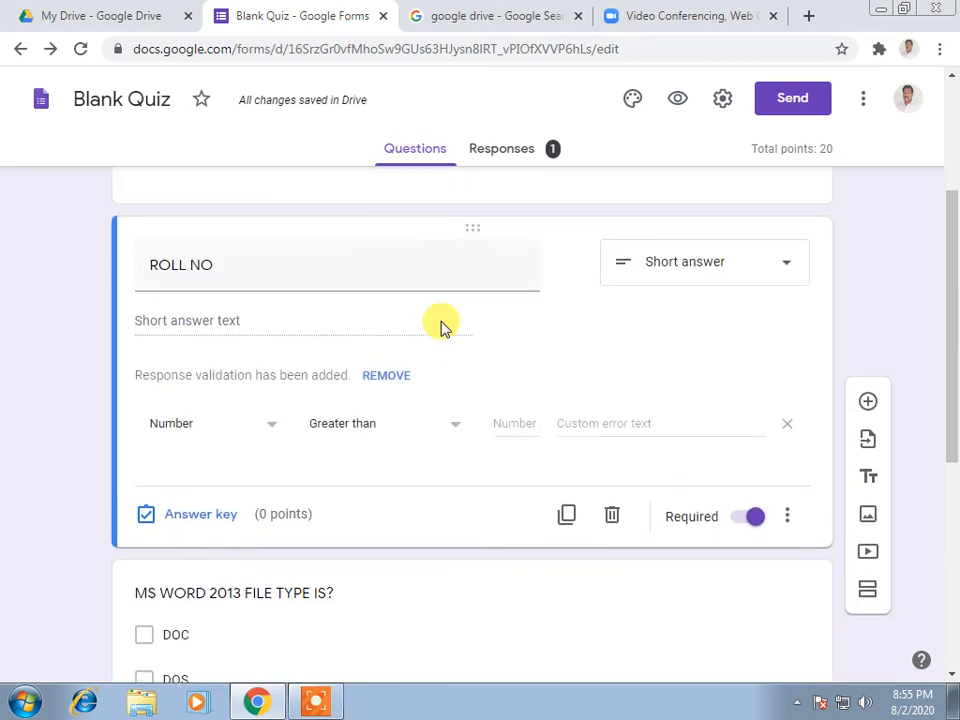